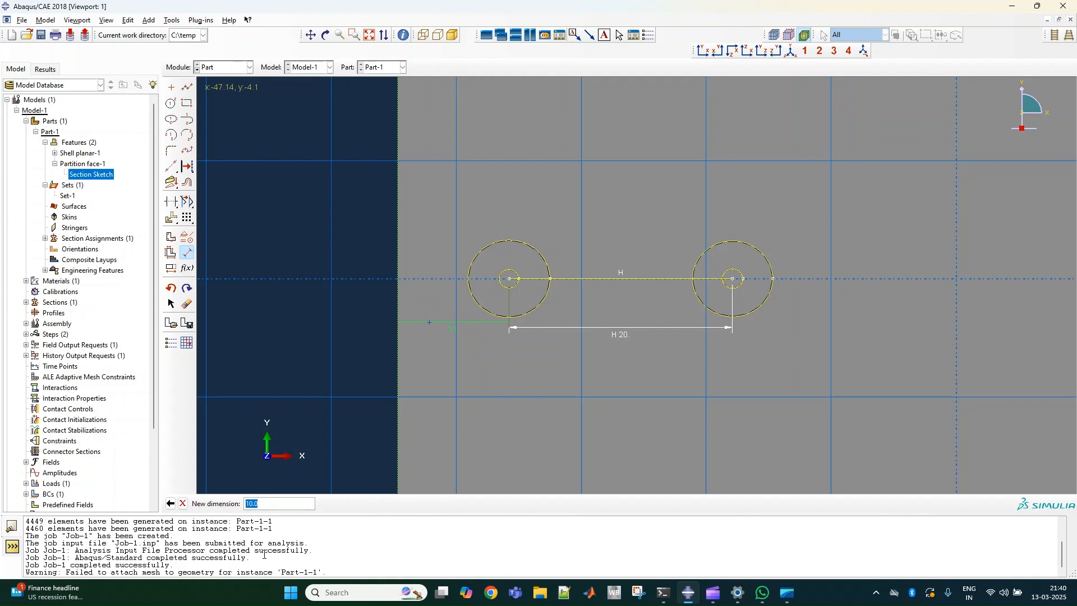
# Set the distance from the plate's left edge to the left circle's centre to 40 and finish the section sketch.
pyautogui.scroll(-6, 523, 395)
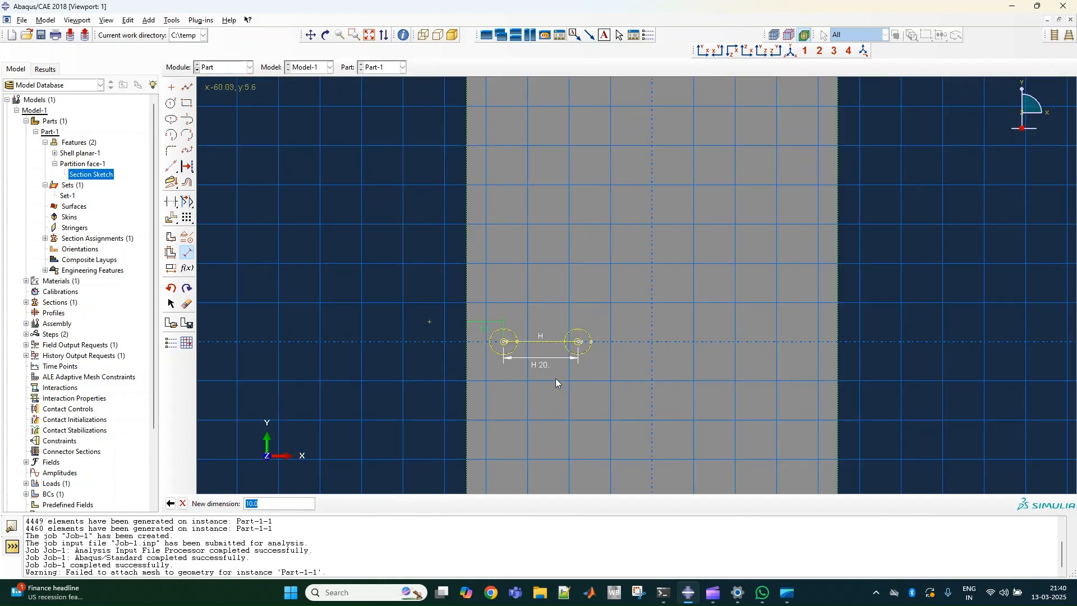
pyautogui.scroll(-1, 564, 391)
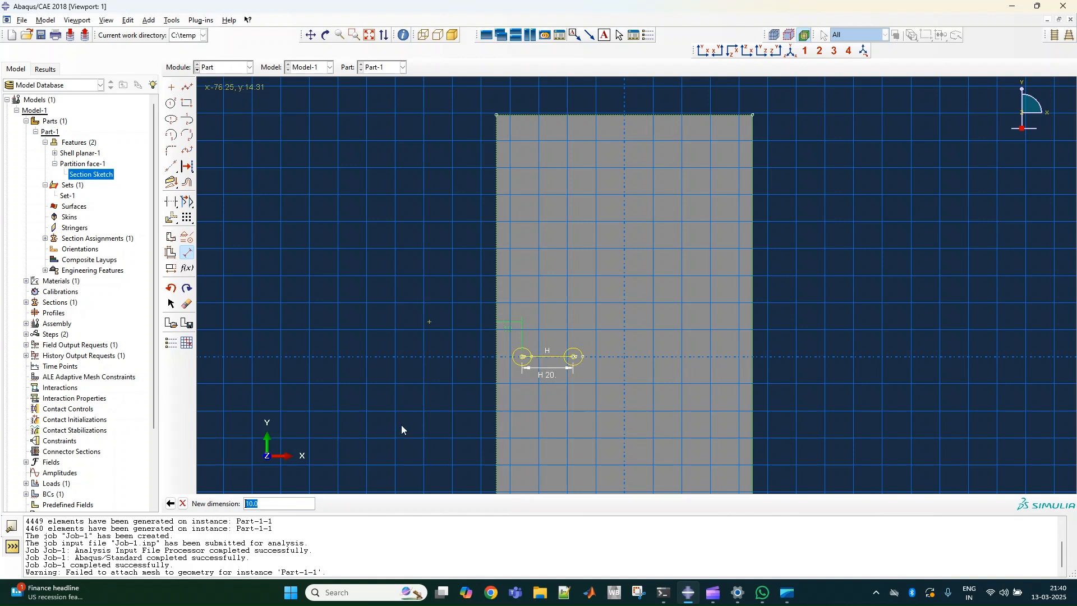
pyautogui.write('40')
pyautogui.press('Return')
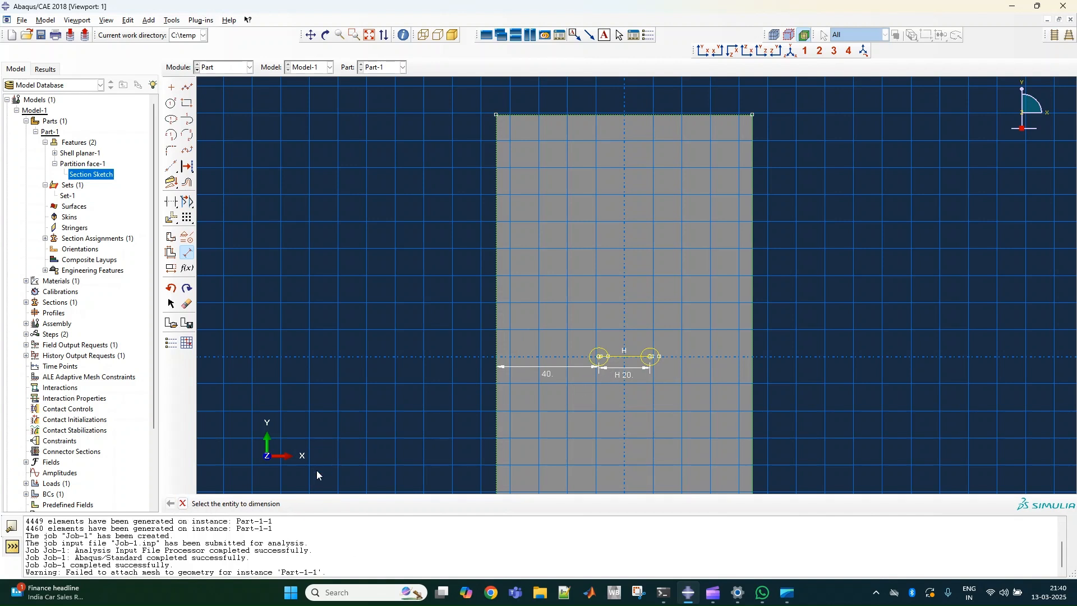
pyautogui.click(182, 503)
pyautogui.click(272, 504)
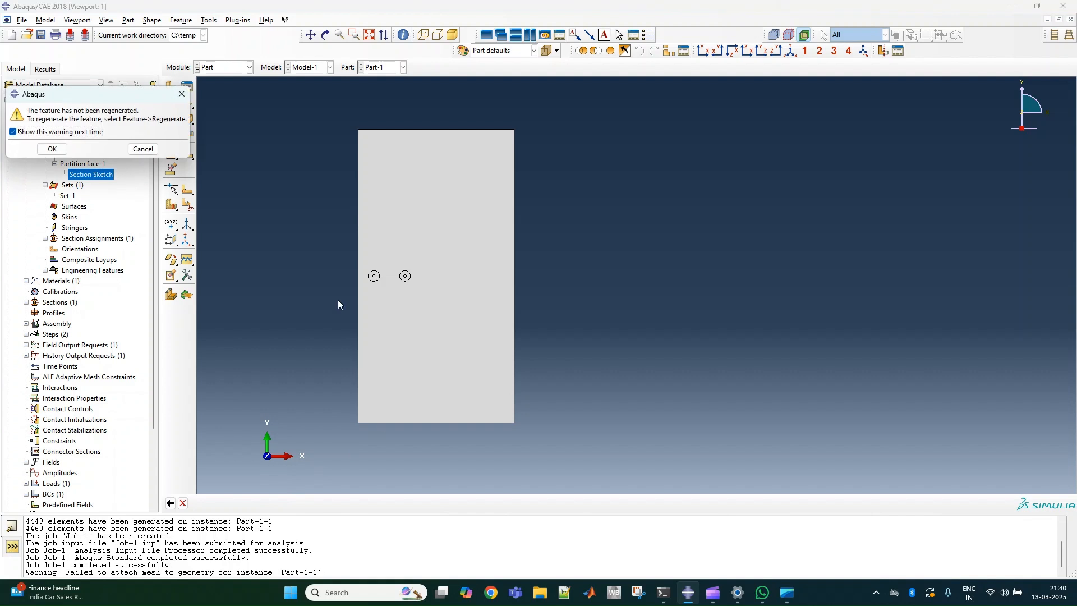
pyautogui.click(52, 149)
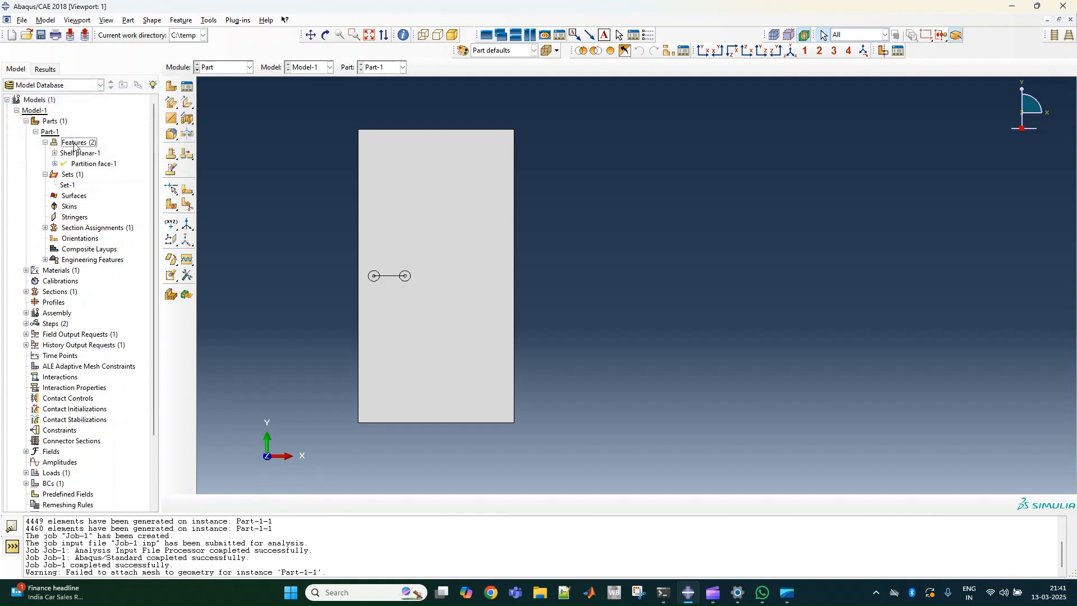
# Regenerate the features of Part-1 and switch to the Interaction module.
pyautogui.rightClick(74, 147)
pyautogui.click(100, 162)
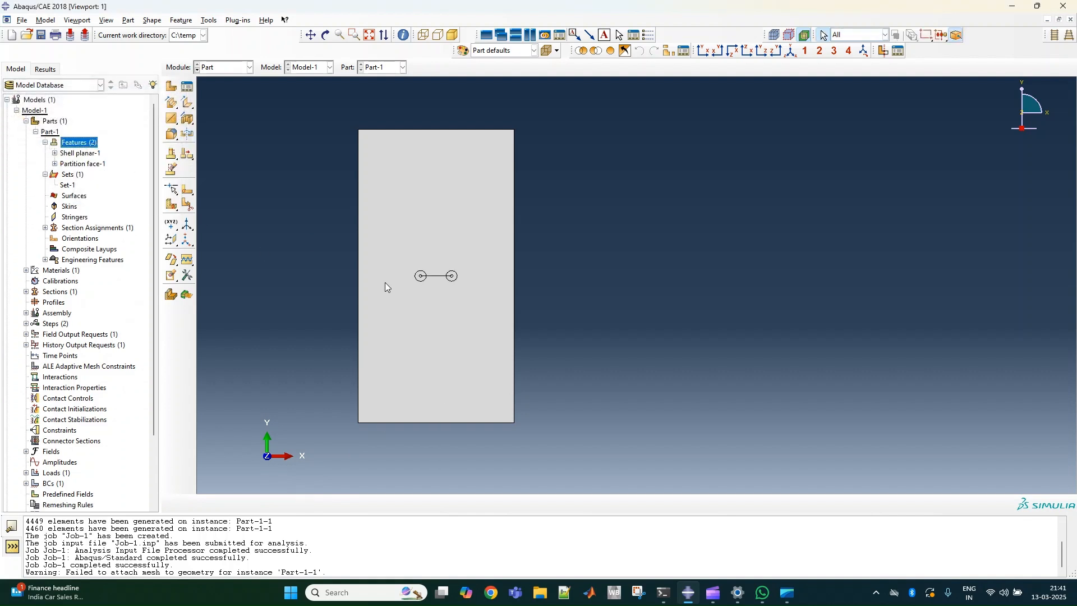
pyautogui.scroll(-3, 436, 270)
pyautogui.scroll(4, 435, 267)
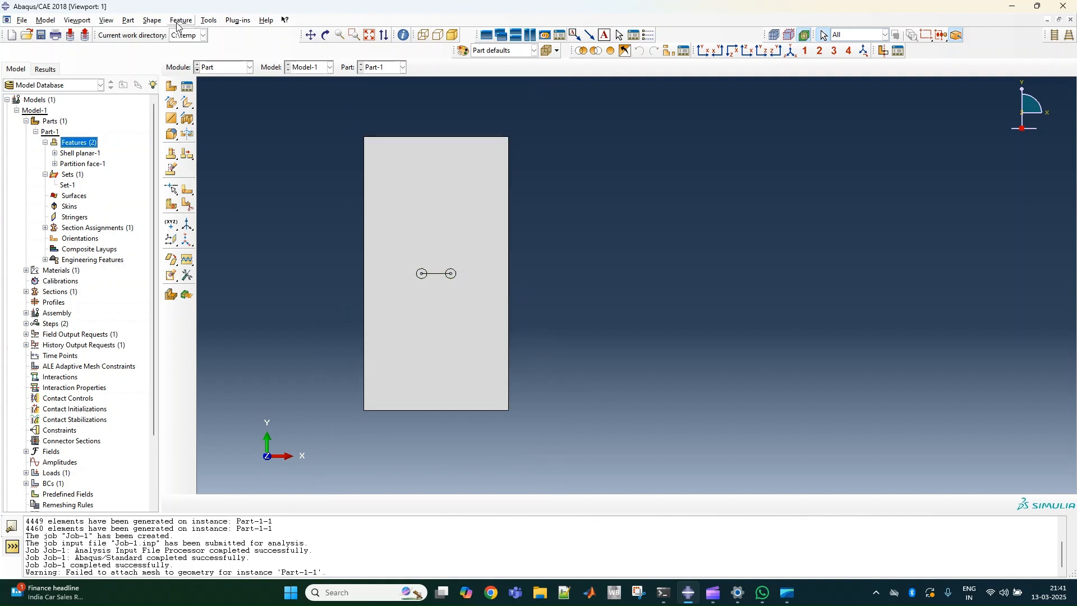
pyautogui.click(226, 68)
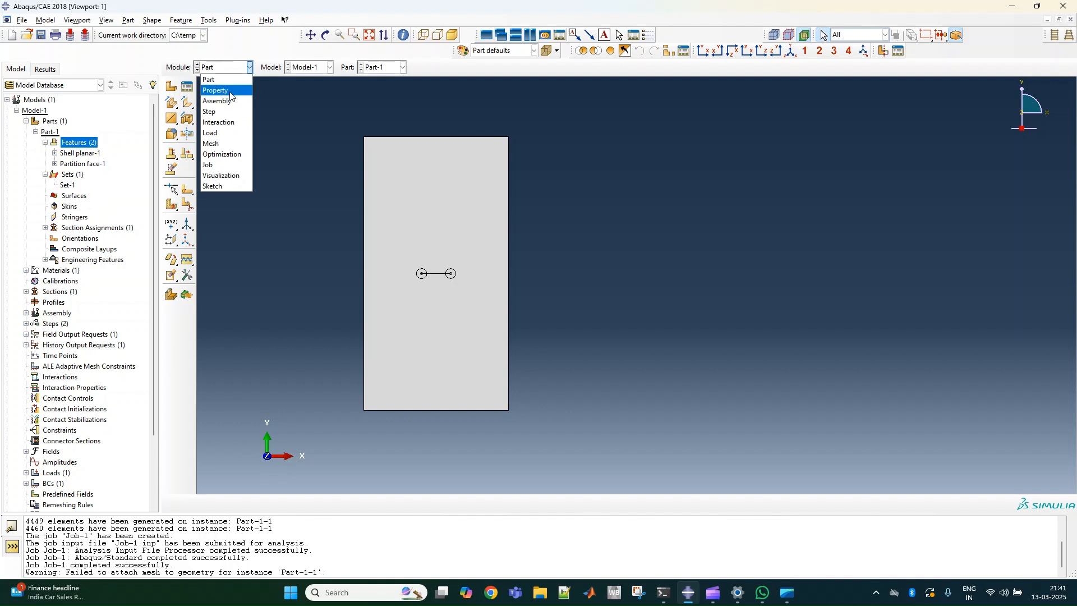
pyautogui.click(220, 123)
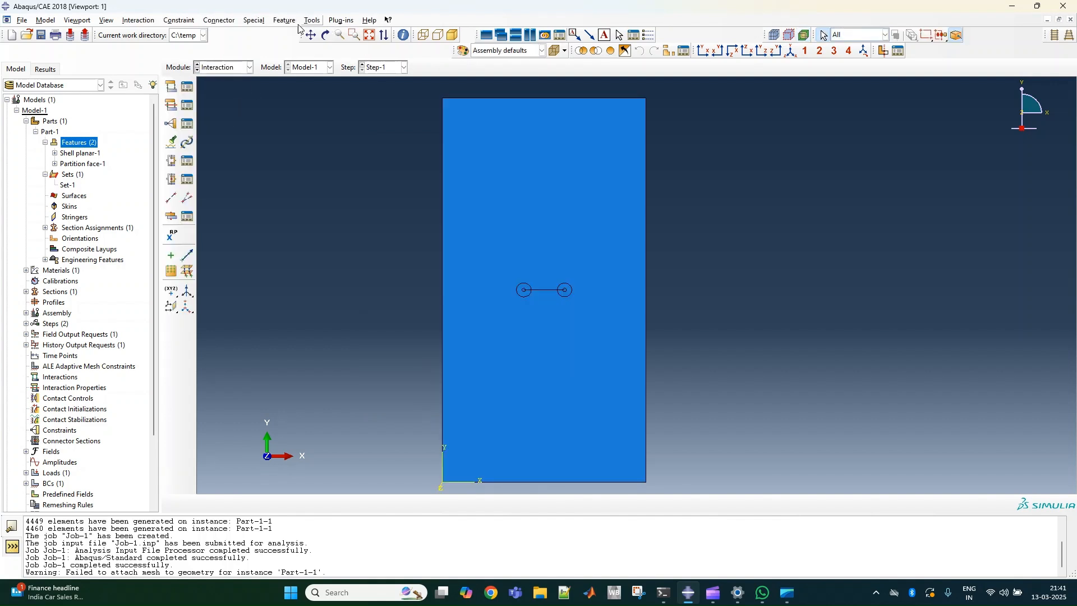
pyautogui.click(276, 22)
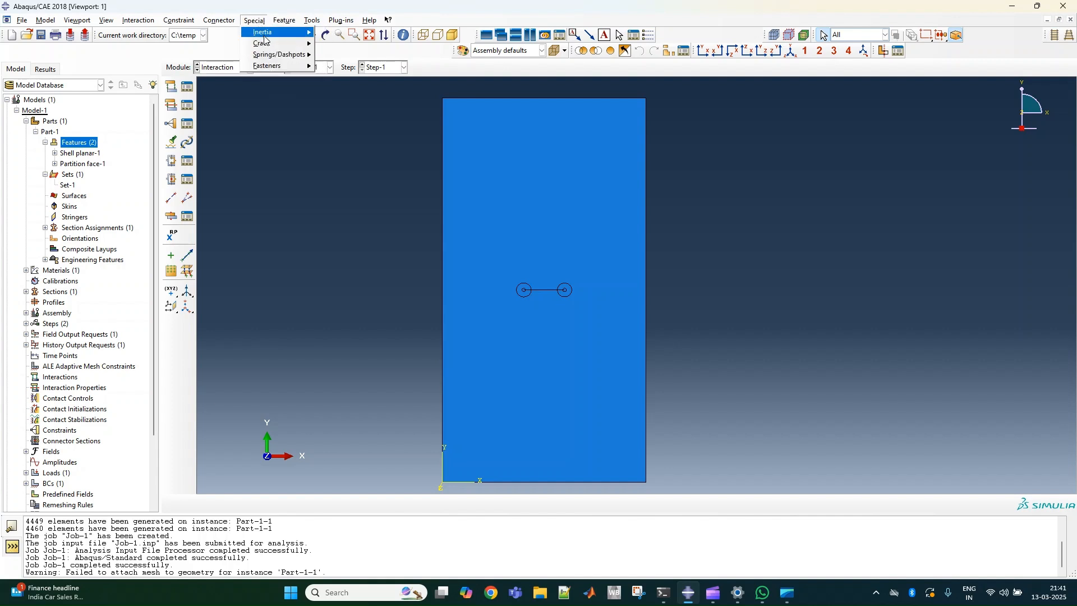
pyautogui.moveTo(276, 45)
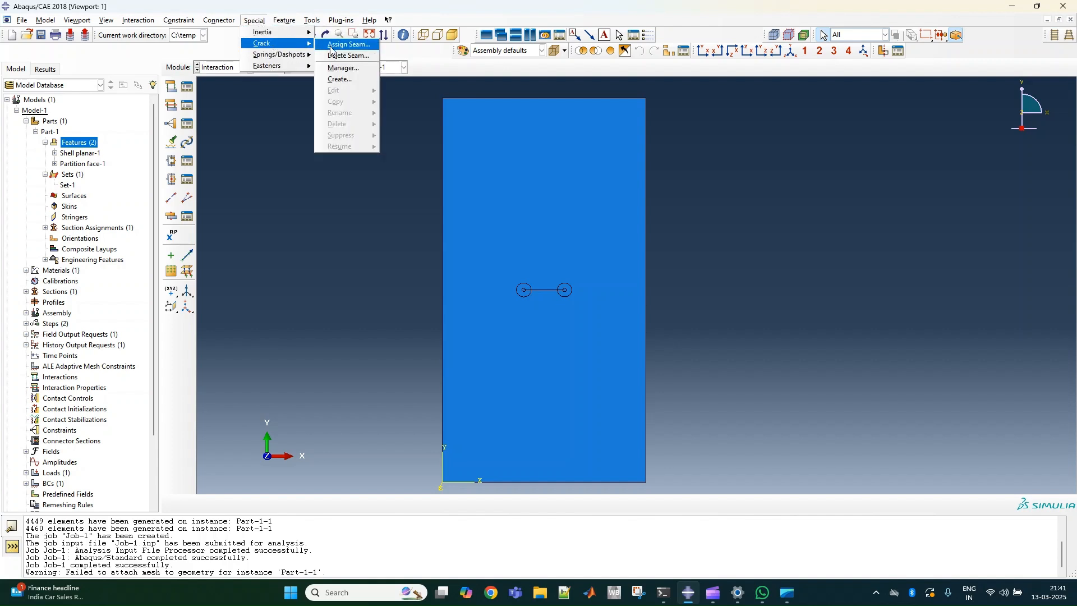
pyautogui.click(349, 45)
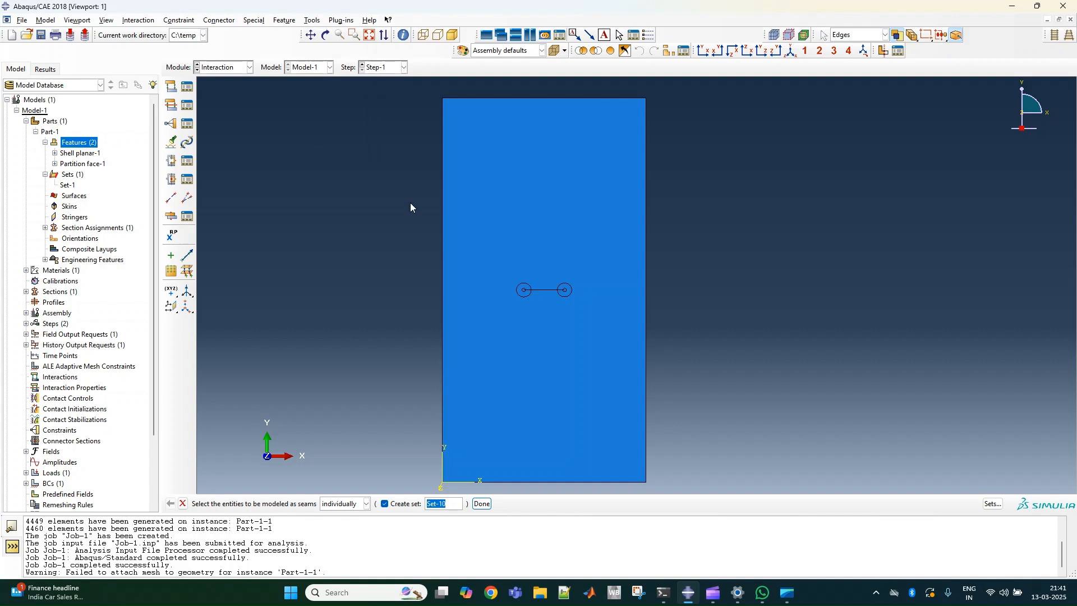
pyautogui.click(183, 503)
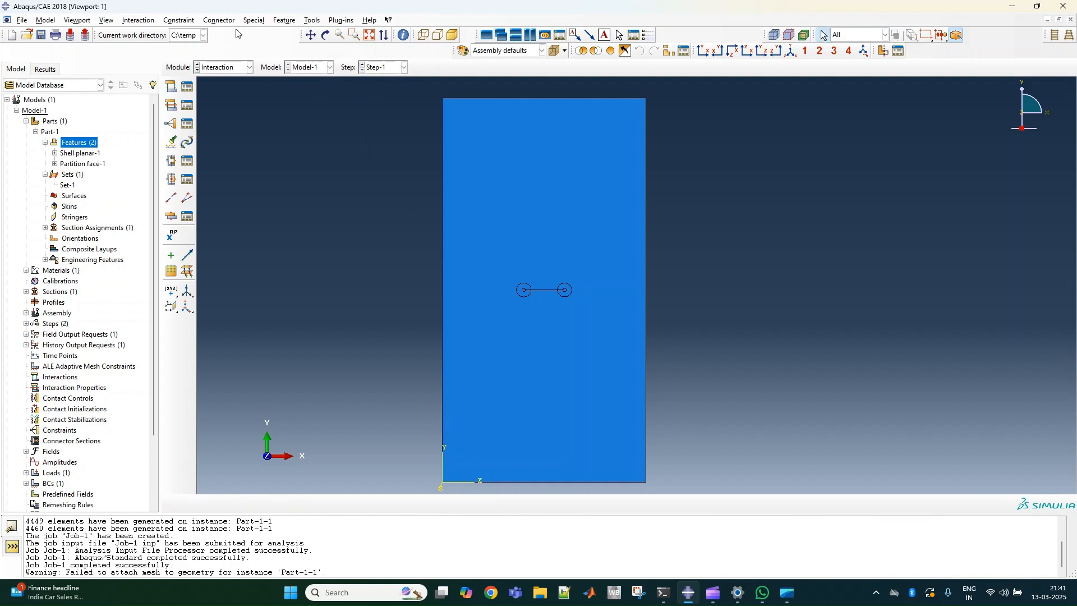
pyautogui.click(254, 21)
pyautogui.moveTo(273, 36)
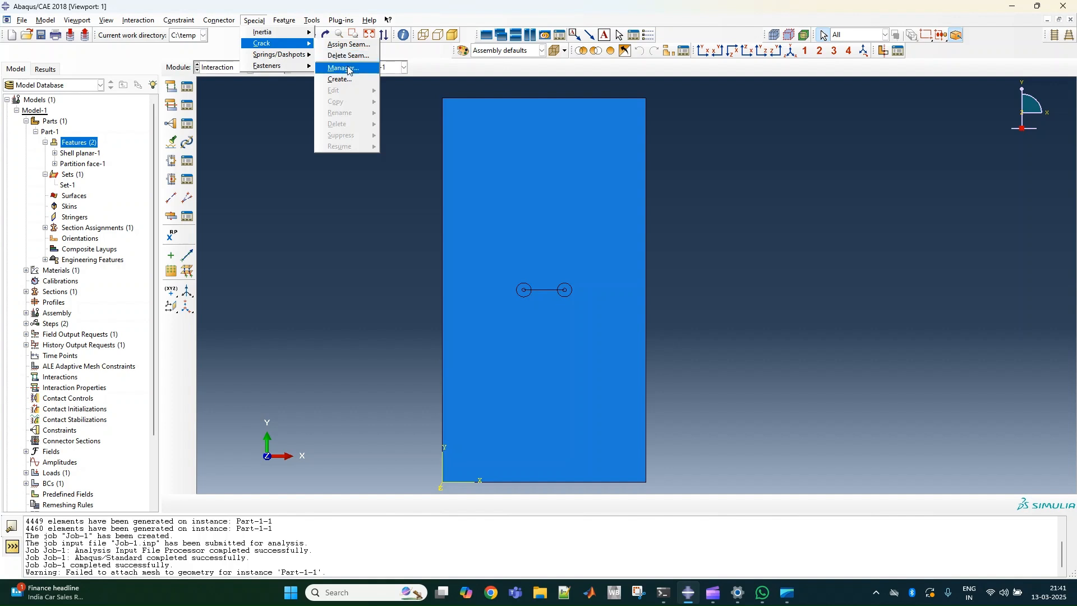
pyautogui.click(348, 67)
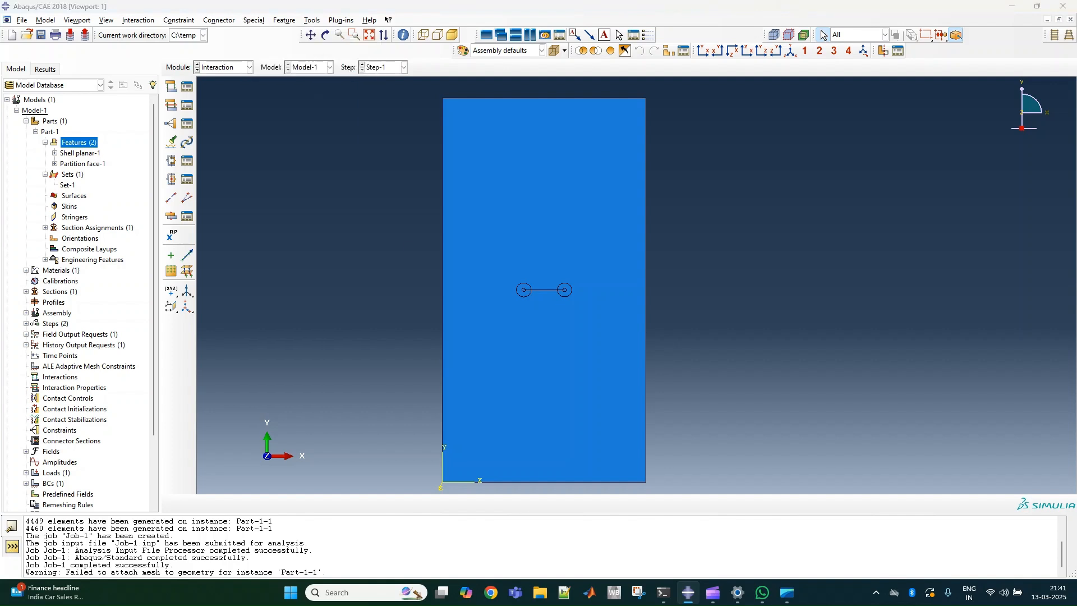
# Assign a crack seam to the edges along the horizontal line between the two circle centres.
pyautogui.click(254, 20)
pyautogui.moveTo(260, 49)
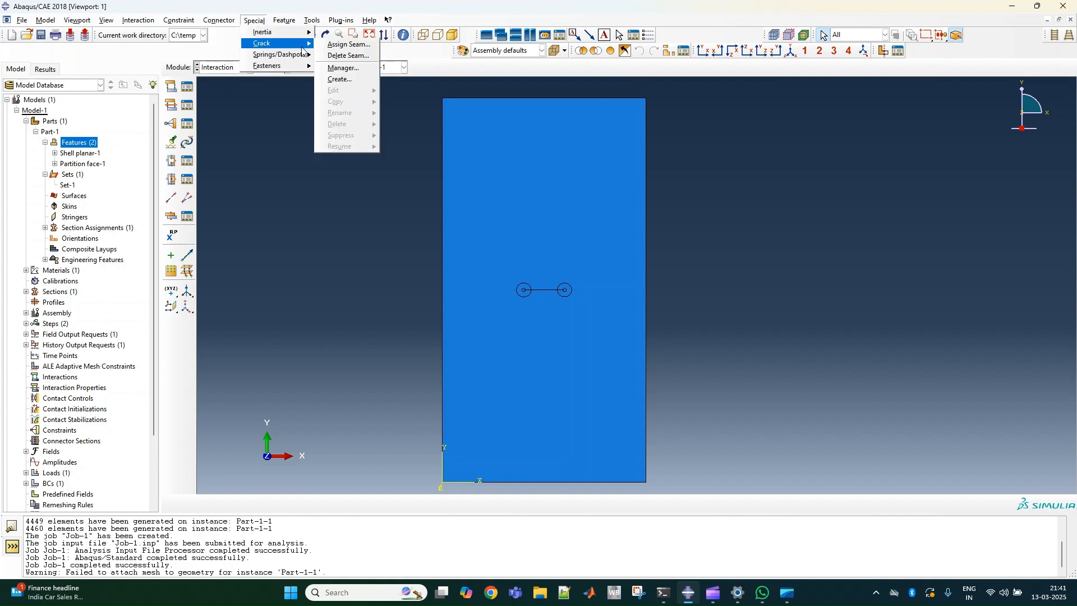
pyautogui.click(340, 43)
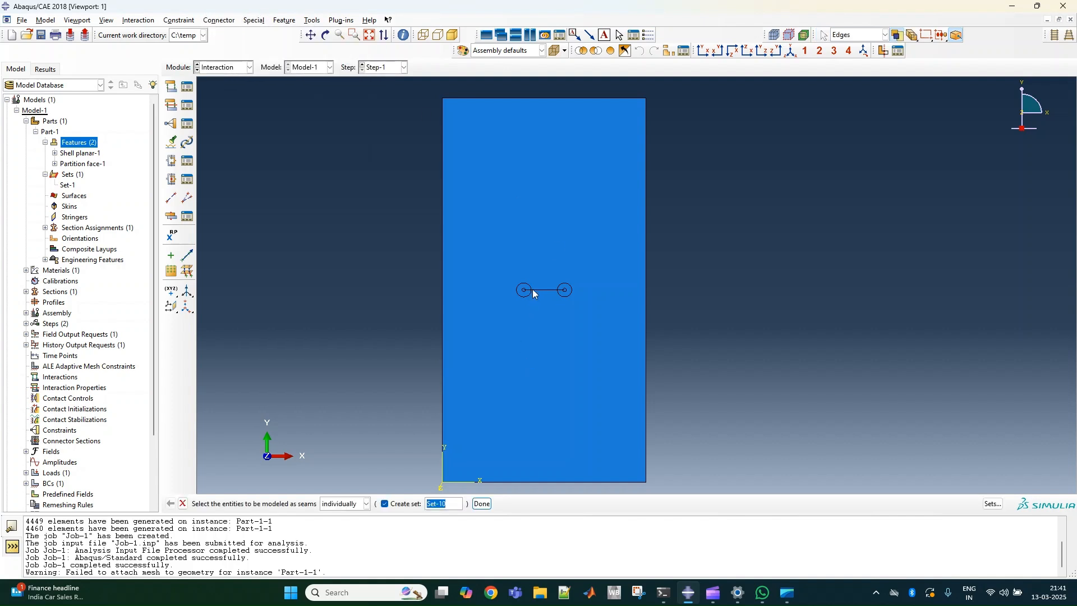
pyautogui.scroll(-8, 533, 292)
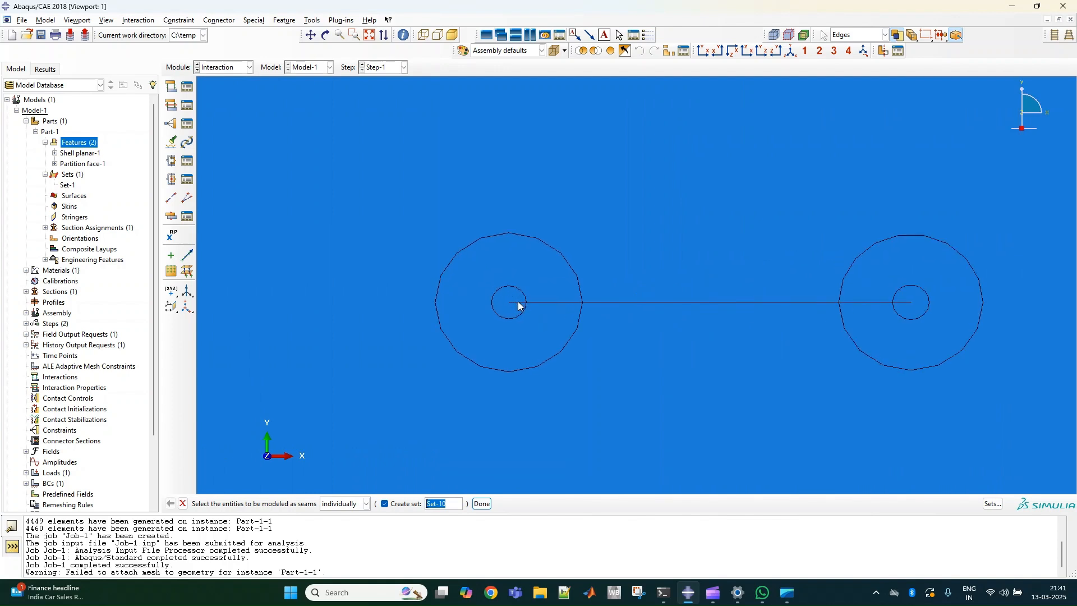
pyautogui.click(525, 307)
pyautogui.click(557, 303)
pyautogui.click(853, 303)
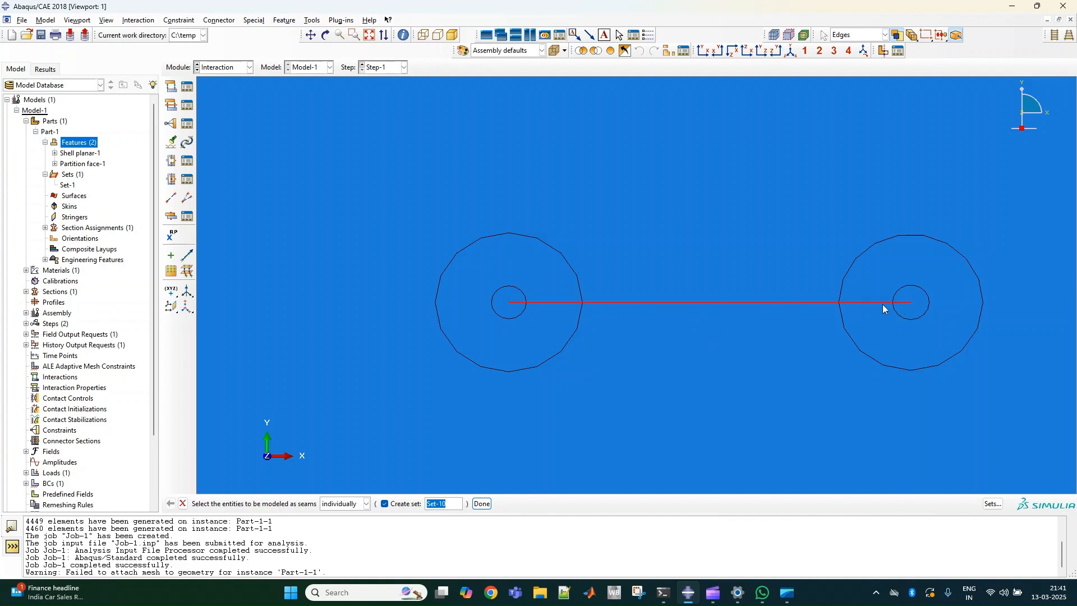
pyautogui.click(481, 503)
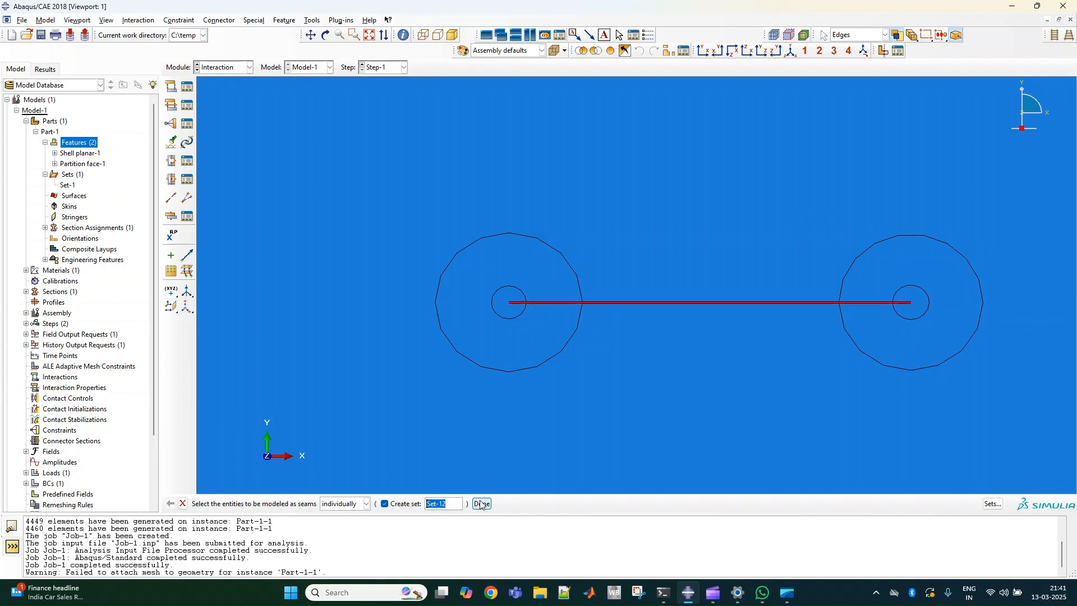
pyautogui.click(648, 426)
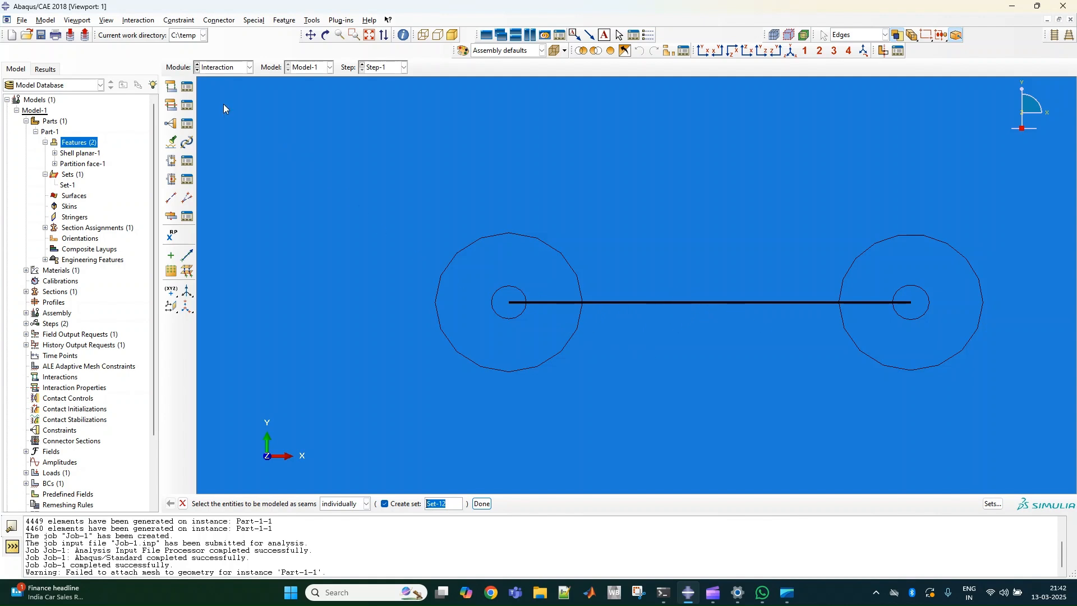
# Review the applied load and boundary conditions in the Load module and the partitioned crack-tip regions in the Mesh module.
pyautogui.click(225, 68)
pyautogui.click(224, 135)
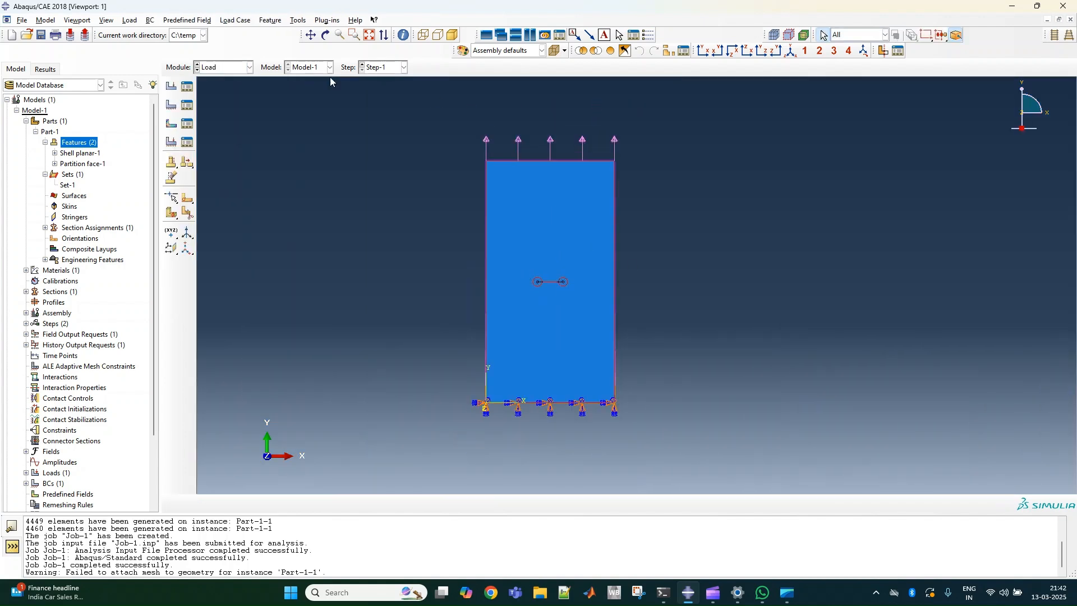
pyautogui.click(232, 68)
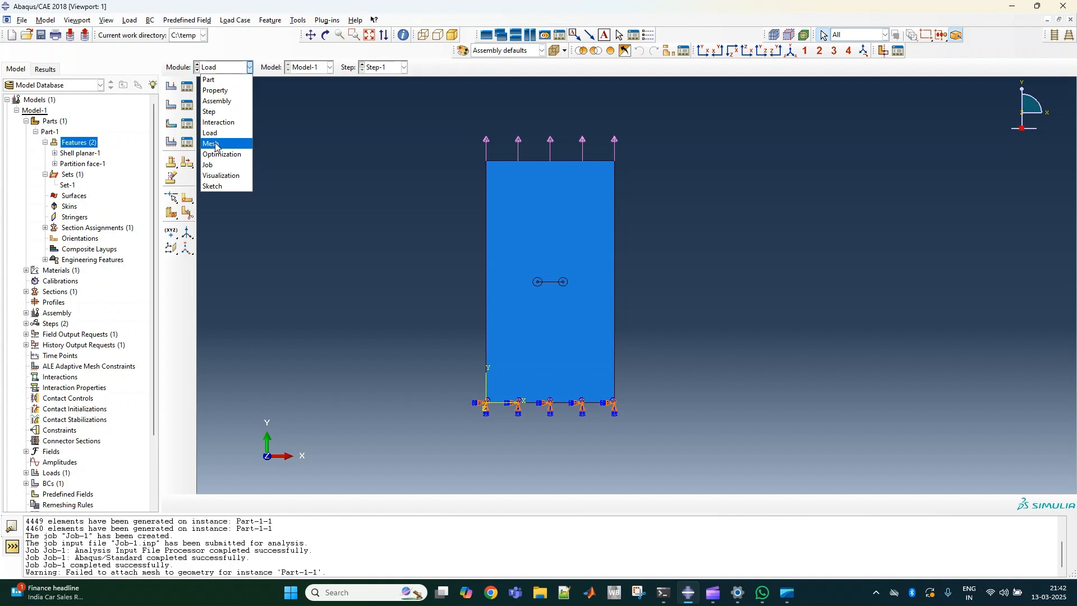
pyautogui.click(216, 144)
pyautogui.scroll(5, 621, 302)
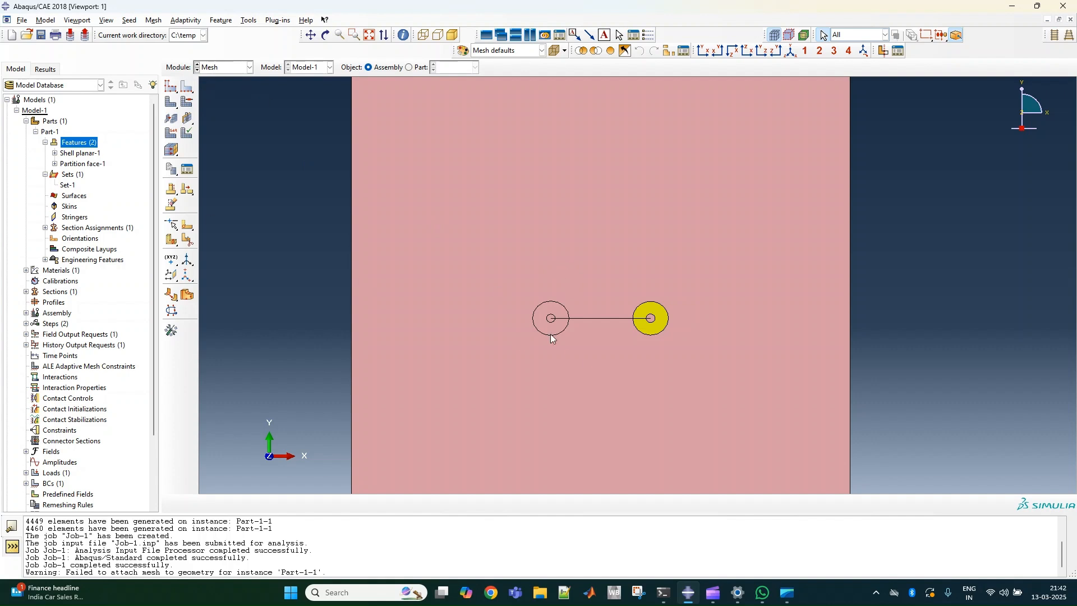
pyautogui.click(213, 68)
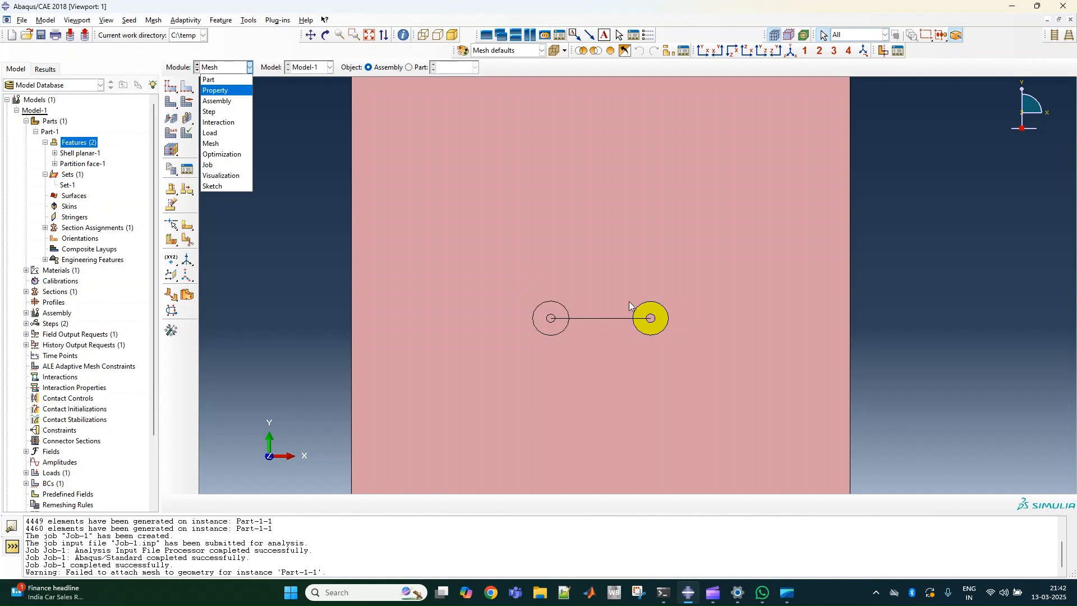
pyautogui.click(604, 267)
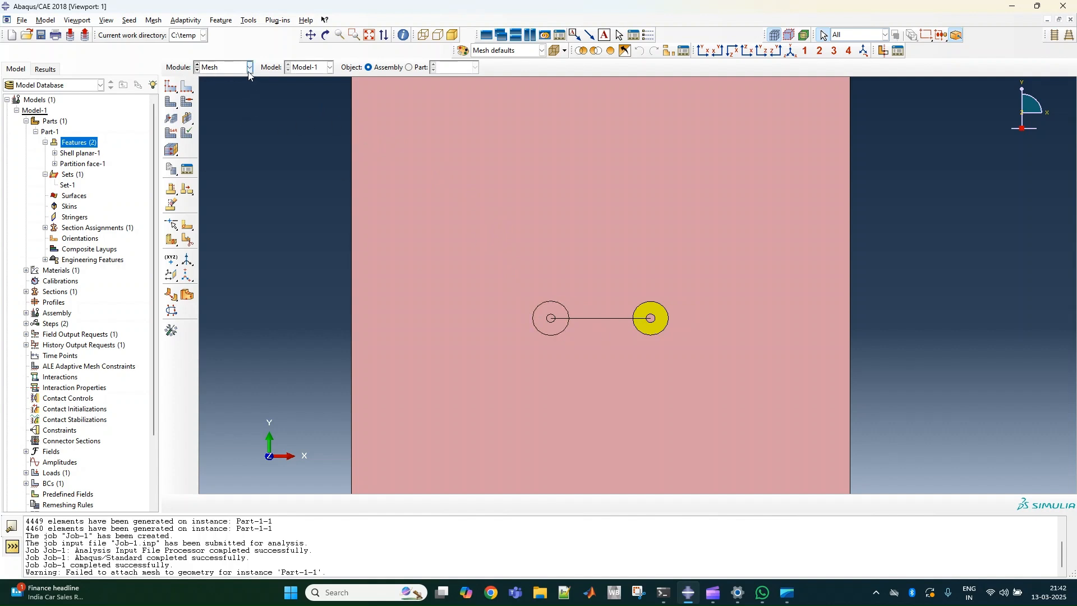
# Return to the Interaction module to continue with the crack definition.
pyautogui.click(228, 72)
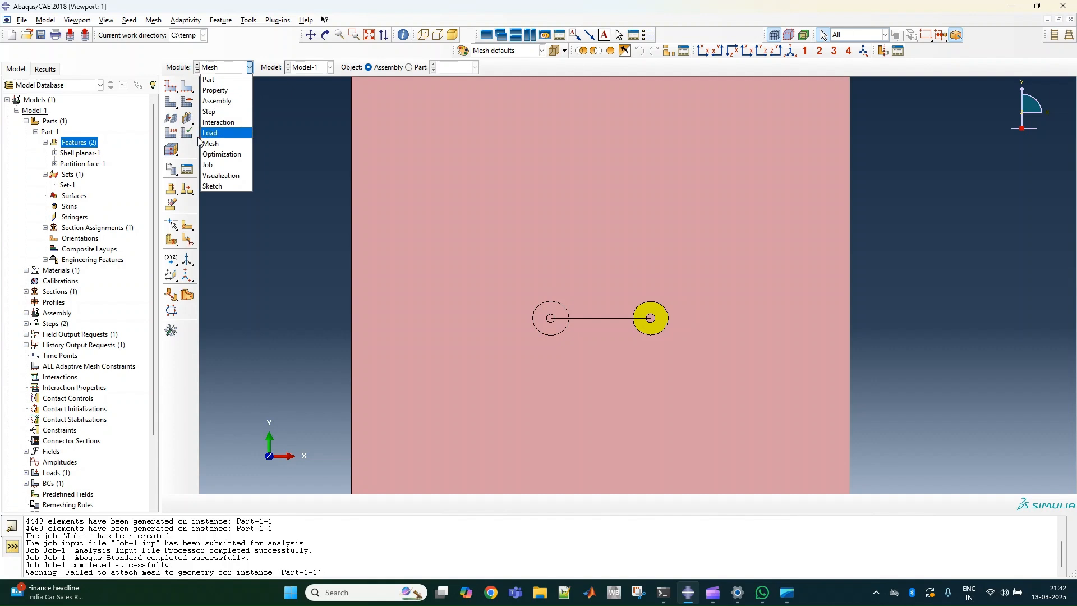
pyautogui.click(210, 132)
pyautogui.click(221, 71)
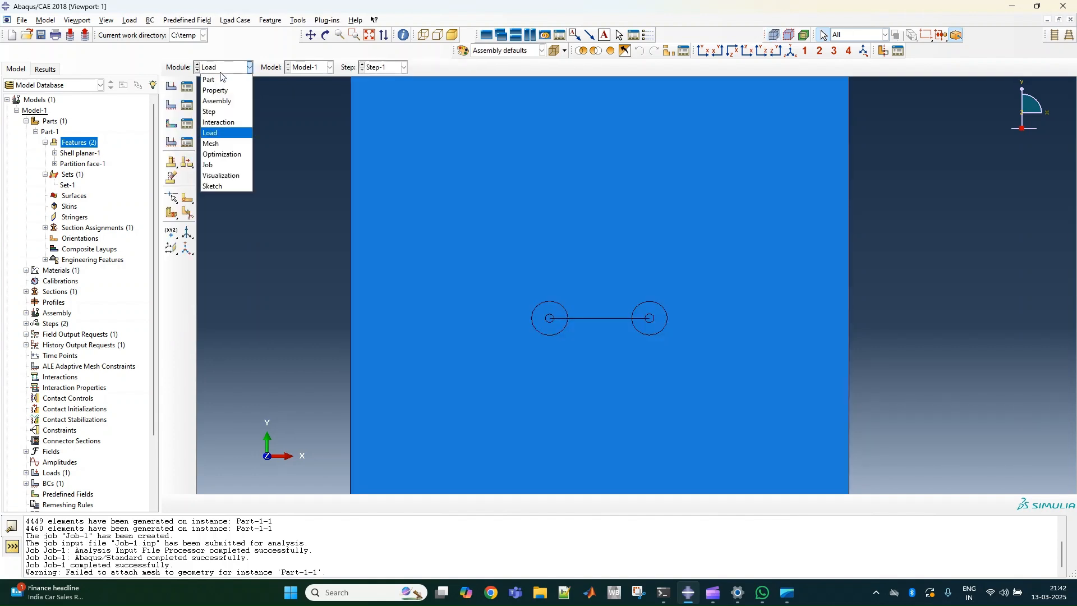
pyautogui.click(218, 122)
pyautogui.scroll(5, 656, 329)
pyautogui.scroll(-3, 648, 332)
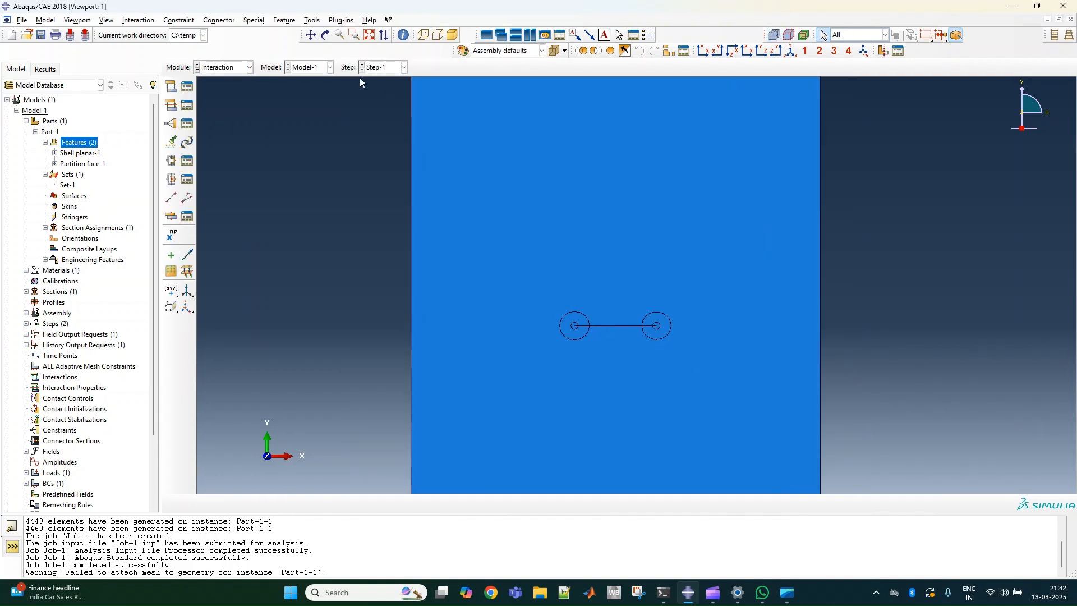
pyautogui.click(285, 23)
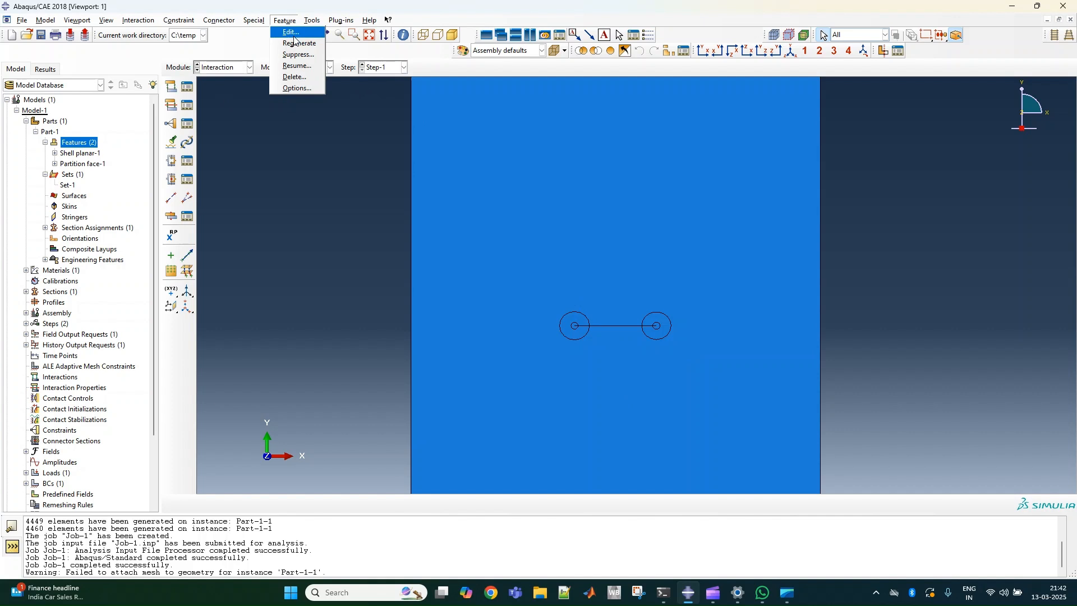
pyautogui.moveTo(259, 22)
pyautogui.moveTo(262, 43)
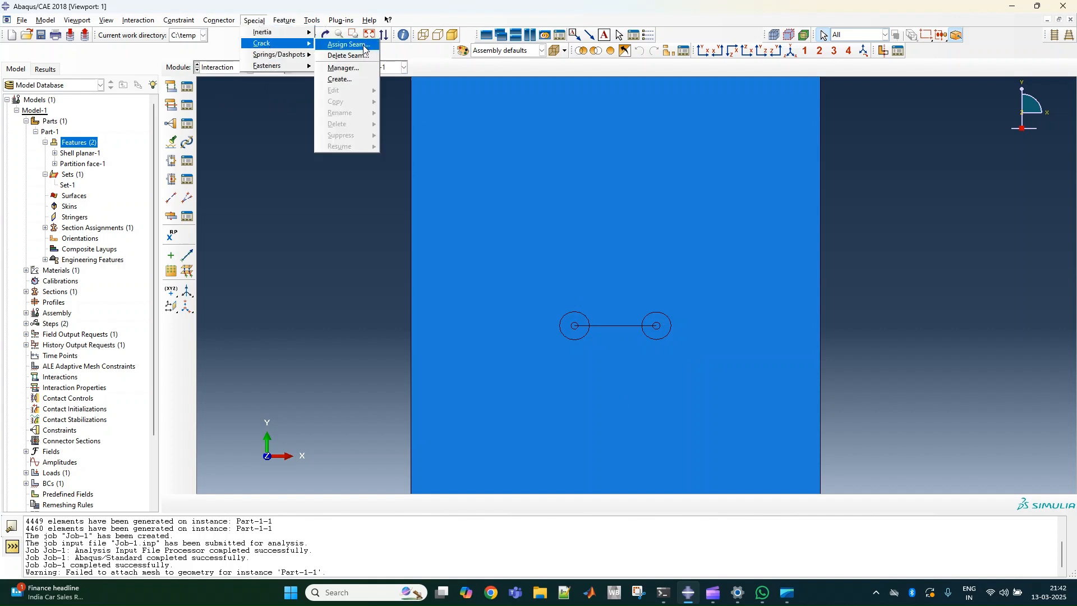
pyautogui.click(339, 79)
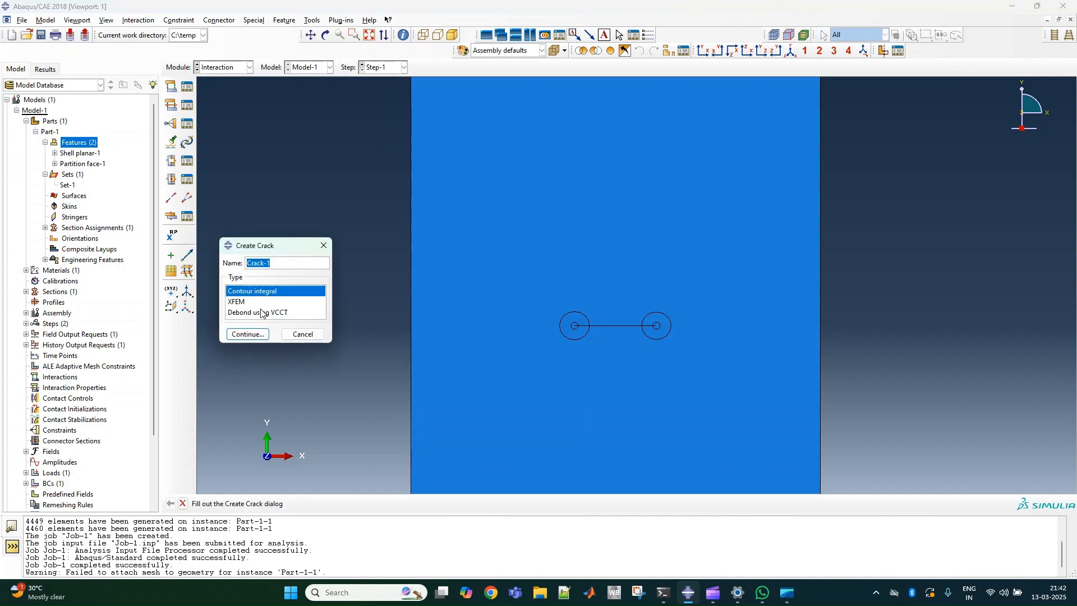
pyautogui.click(323, 245)
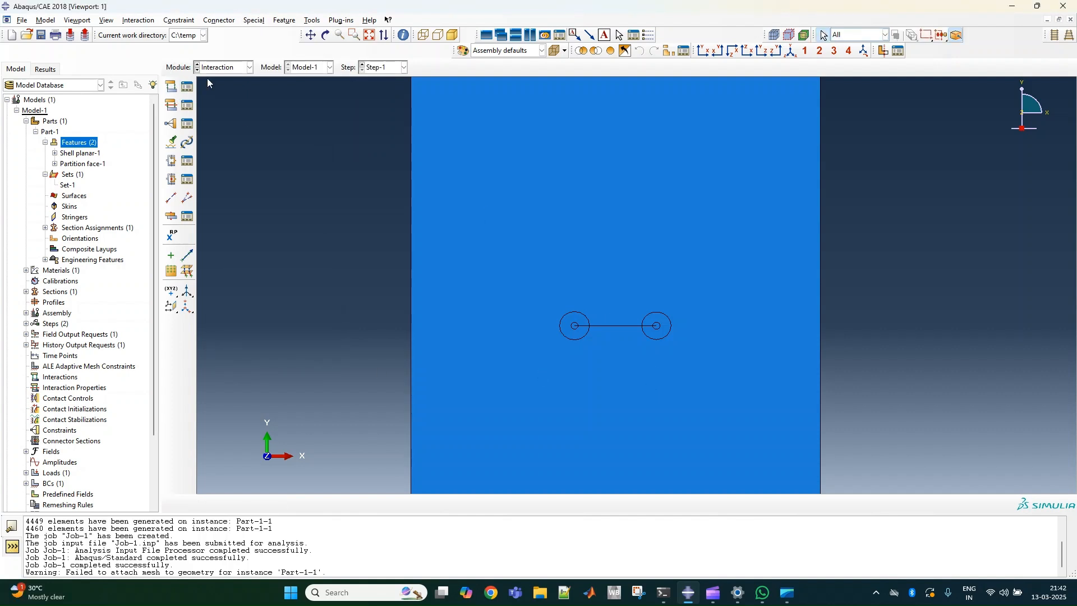
# Start contour-integral crack Crack-1 in the Crack Manager, using the small inner circle at the right end of the crack line as its front.
pyautogui.click(253, 20)
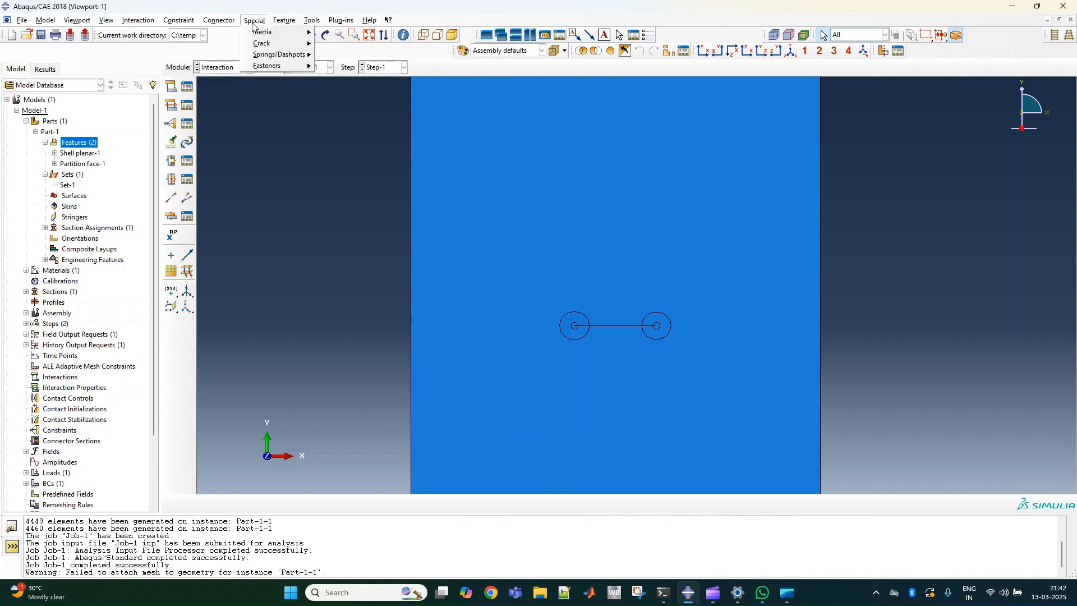
pyautogui.moveTo(279, 47)
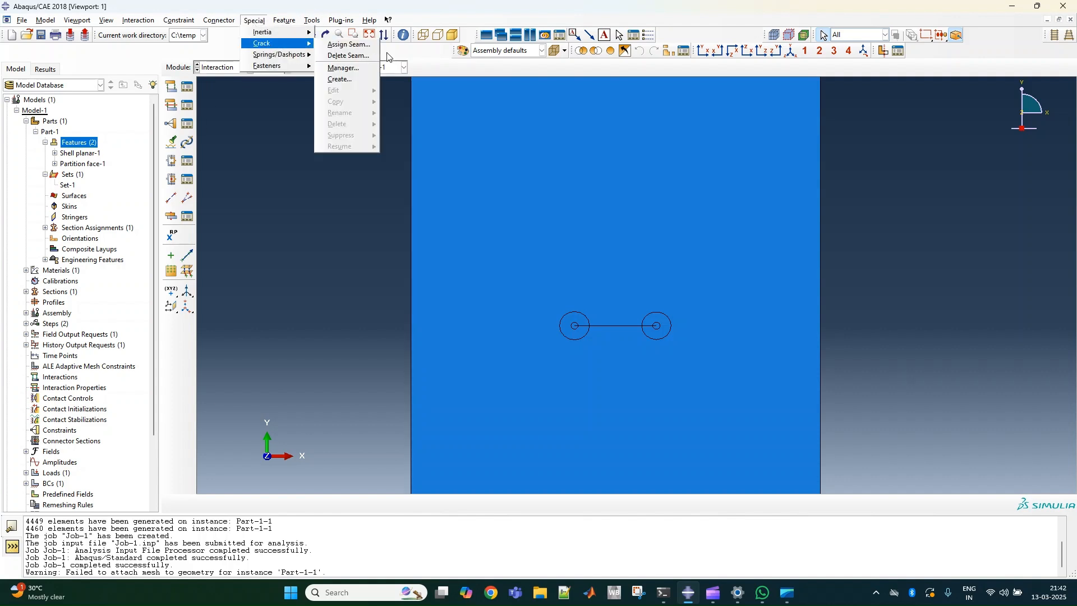
pyautogui.click(357, 69)
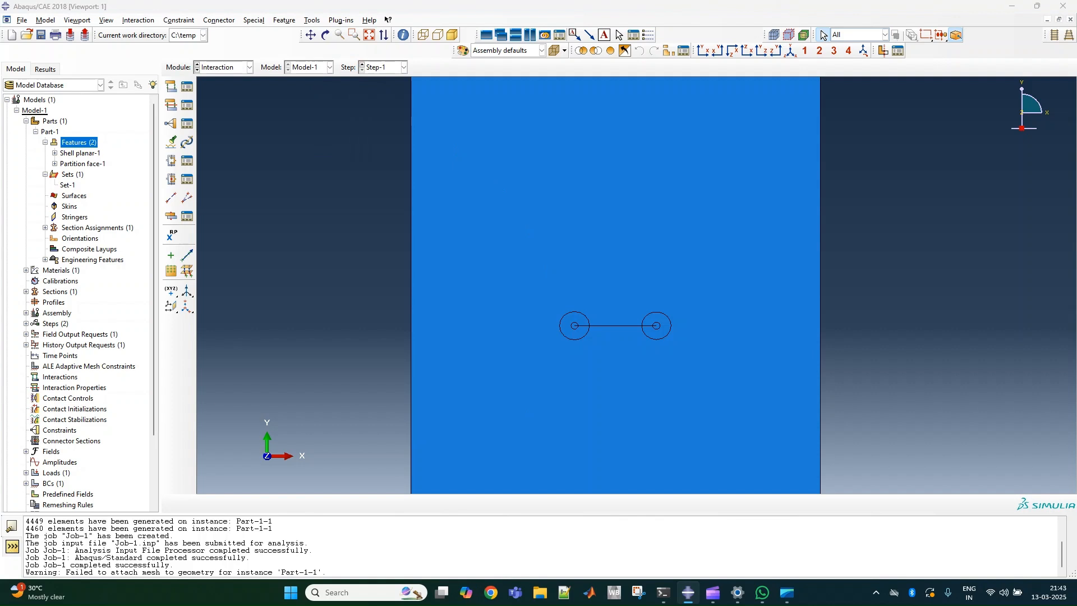
pyautogui.moveTo(250, 376); pyautogui.dragTo(257, 335)
pyautogui.click(123, 411)
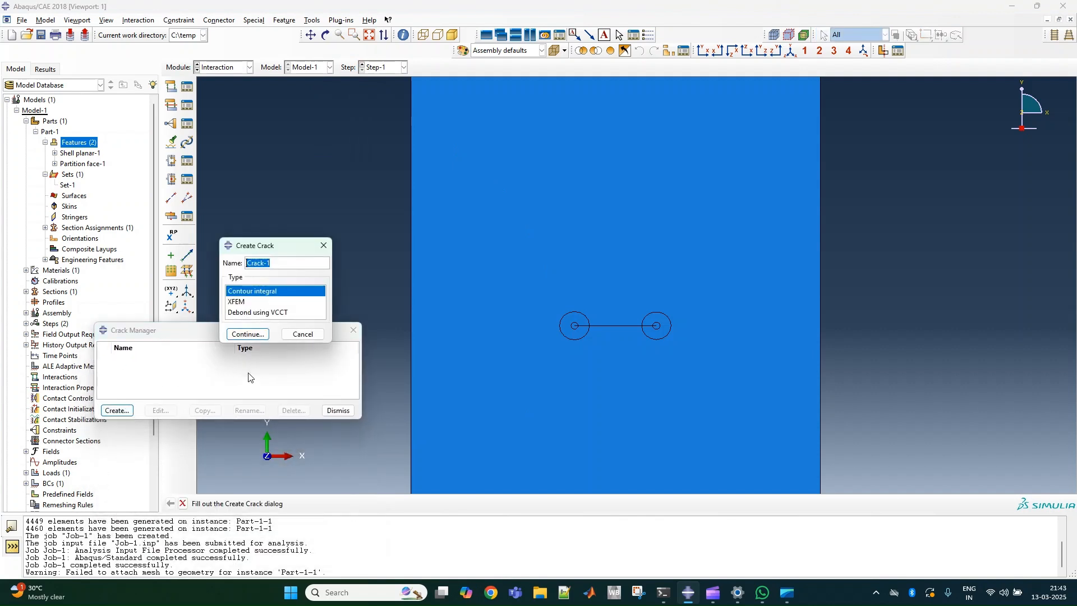
pyautogui.click(248, 333)
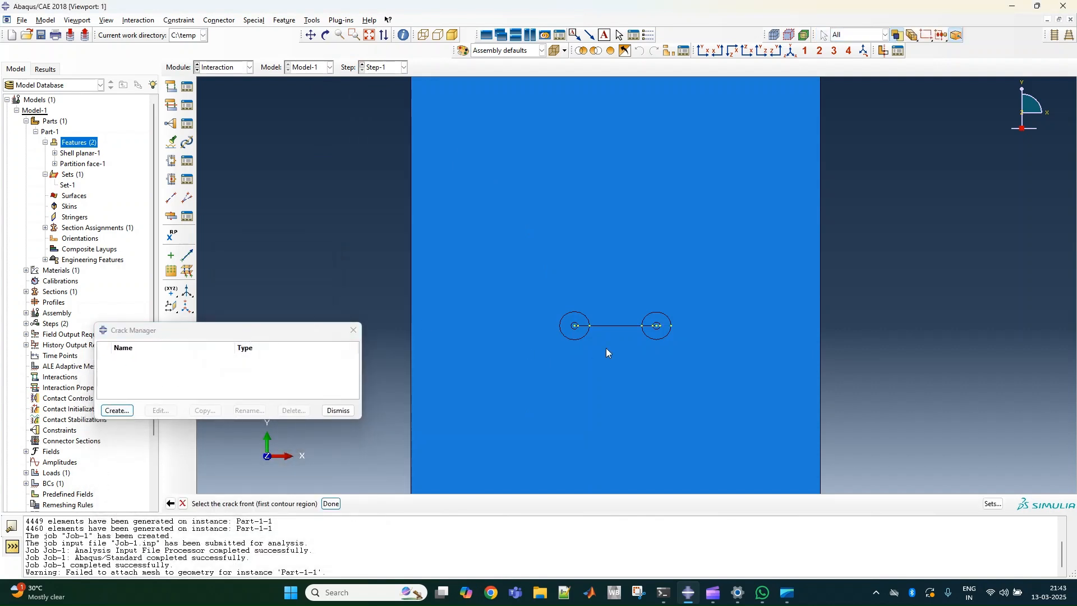
pyautogui.scroll(3, 645, 331)
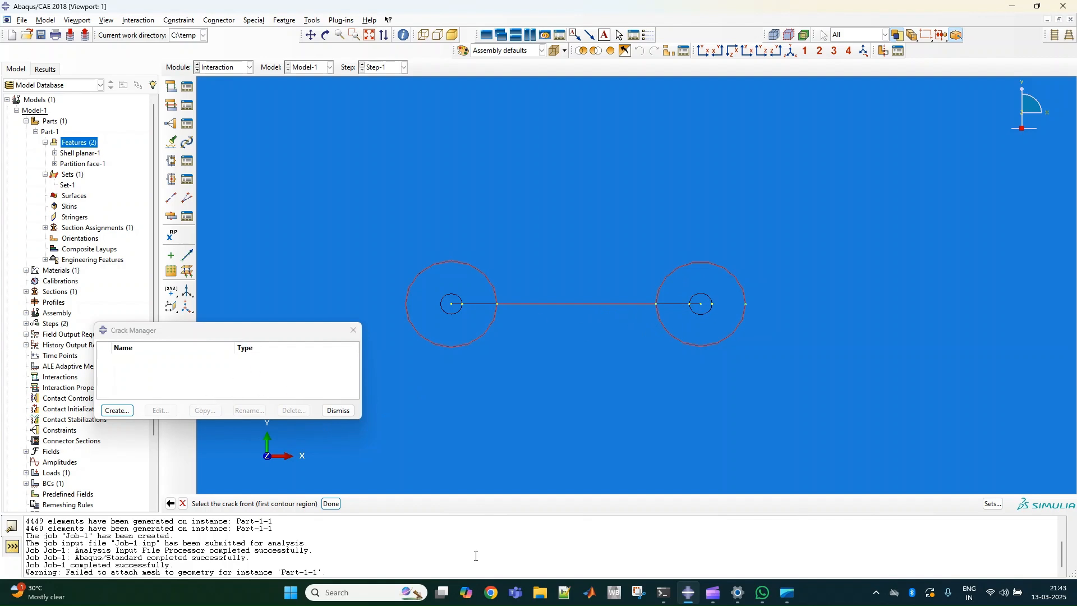
pyautogui.click(118, 410)
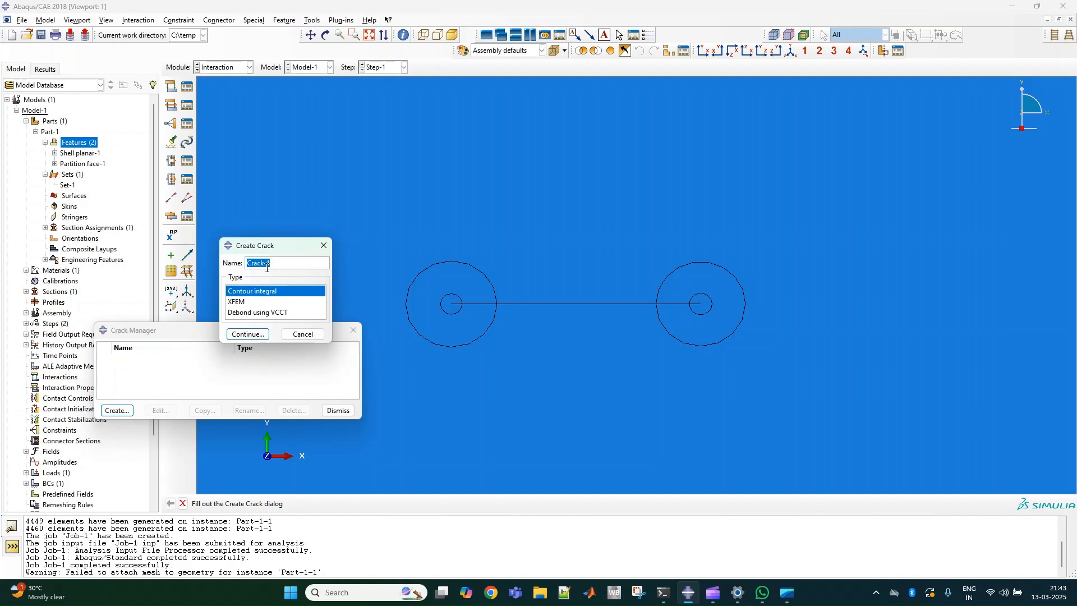
pyautogui.click(242, 335)
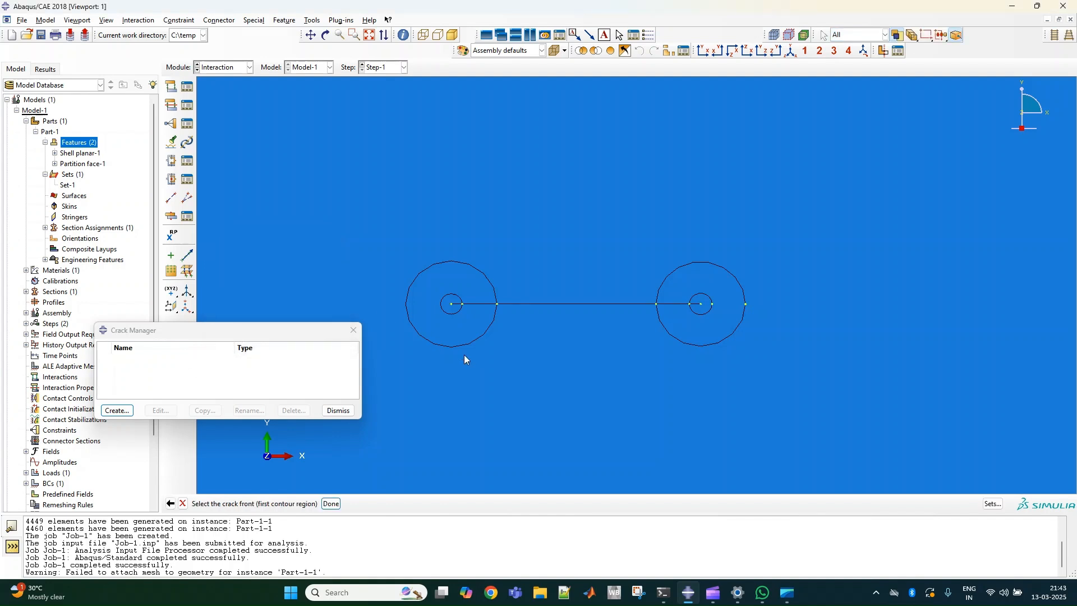
pyautogui.click(501, 358)
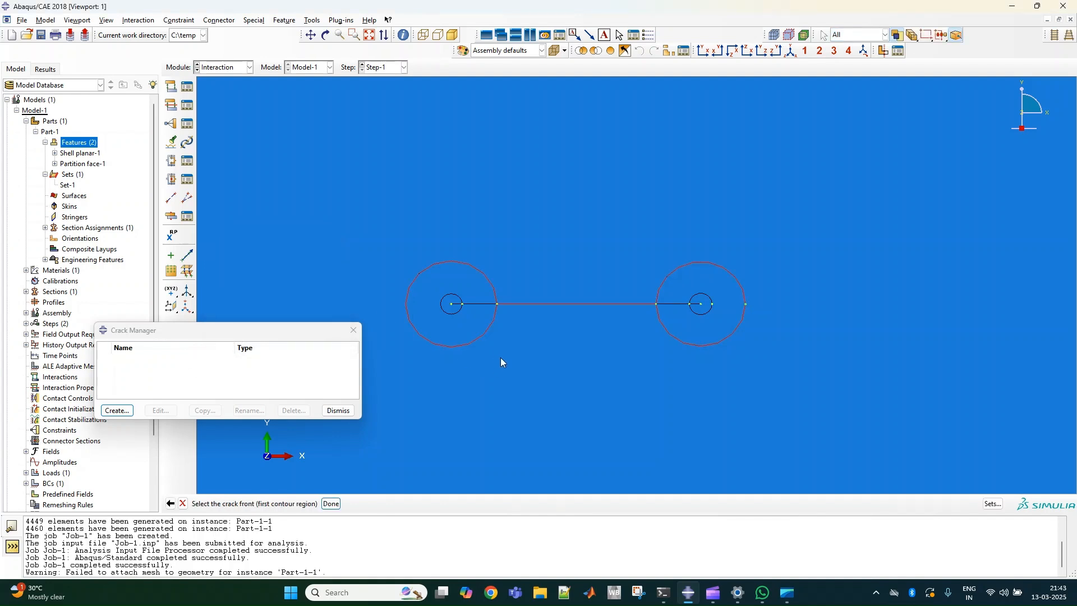
pyautogui.click(704, 309)
pyautogui.click(331, 503)
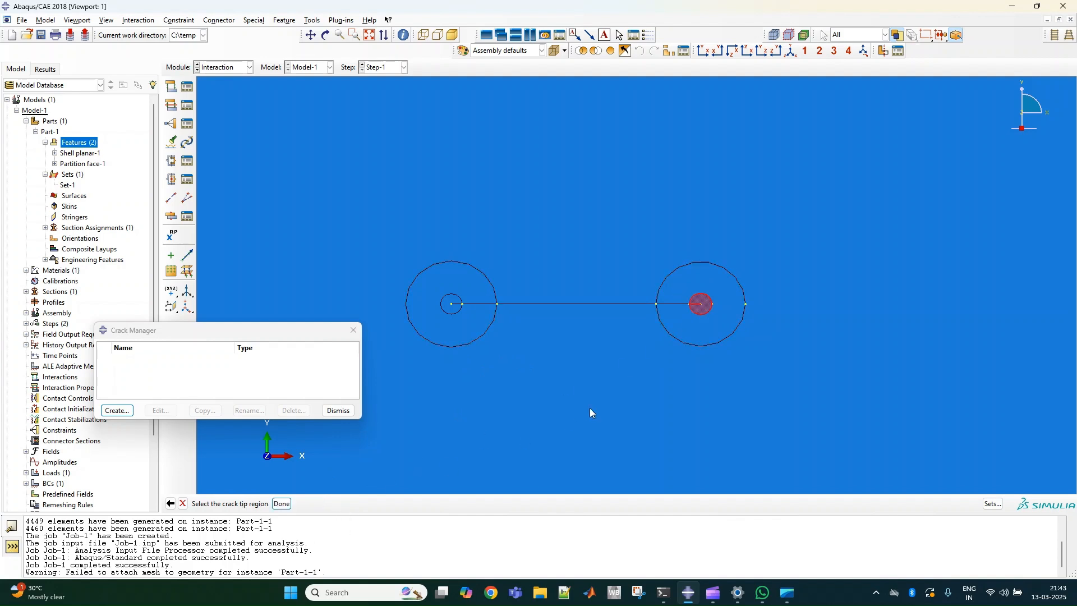
# Accept the right circle centre as Crack-1's tip and define its q vector from there to the outer circle's rightmost point.
pyautogui.click(281, 503)
pyautogui.click(423, 503)
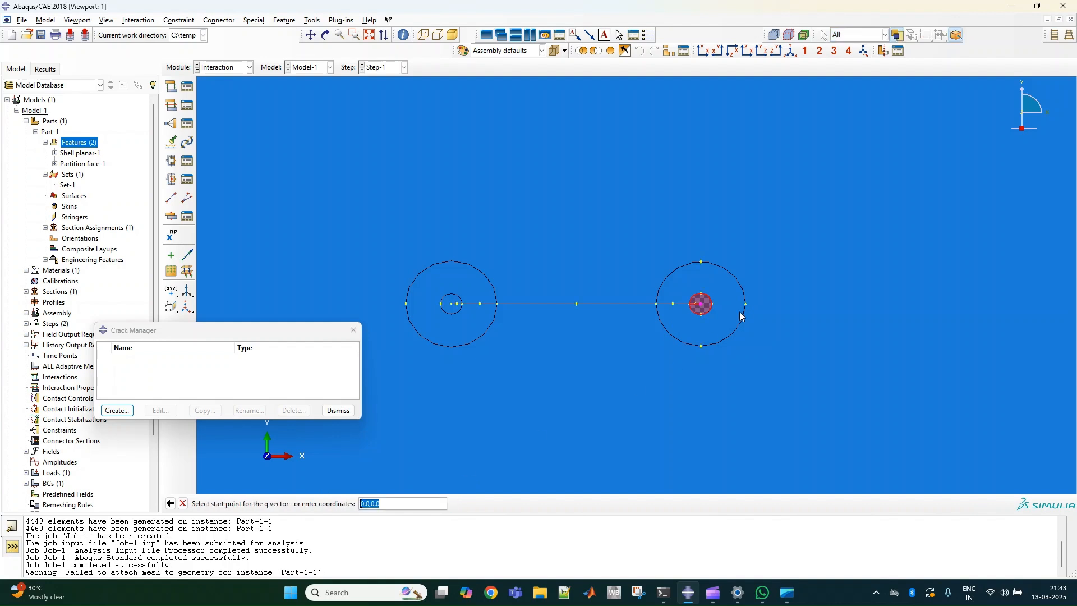
pyautogui.click(701, 304)
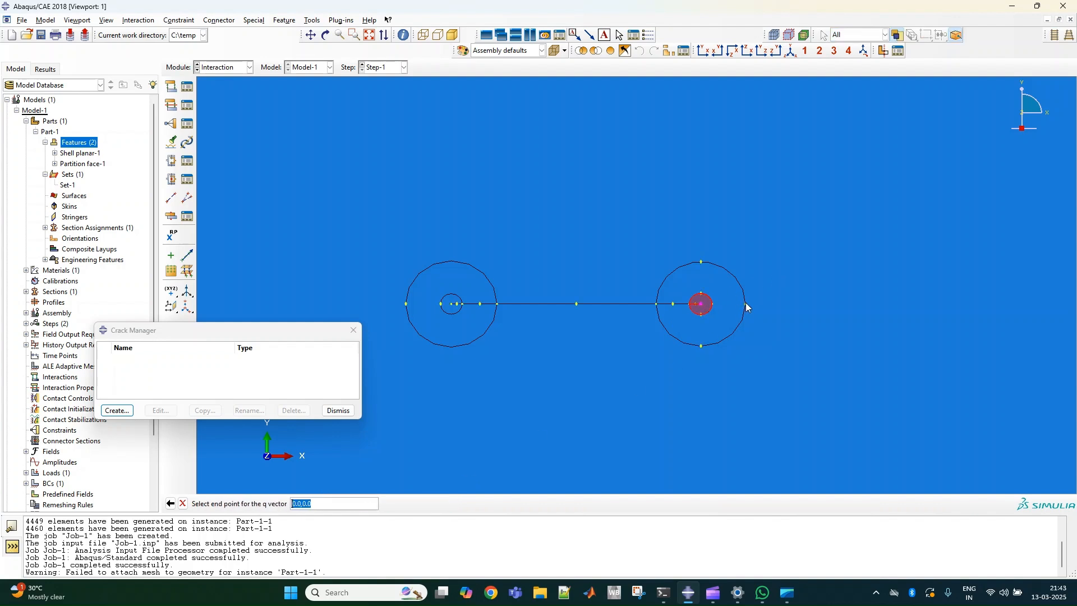
pyautogui.click(746, 303)
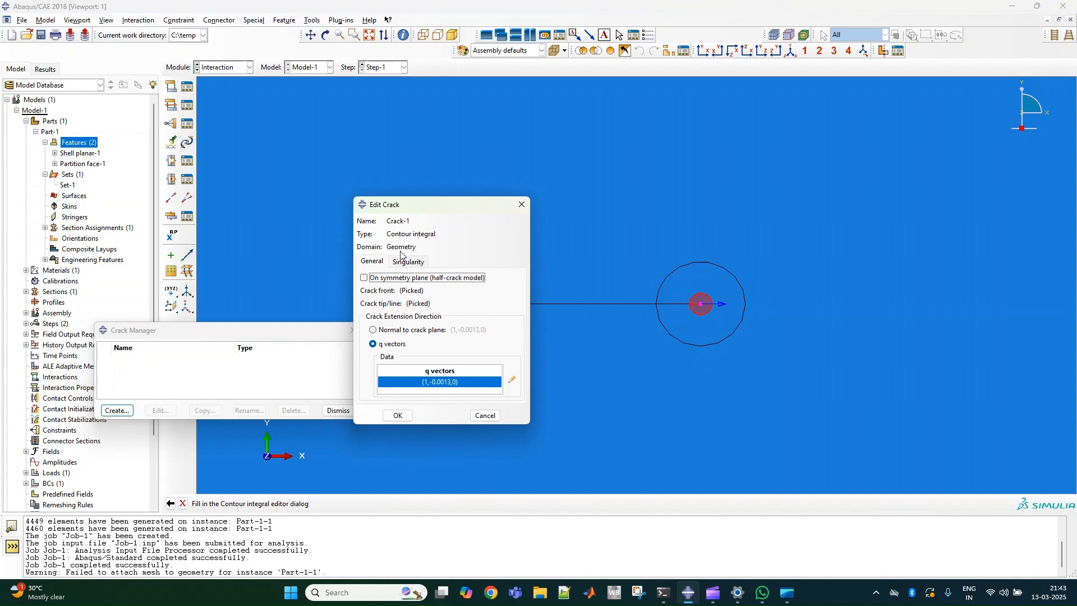
# Set Crack-1's midside node parameter to 0.25 and its crack-tip degeneracy to collapsed element side, single node.
pyautogui.click(423, 263)
pyautogui.moveTo(479, 296); pyautogui.dragTo(449, 298)
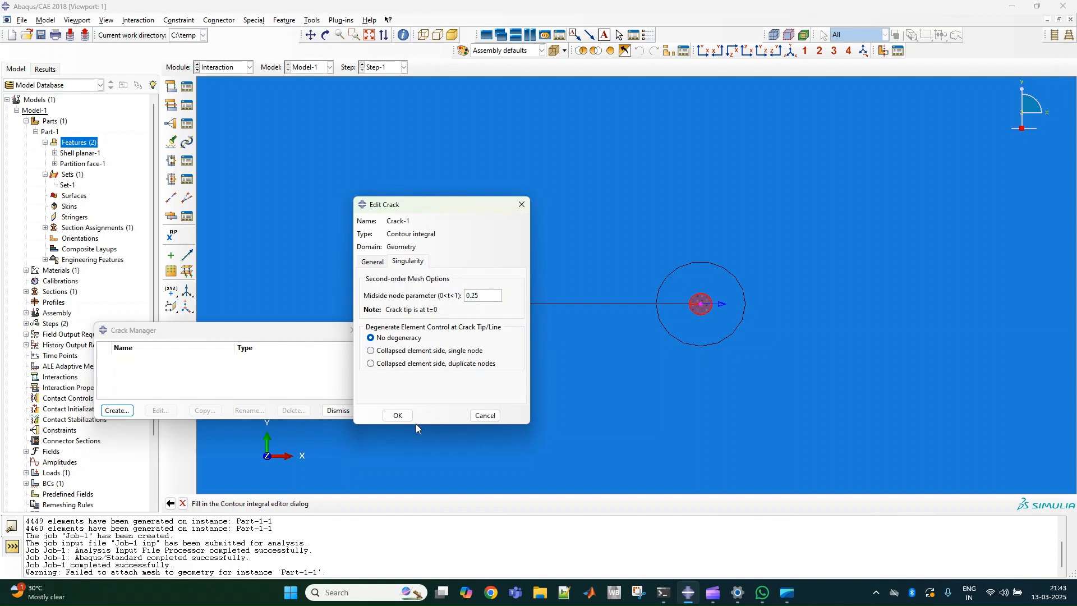
pyautogui.click(385, 352)
pyautogui.click(398, 416)
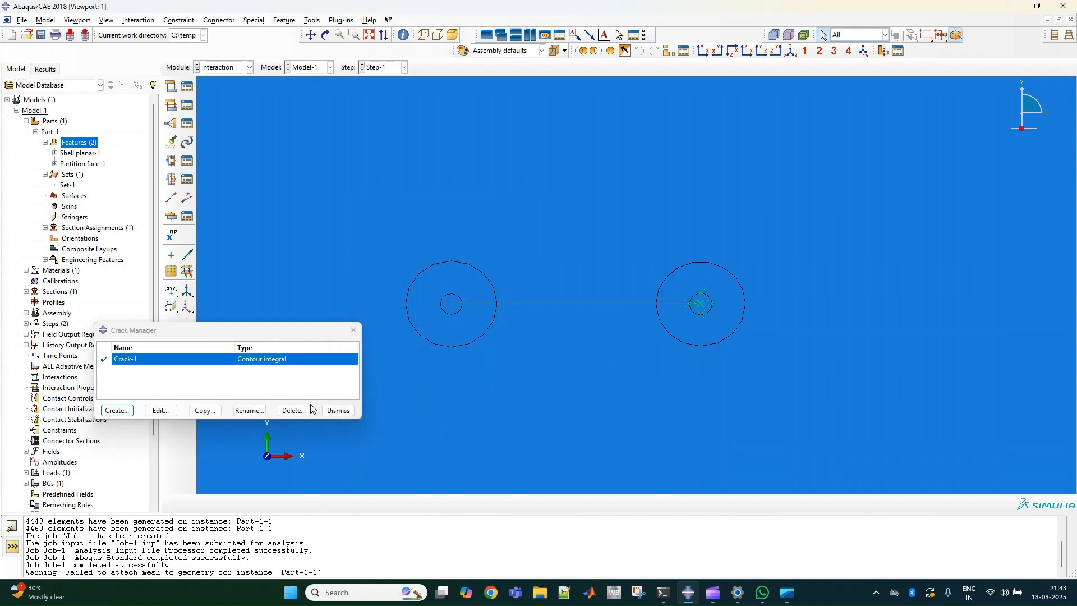
# Start contour-integral crack Crack-2, using the small inner circle at the left end of the crack line as its front.
pyautogui.click(118, 410)
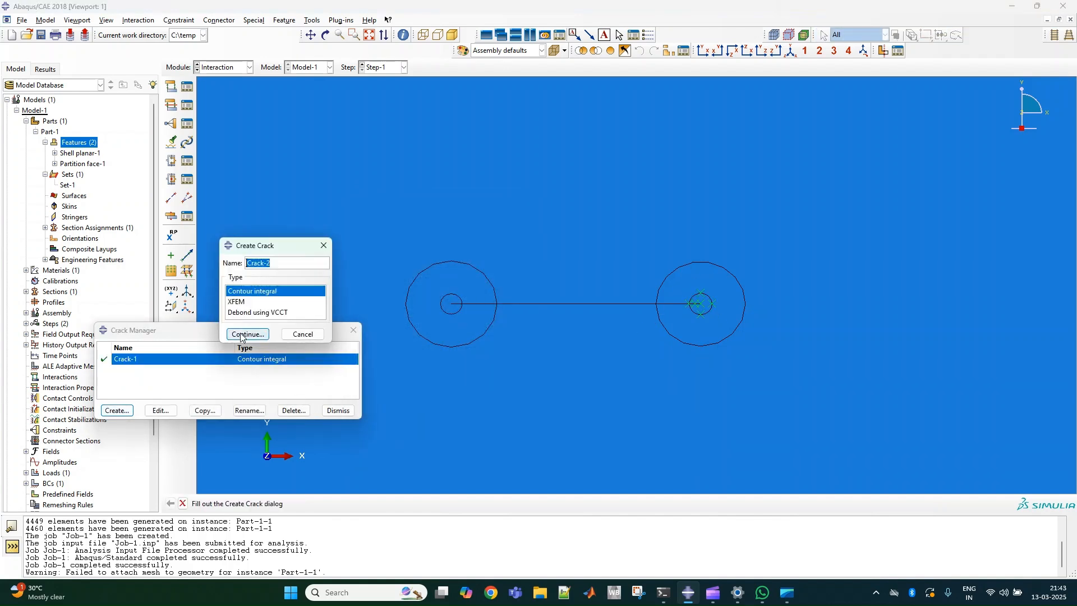
pyautogui.click(246, 334)
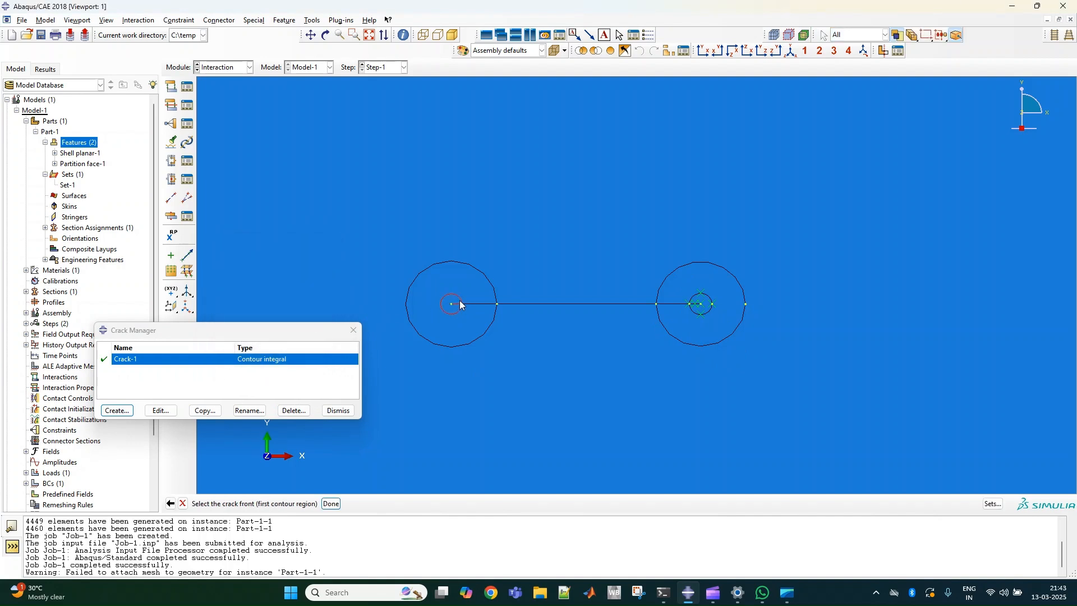
pyautogui.click(459, 300)
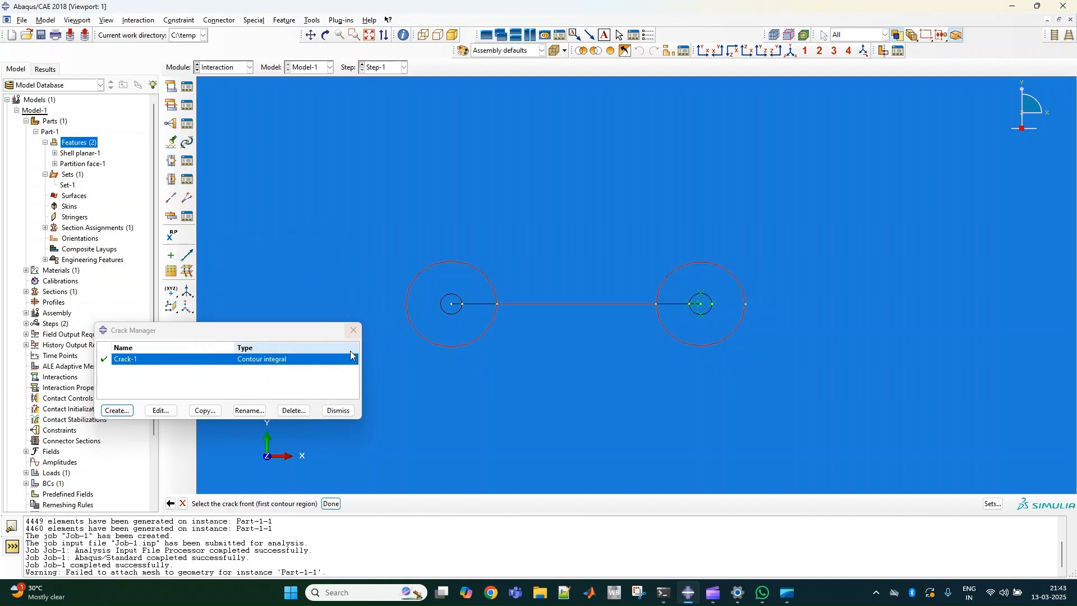
pyautogui.click(332, 503)
pyautogui.click(466, 309)
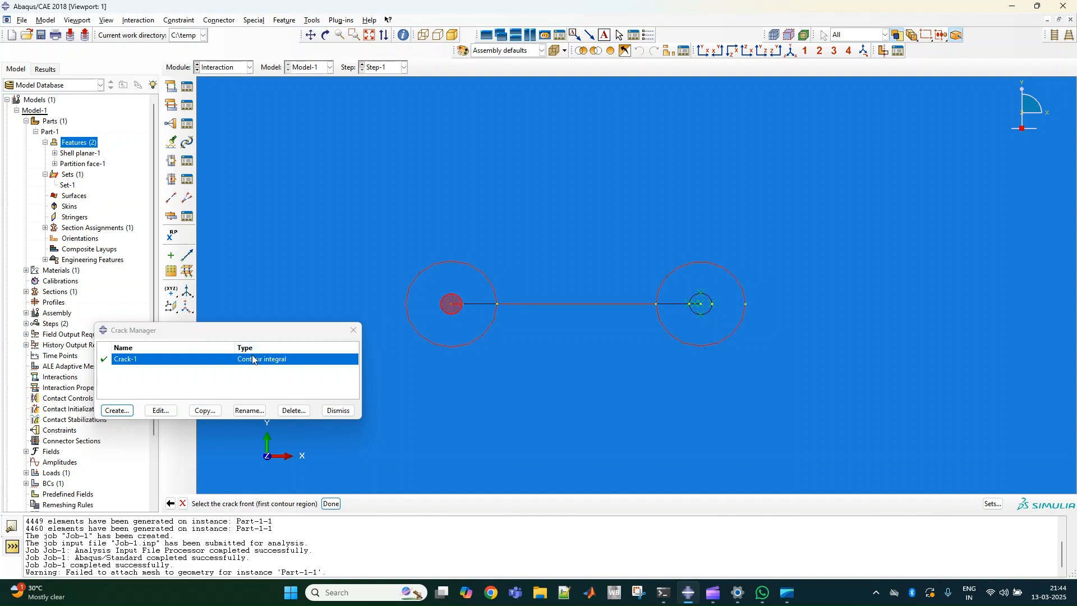
pyautogui.click(331, 503)
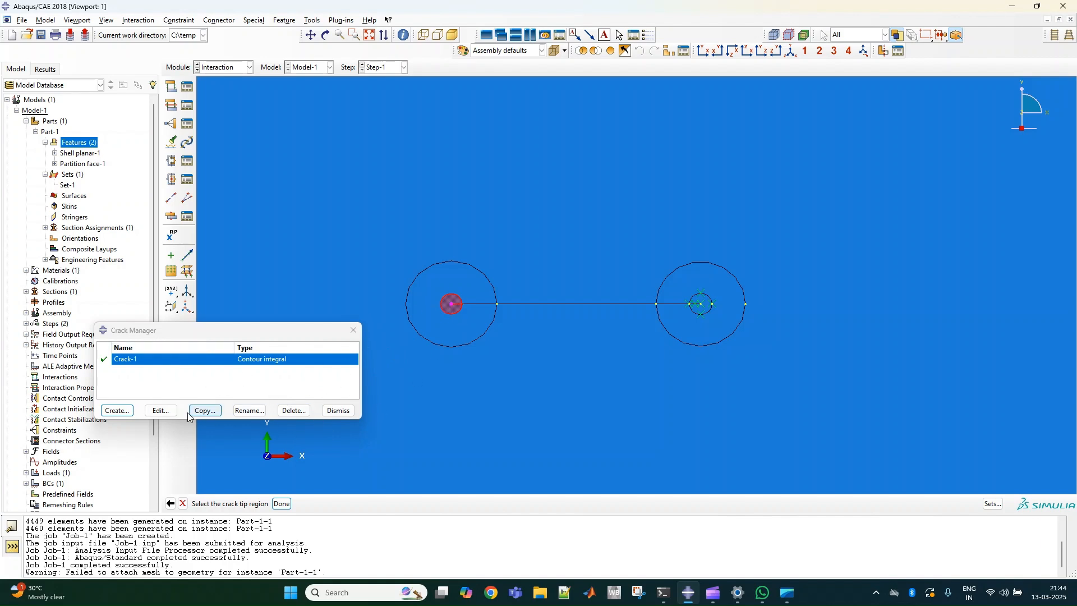
# Accept the left circle centre as Crack-2's tip and direct its q vector from there to the outer circle's leftmost point.
pyautogui.click(282, 503)
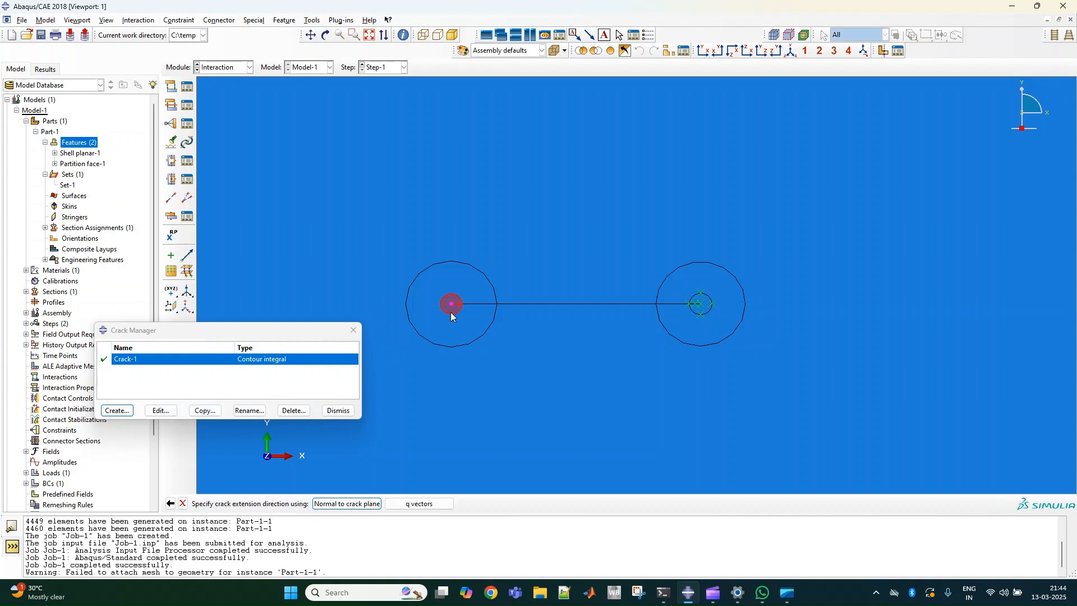
pyautogui.click(417, 504)
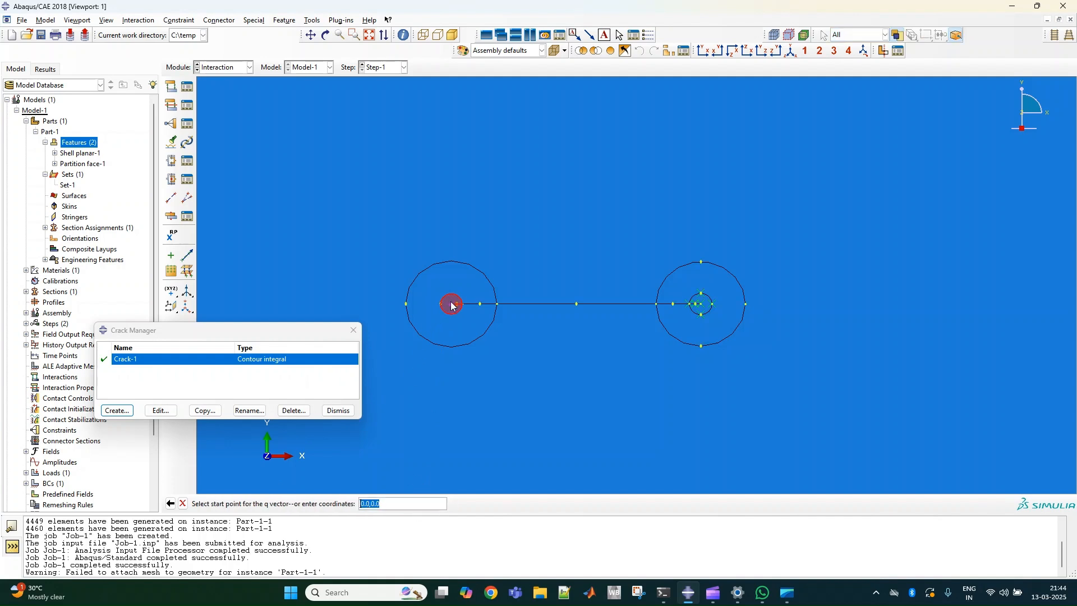
pyautogui.click(406, 304)
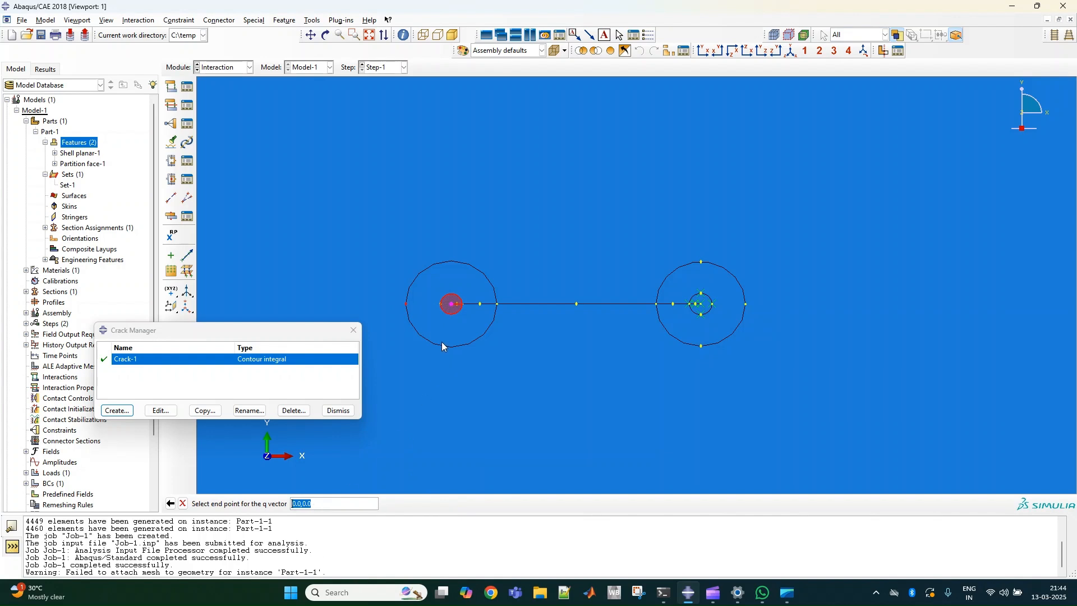
pyautogui.click(452, 305)
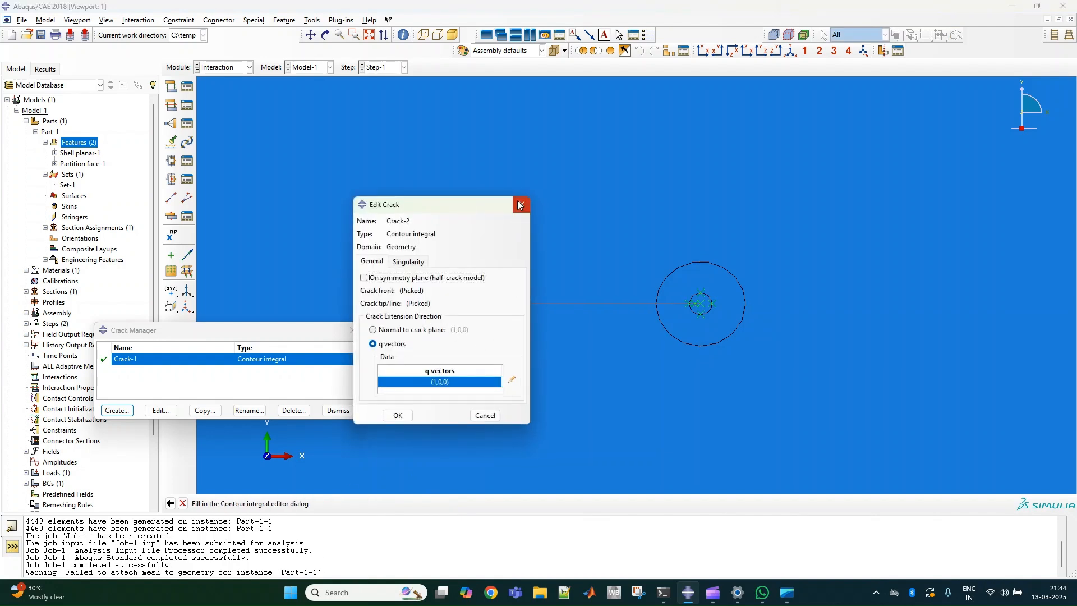
pyautogui.click(511, 379)
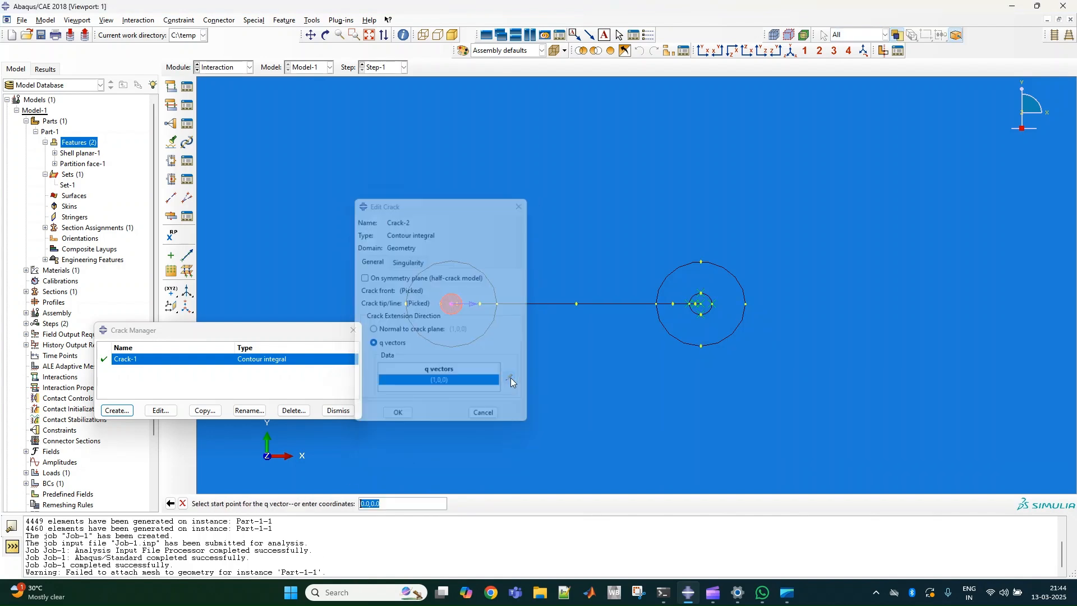
pyautogui.click(452, 304)
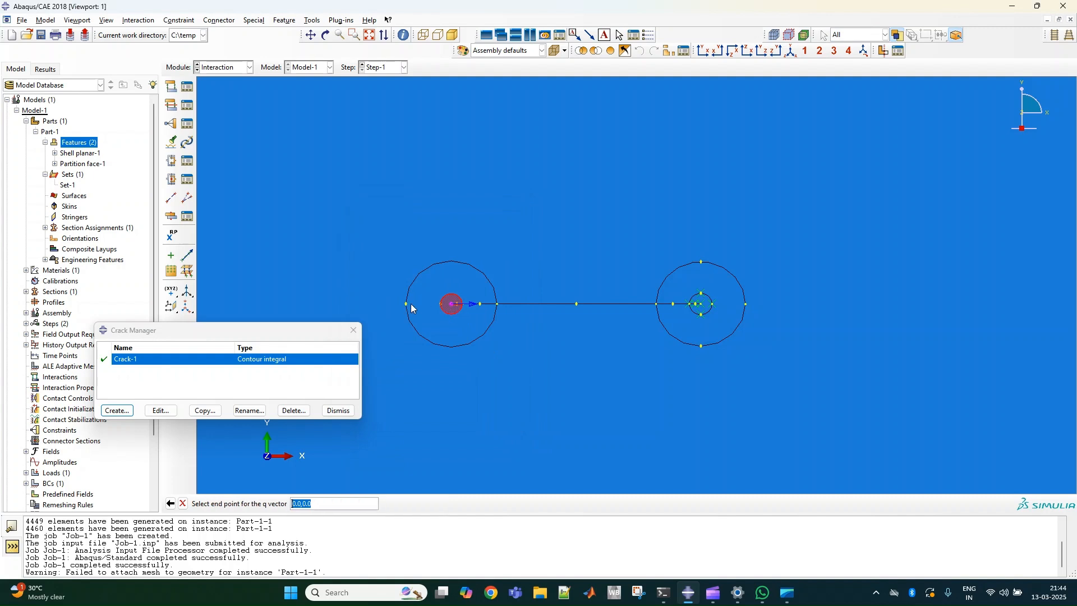
pyautogui.click(406, 304)
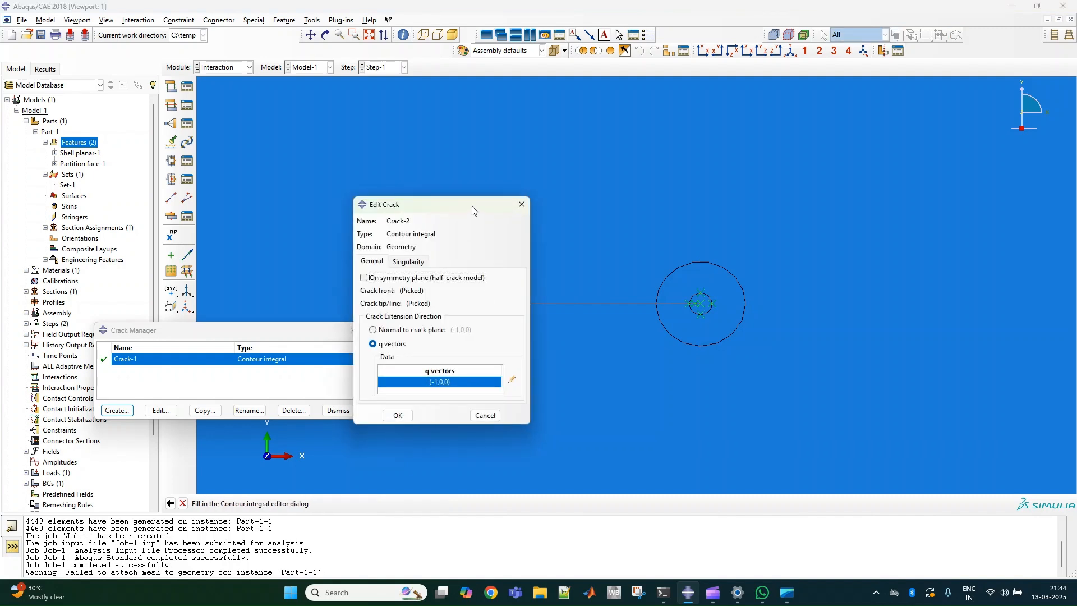
# Set Crack-2's midside node parameter to 0.25 with collapsed element side, single node, and close the Crack Manager.
pyautogui.moveTo(474, 209); pyautogui.dragTo(662, 210)
pyautogui.click(598, 263)
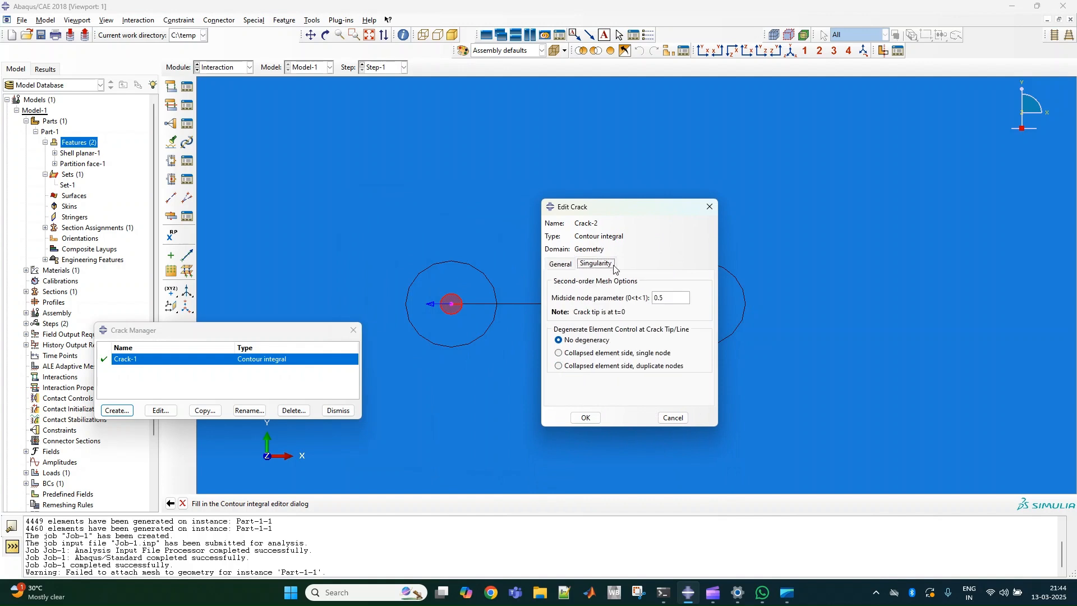
pyautogui.press('Tab')
pyautogui.write('0.25')
pyautogui.click(589, 353)
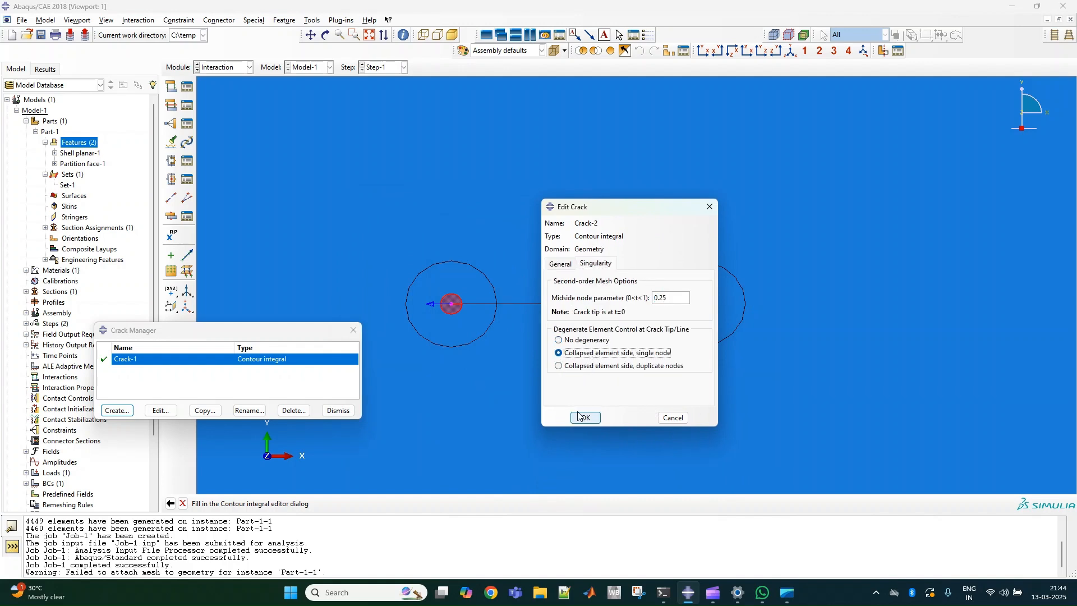
pyautogui.click(585, 417)
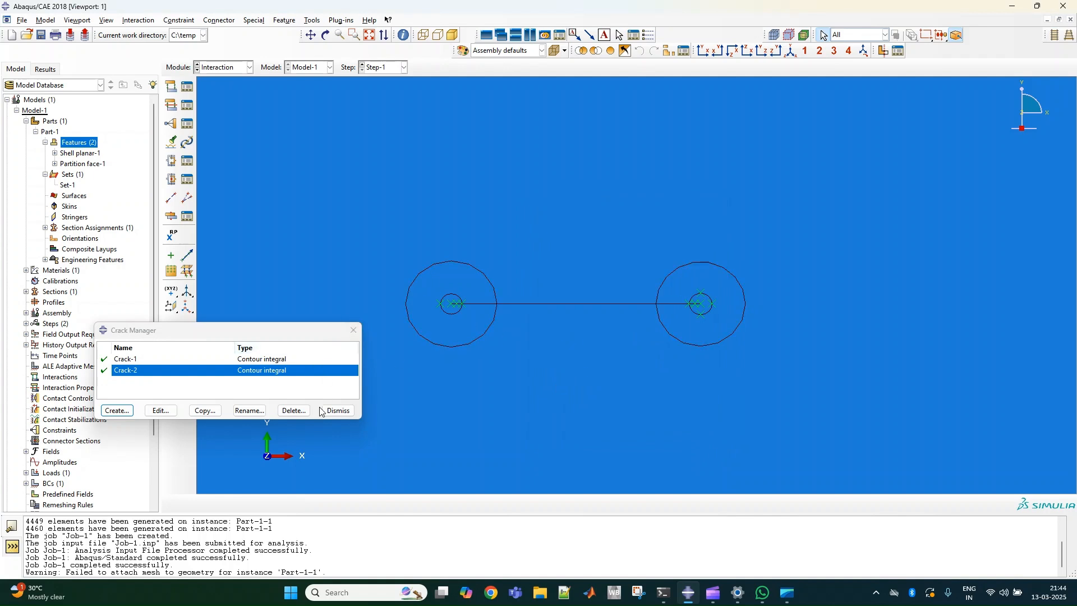
pyautogui.click(338, 410)
# Switch to the Mesh module for the cracked plate assembly.
pyautogui.scroll(2, 582, 403)
pyautogui.scroll(-5, 610, 412)
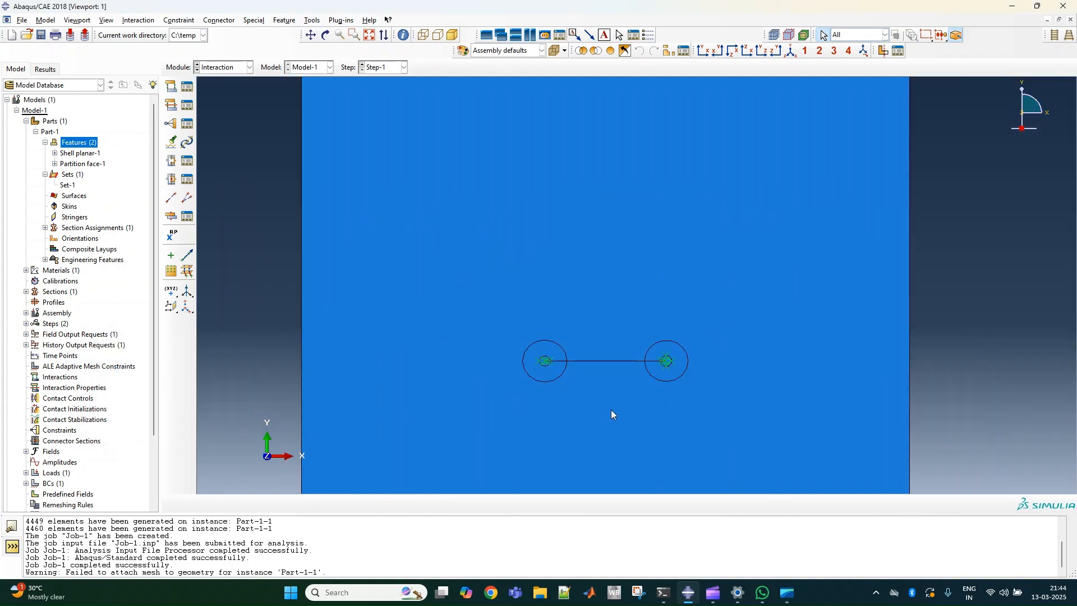
pyautogui.scroll(-4, 612, 414)
pyautogui.click(227, 67)
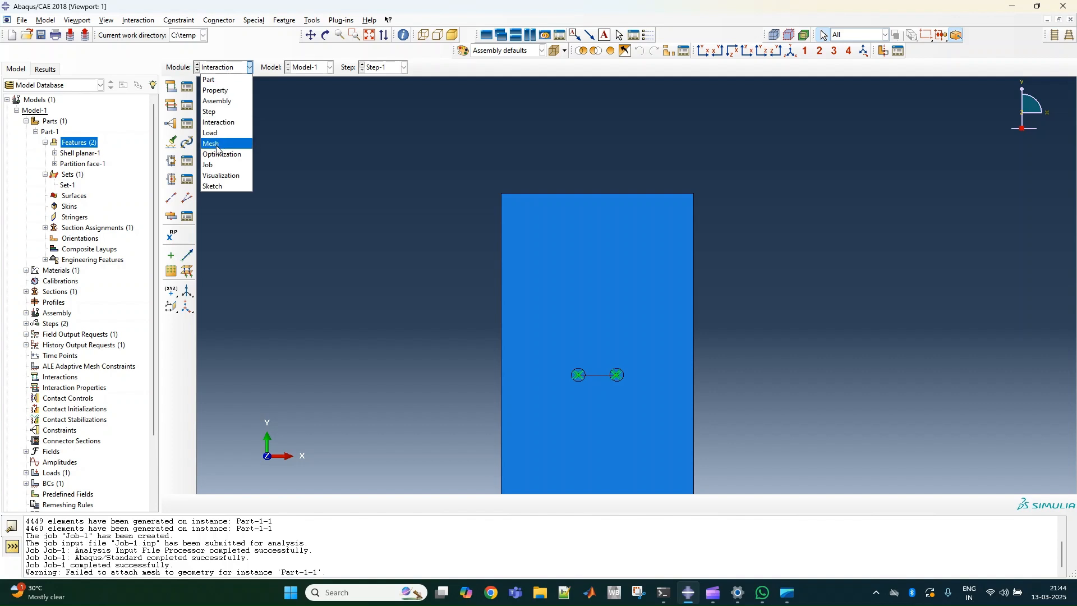
pyautogui.click(214, 143)
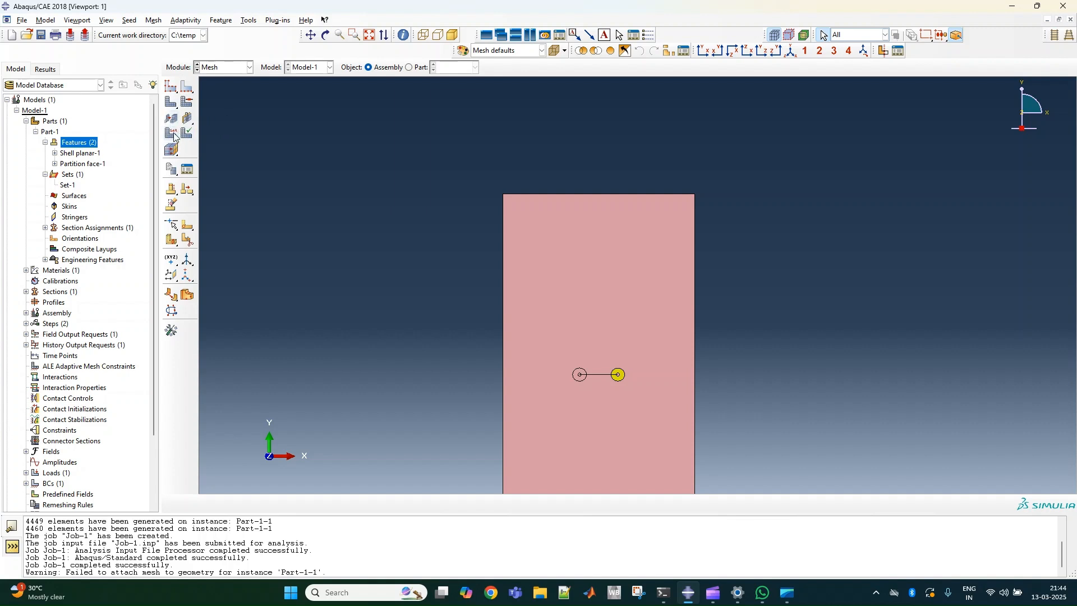
pyautogui.click(171, 150)
pyautogui.scroll(2, 558, 331)
pyautogui.scroll(-2, 494, 281)
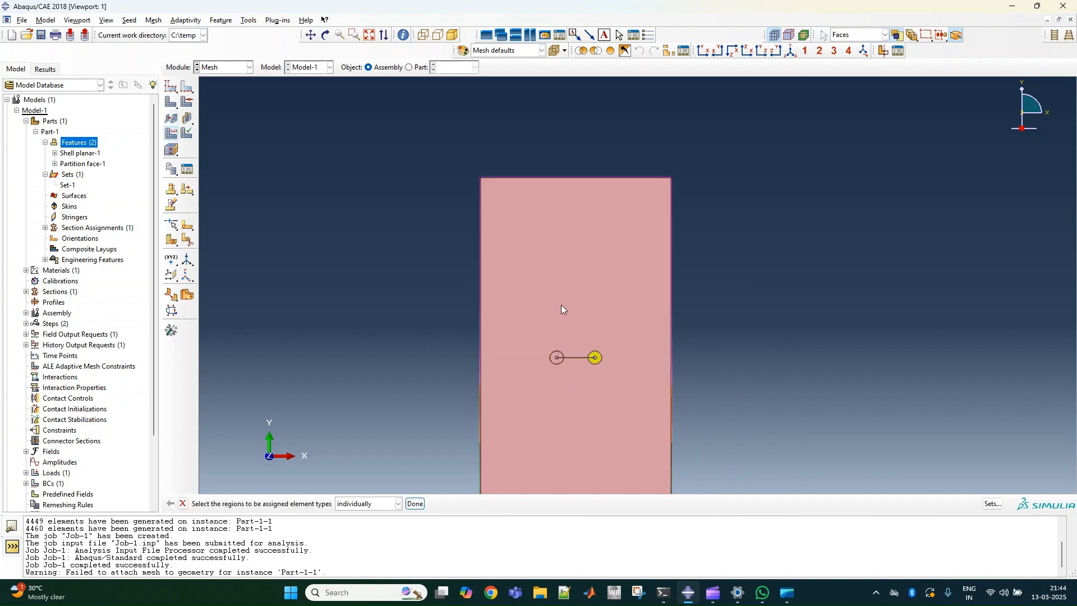
pyautogui.click(564, 314)
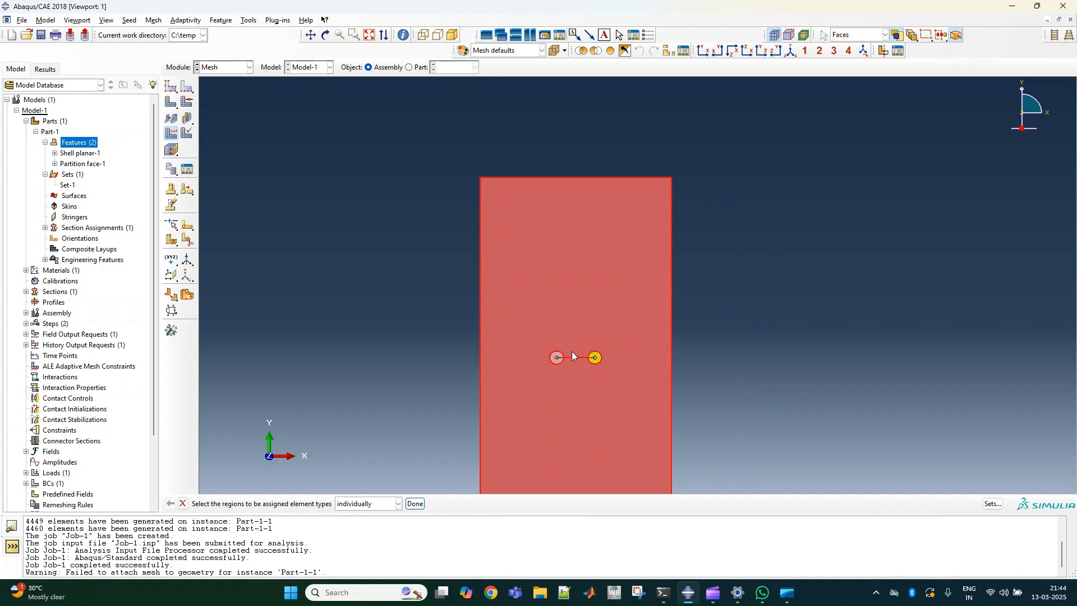
pyautogui.scroll(5, 570, 351)
pyautogui.scroll(3, 568, 336)
pyautogui.keyDown('shift'); pyautogui.click(474, 316); pyautogui.keyUp('shift')
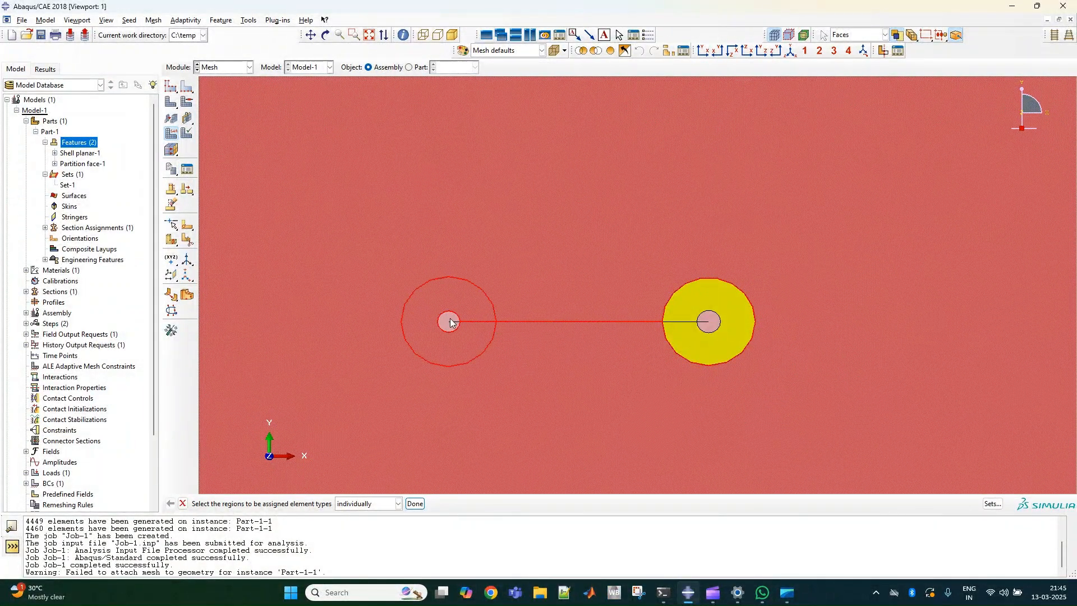
pyautogui.keyDown('shift'); pyautogui.click(448, 320); pyautogui.keyUp('shift')
pyautogui.keyDown('shift'); pyautogui.click(715, 299); pyautogui.keyUp('shift')
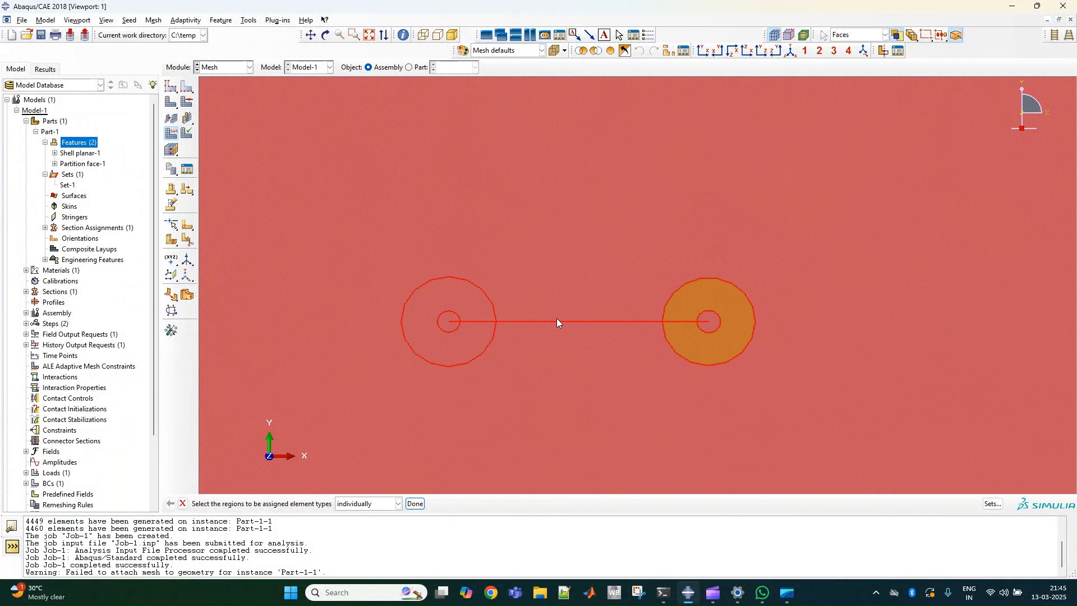
pyautogui.click(415, 503)
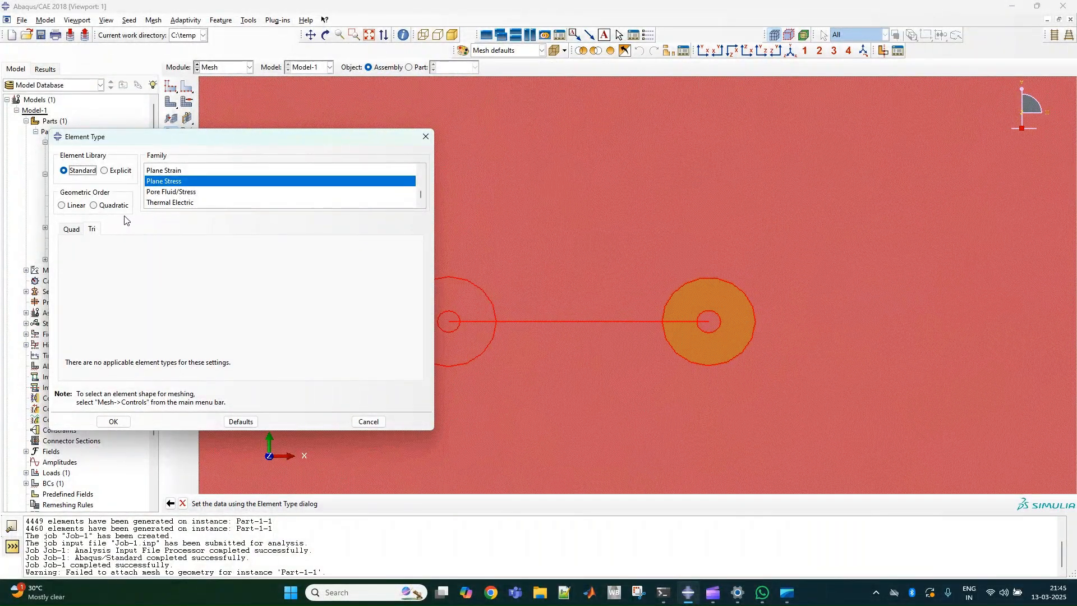
pyautogui.click(93, 205)
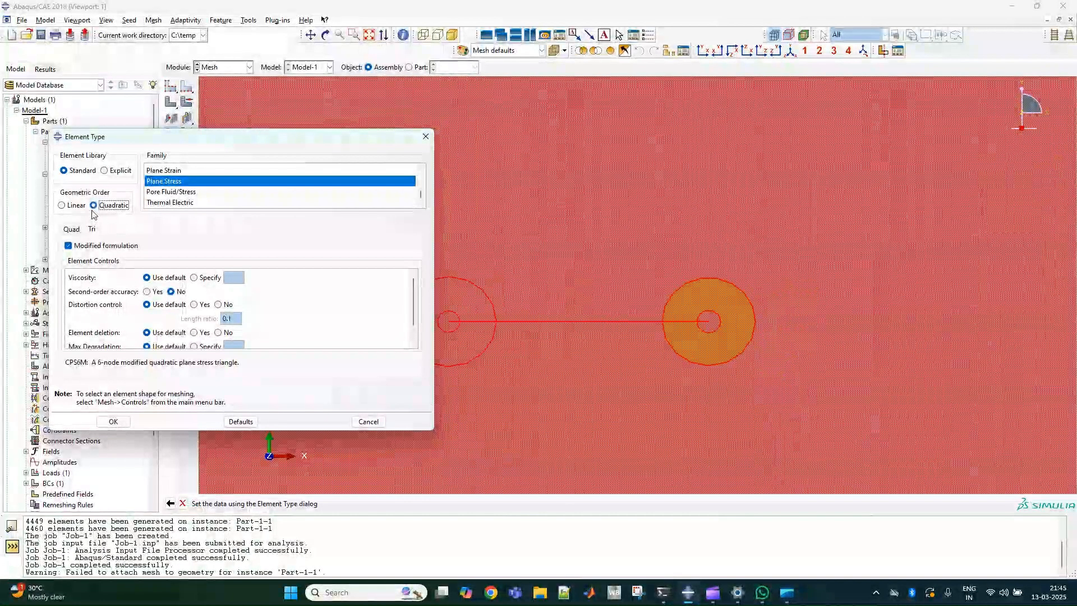
pyautogui.click(426, 137)
# Assign quad-dominated, swept mesh controls to the inner circles and surrounding rings at both crack tips.
pyautogui.click(188, 103)
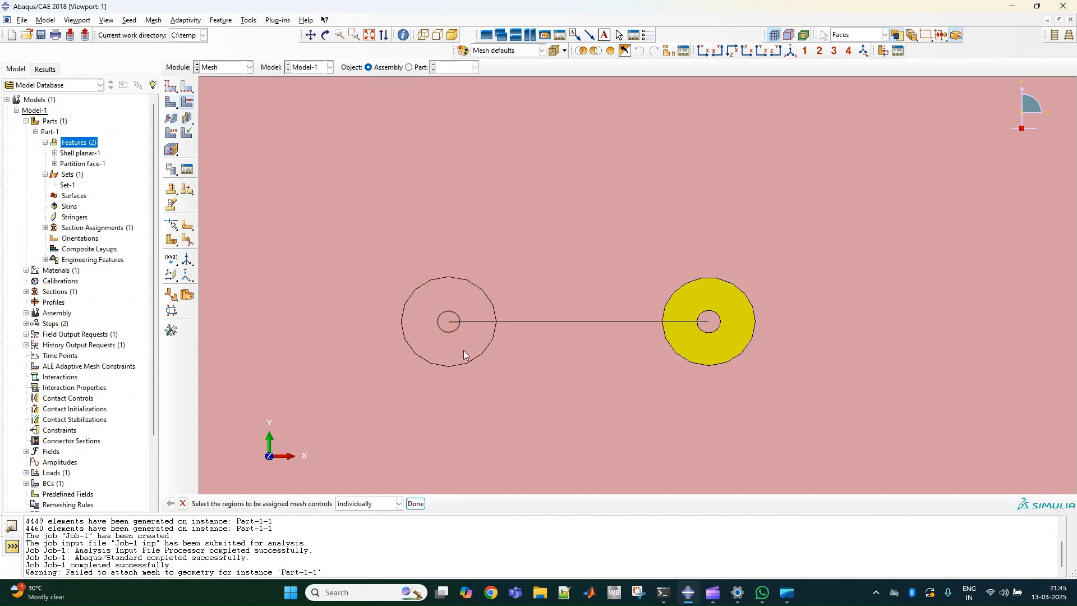
pyautogui.click(453, 322)
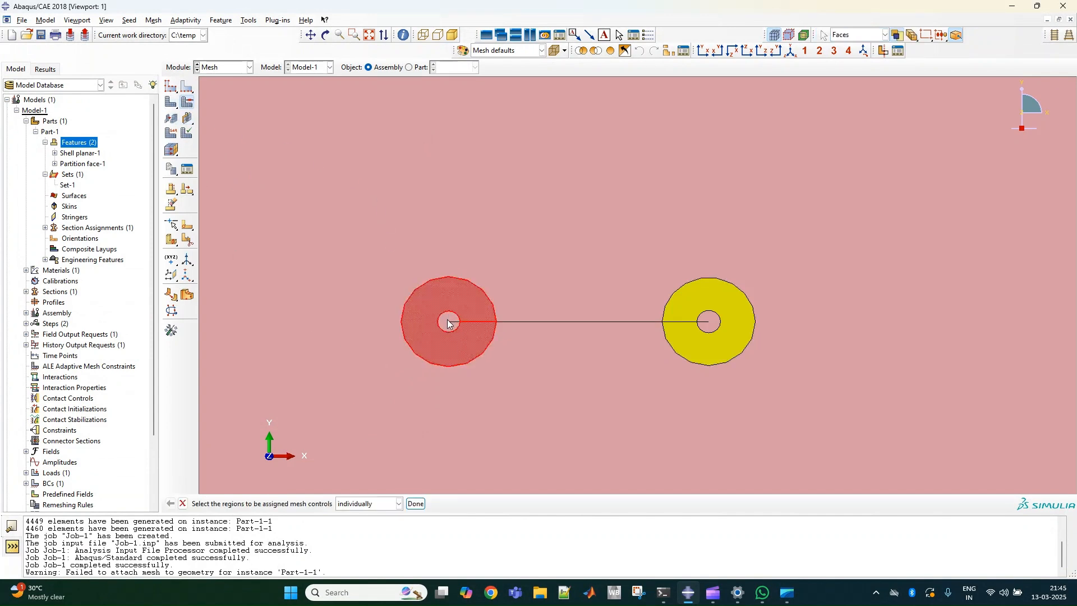
pyautogui.keyDown('shift'); pyautogui.click(447, 323); pyautogui.keyUp('shift')
pyautogui.keyDown('shift'); pyautogui.click(717, 326); pyautogui.keyUp('shift')
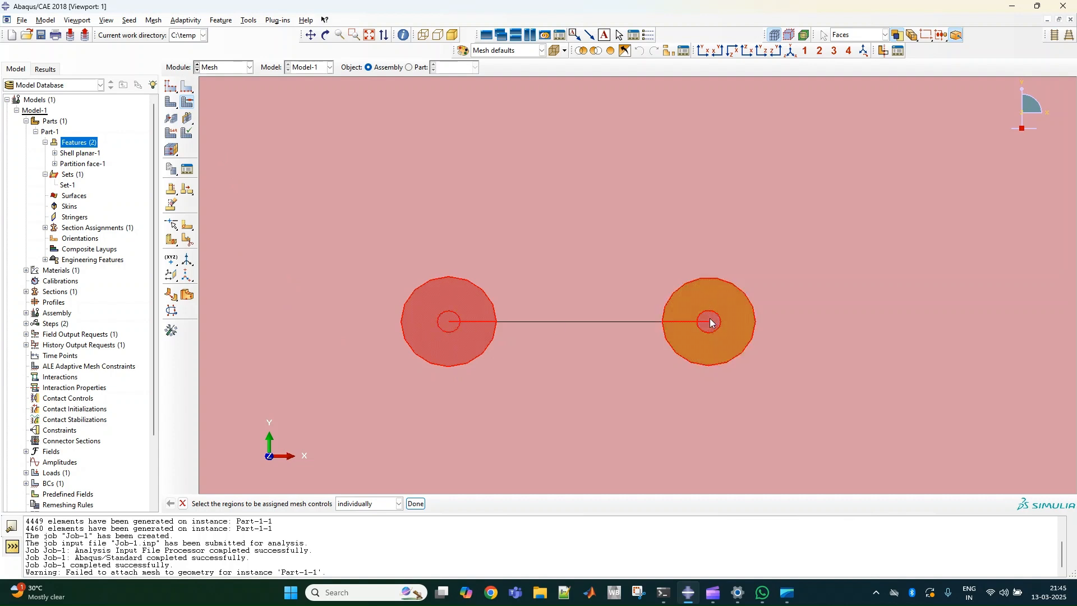
pyautogui.keyDown('shift'); pyautogui.click(708, 320); pyautogui.keyUp('shift')
pyautogui.click(416, 503)
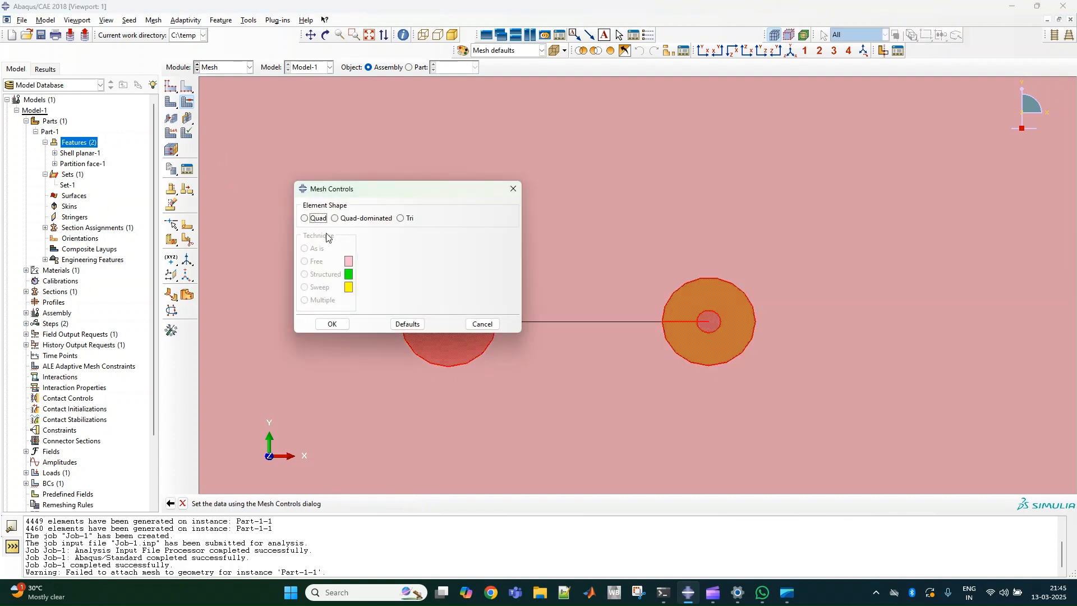
pyautogui.click(336, 218)
pyautogui.click(305, 287)
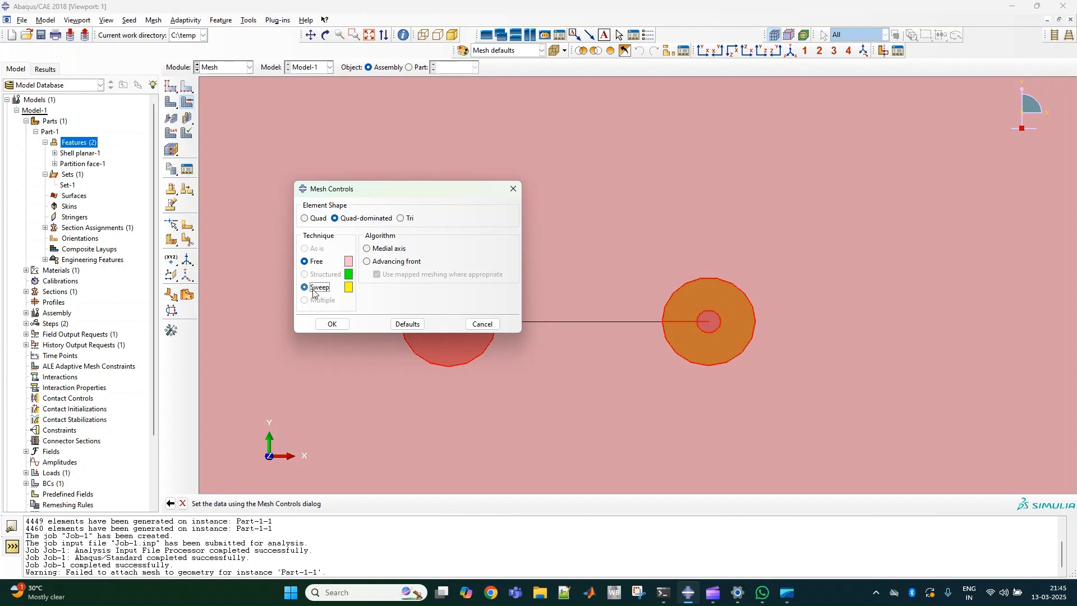
pyautogui.click(332, 323)
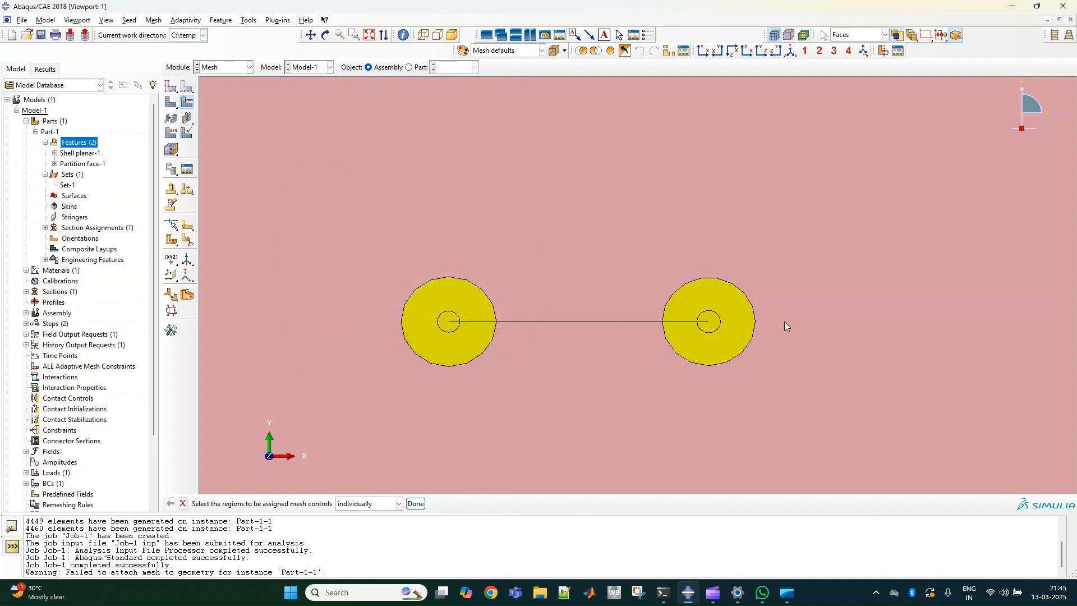
pyautogui.scroll(-5, 673, 379)
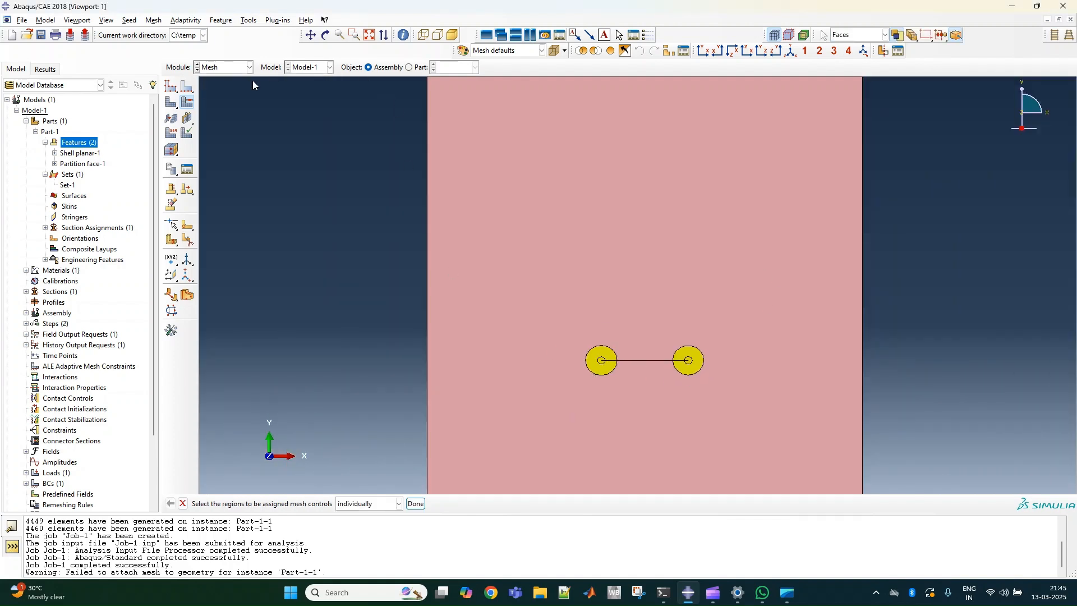
pyautogui.click(171, 132)
pyautogui.click(594, 314)
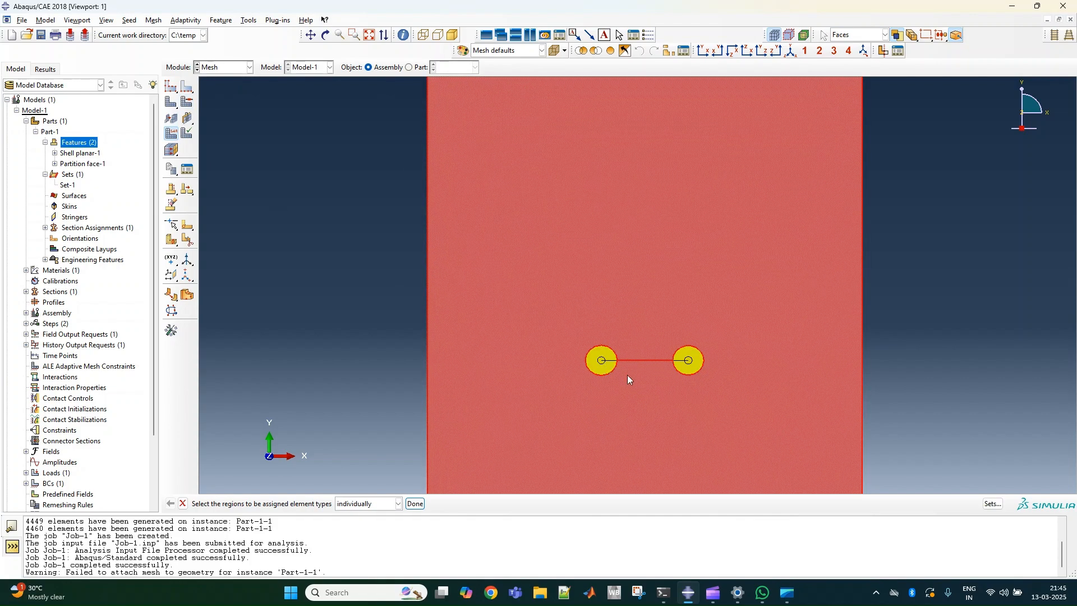
pyautogui.scroll(5, 627, 375)
pyautogui.keyDown('shift'); pyautogui.click(546, 315); pyautogui.keyUp('shift')
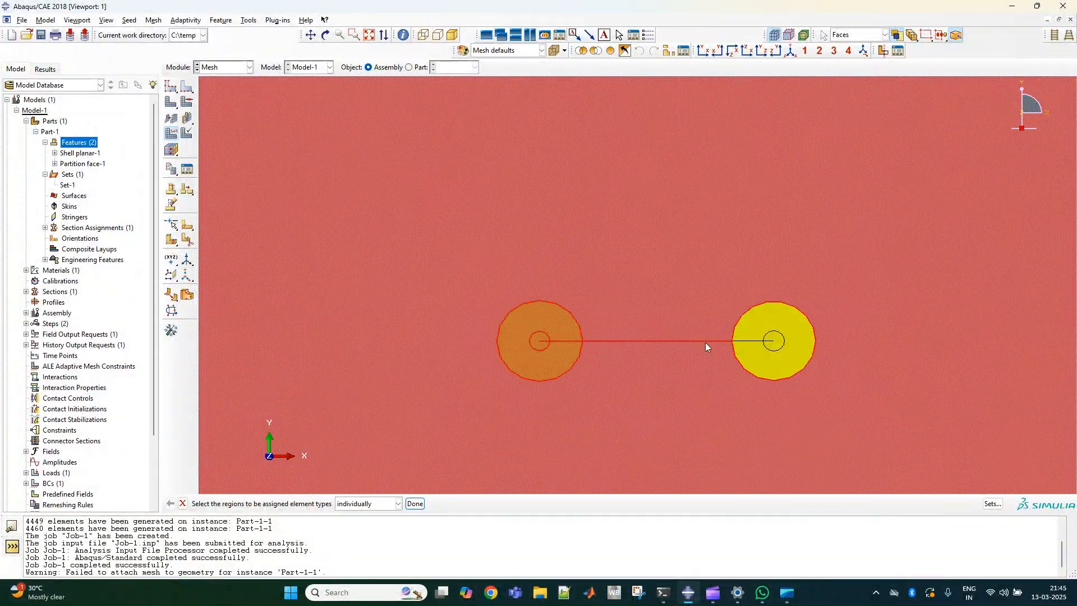
pyautogui.keyDown('shift'); pyautogui.click(794, 307); pyautogui.keyUp('shift')
pyautogui.click(415, 503)
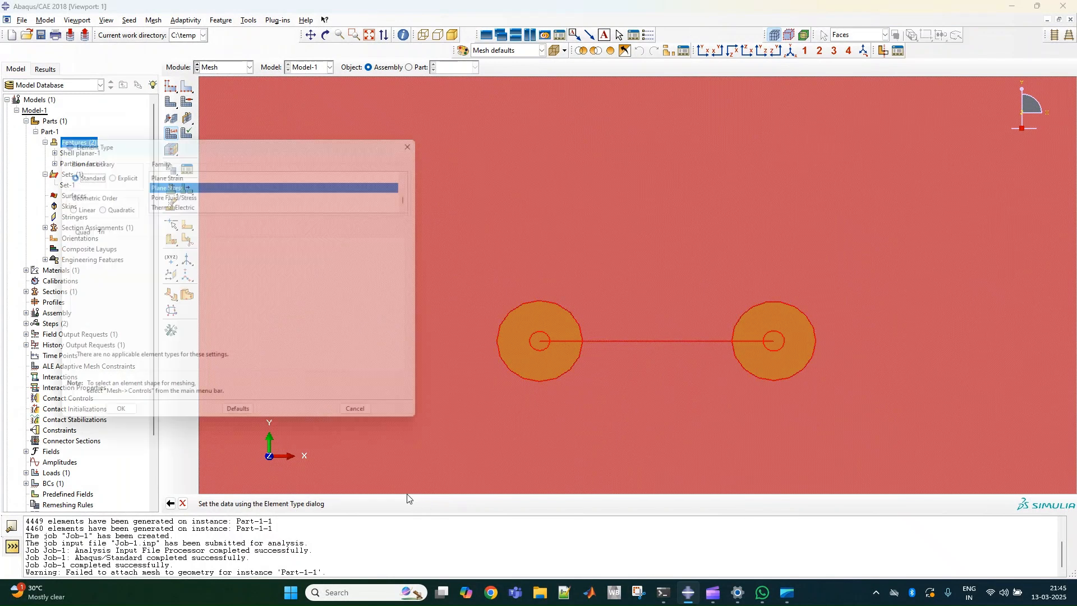
pyautogui.click(93, 204)
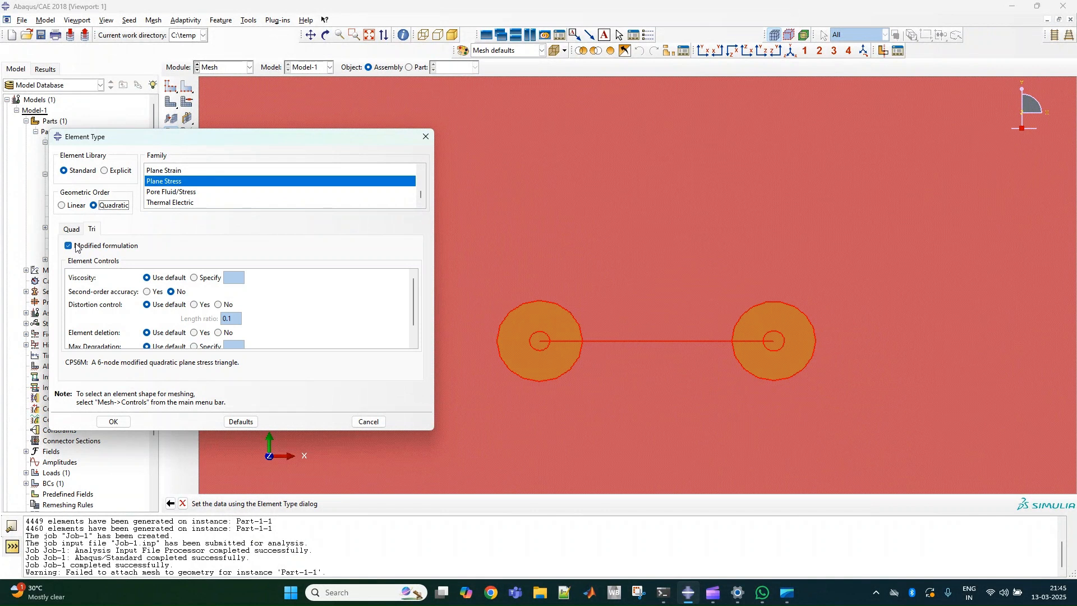
pyautogui.click(426, 137)
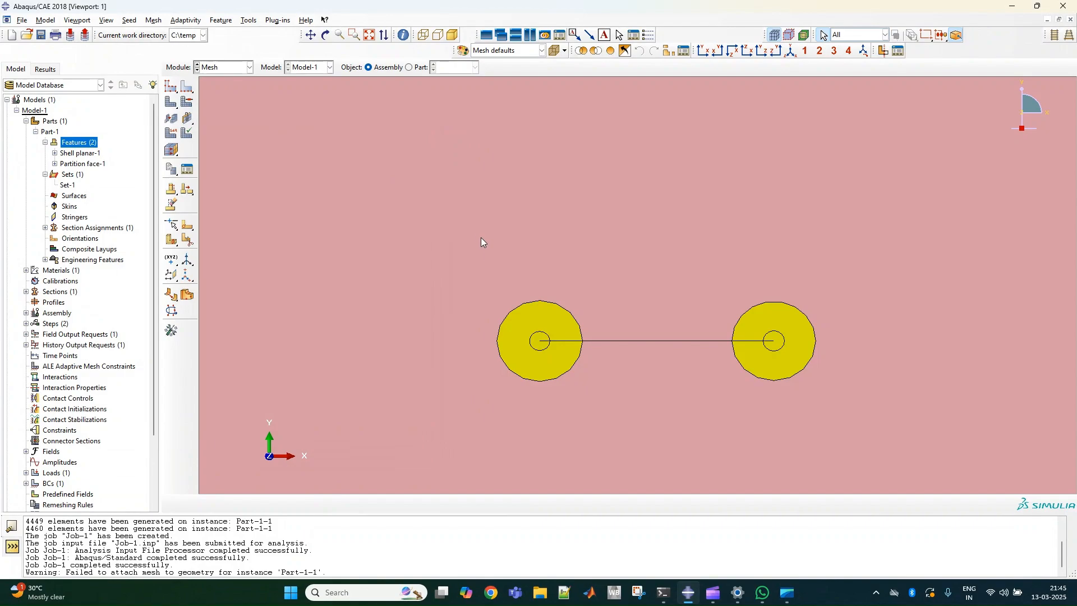
# Set the plate region outside the crack-tip circles to quad-dominated free meshing with the Medial axis algorithm.
pyautogui.click(482, 239)
pyautogui.click(186, 103)
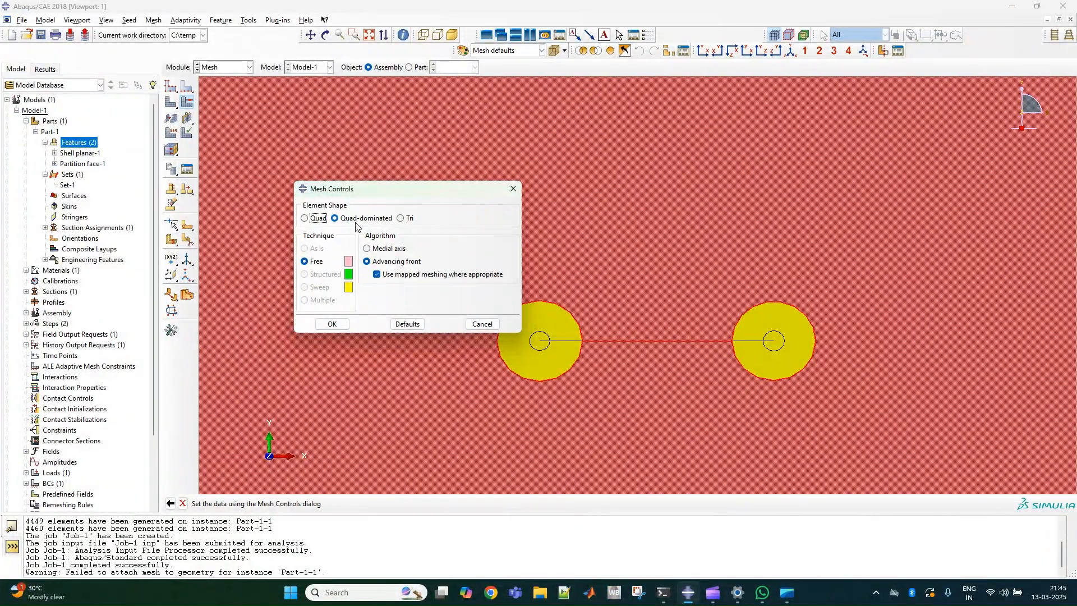
pyautogui.click(367, 248)
pyautogui.click(334, 325)
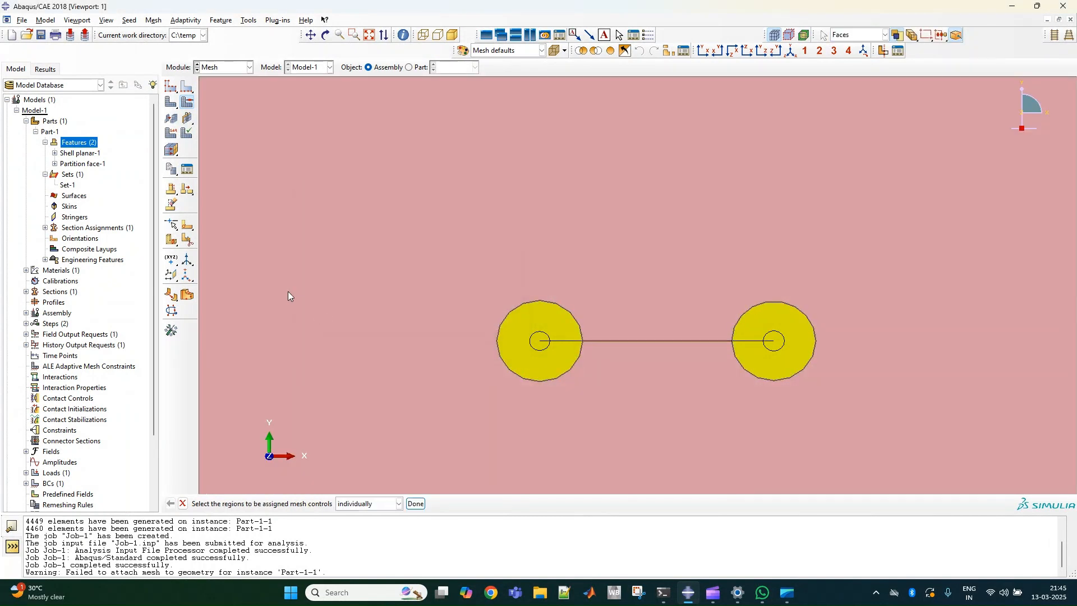
pyautogui.click(415, 503)
# Assign Standard quadratic plane stress elements, with reduced integration for quads, to the plate and both crack-tip regions.
pyautogui.click(171, 134)
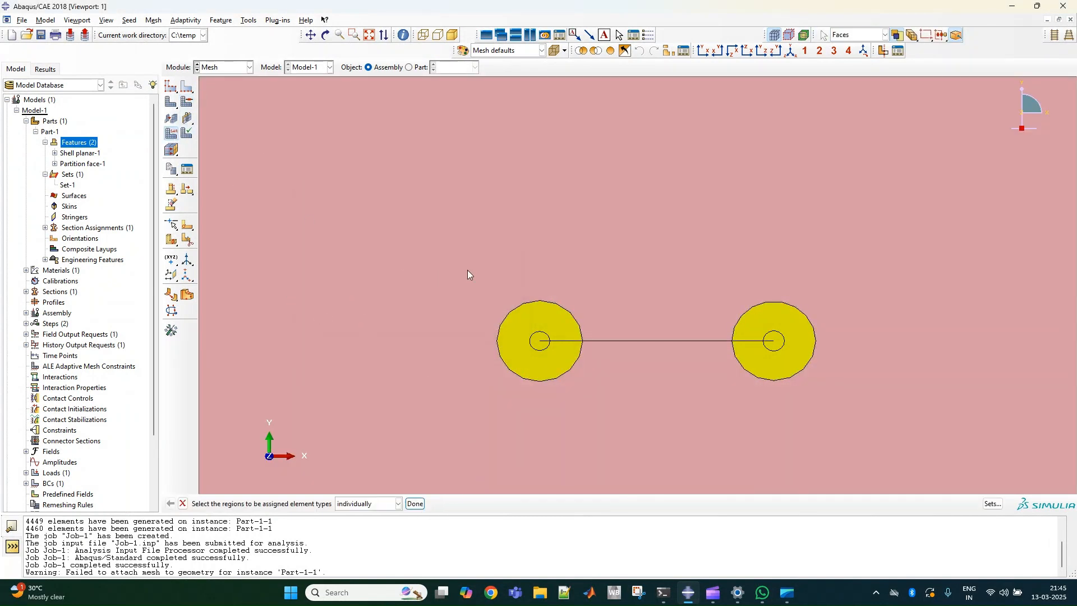
pyautogui.click(533, 328)
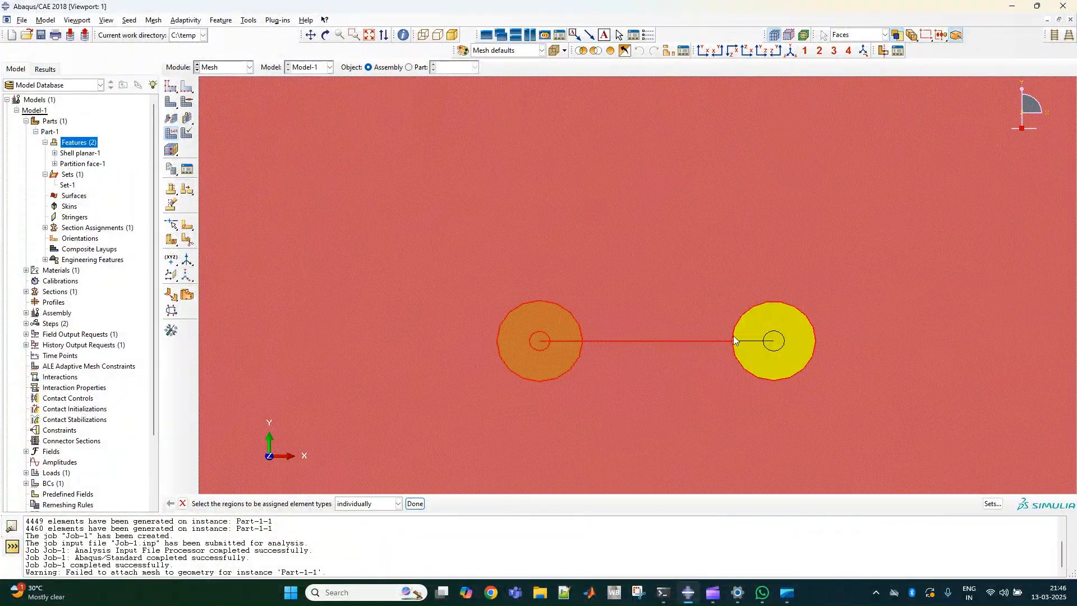
pyautogui.keyDown('shift'); pyautogui.click(762, 321); pyautogui.keyUp('shift')
pyautogui.click(415, 503)
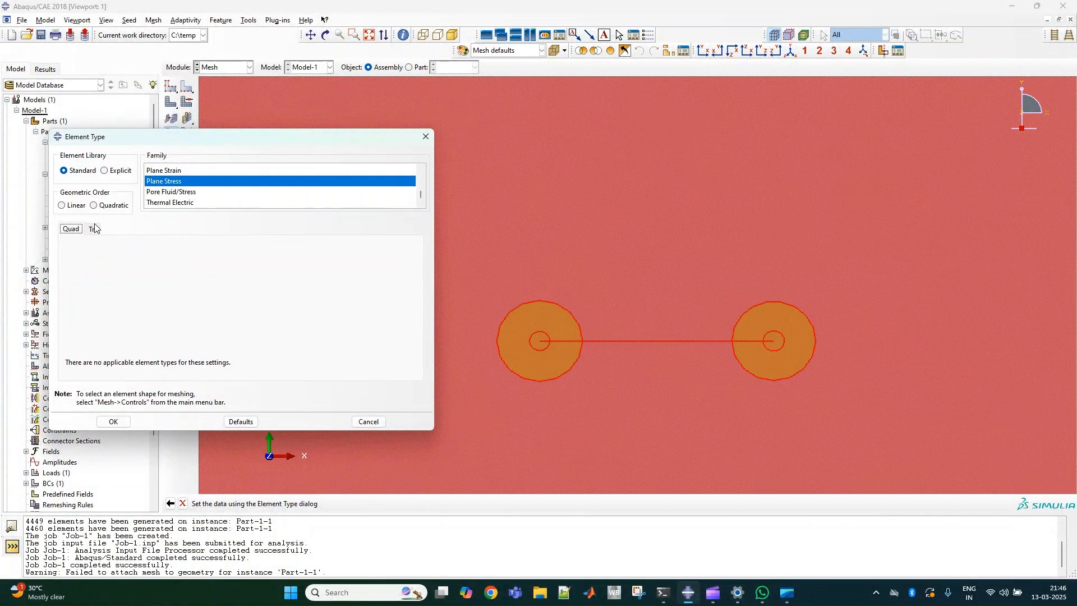
pyautogui.click(96, 205)
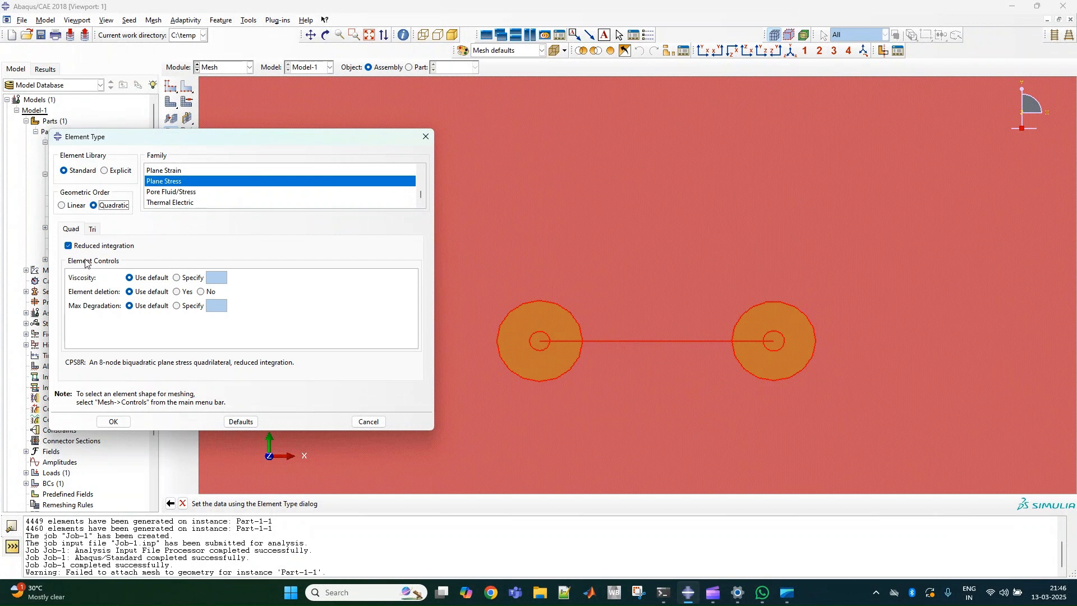
pyautogui.click(94, 229)
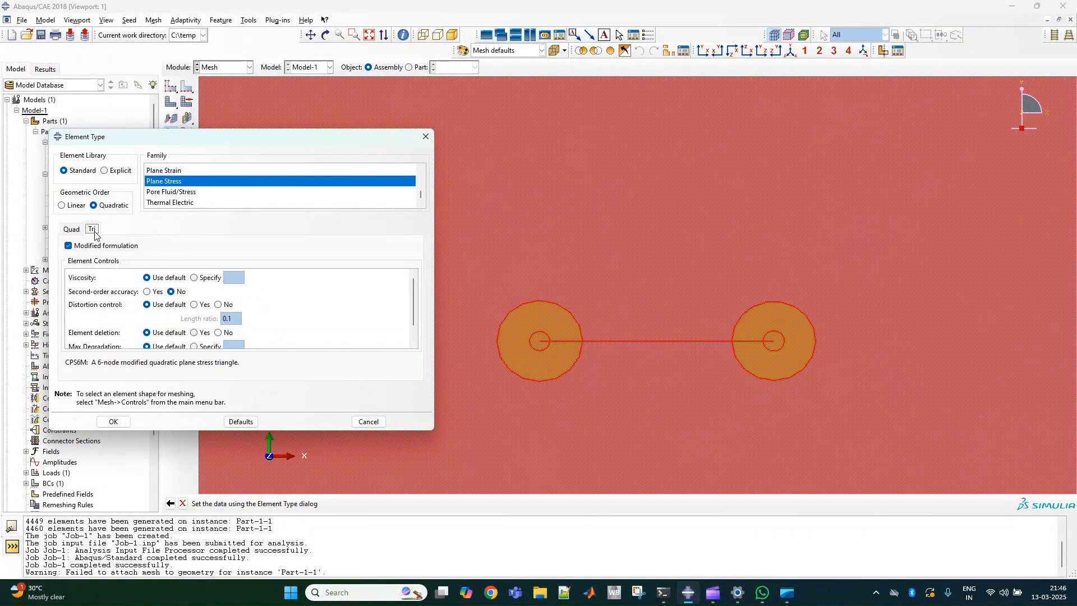
pyautogui.click(75, 247)
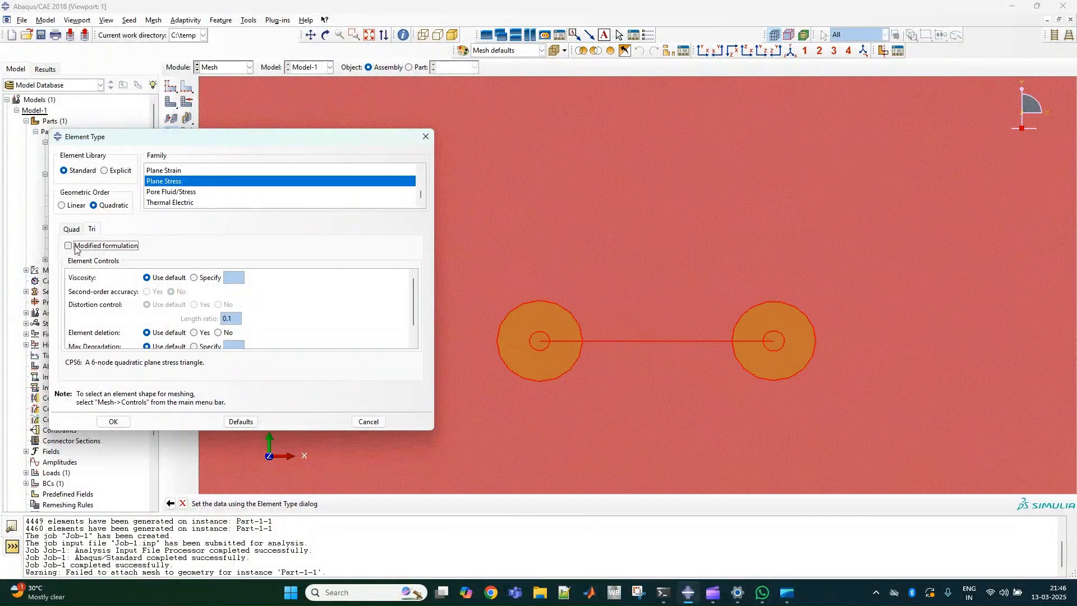
pyautogui.click(77, 249)
pyautogui.click(72, 232)
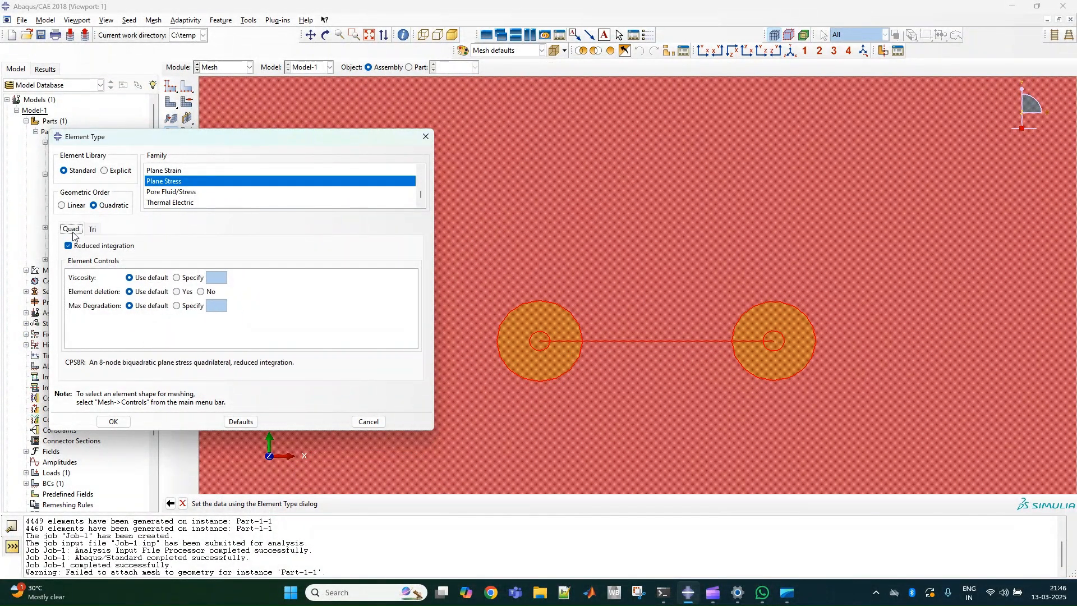
pyautogui.click(126, 423)
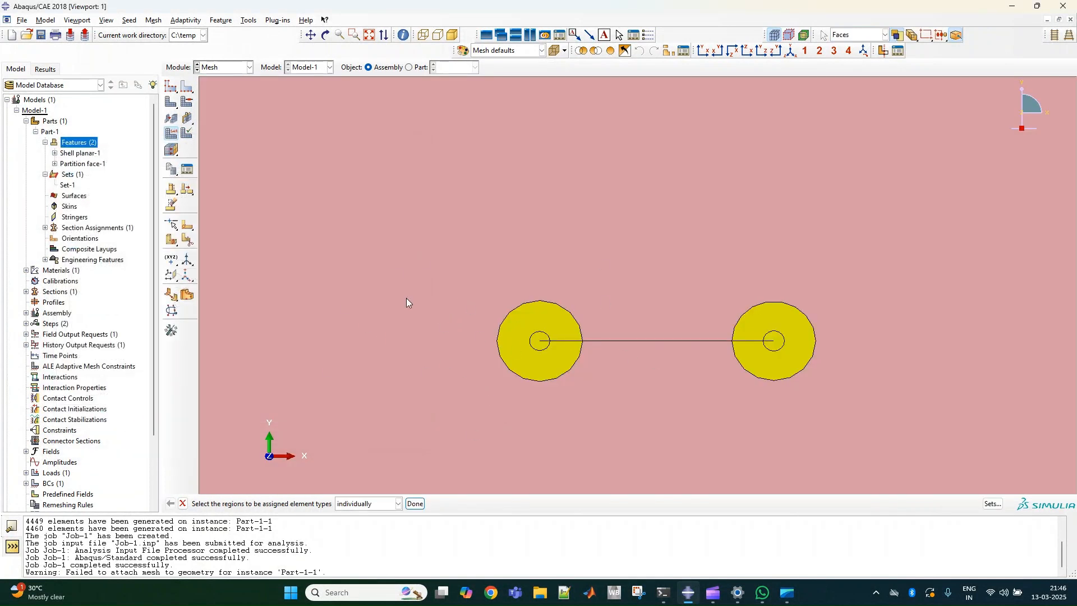
pyautogui.click(415, 504)
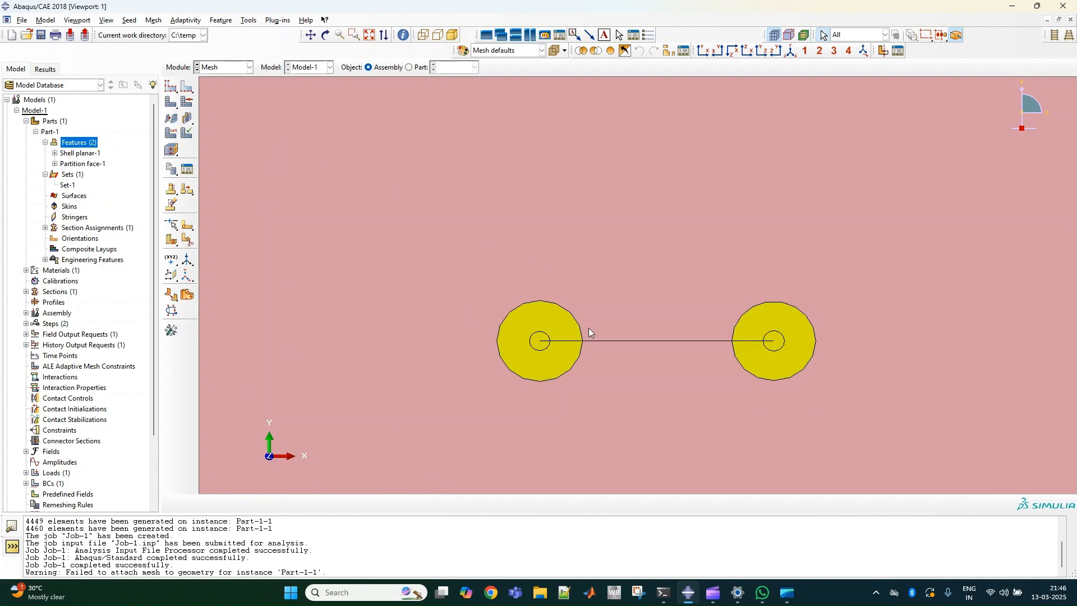
# Try to submit Job-1 for analysis from the Job module.
pyautogui.click(230, 72)
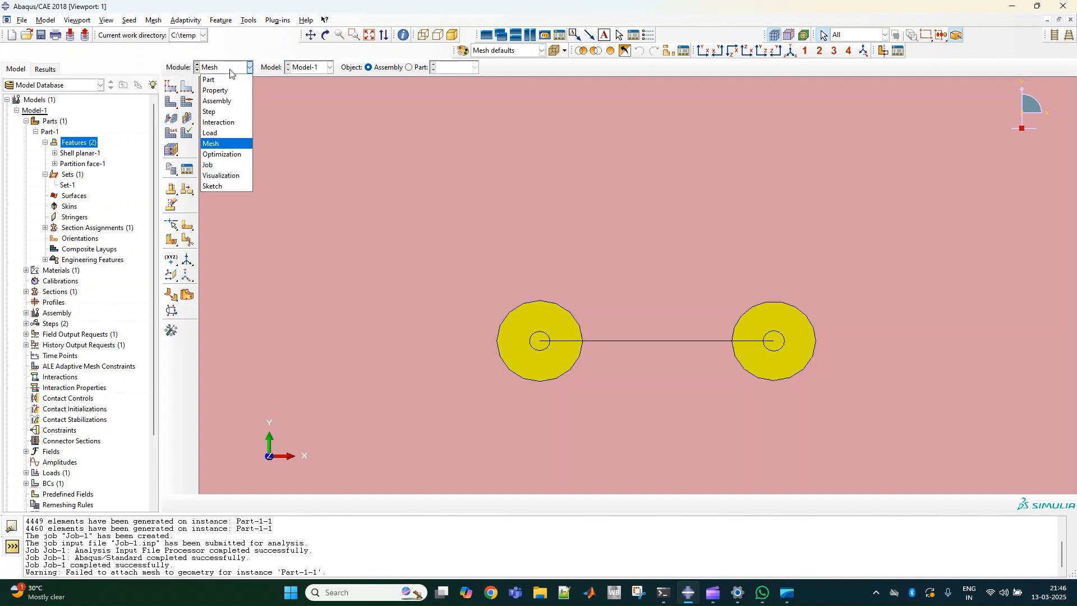
pyautogui.click(221, 164)
pyautogui.click(625, 280)
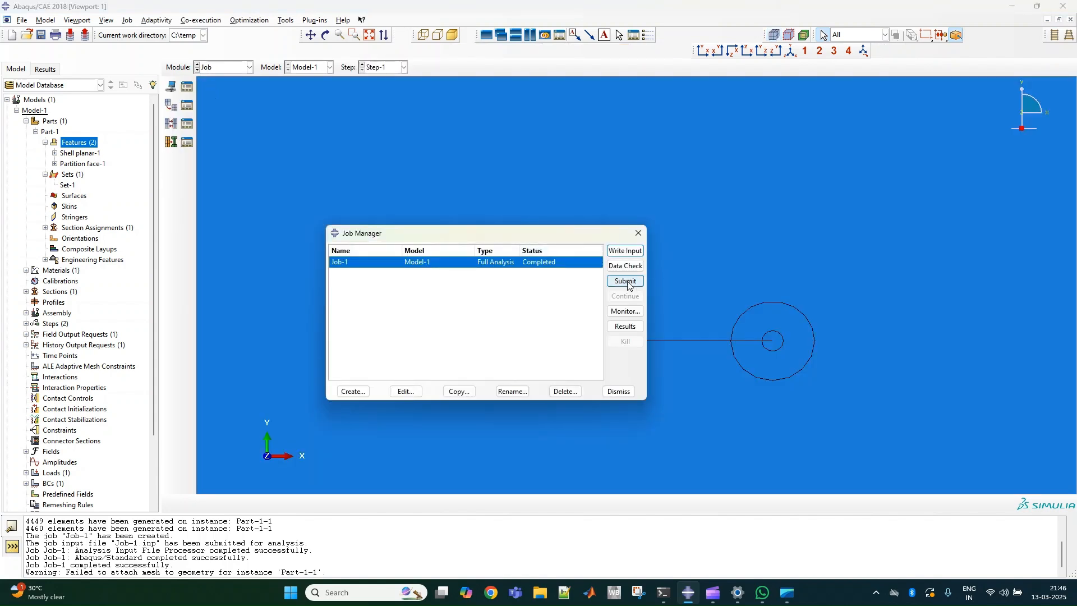
pyautogui.click(34, 153)
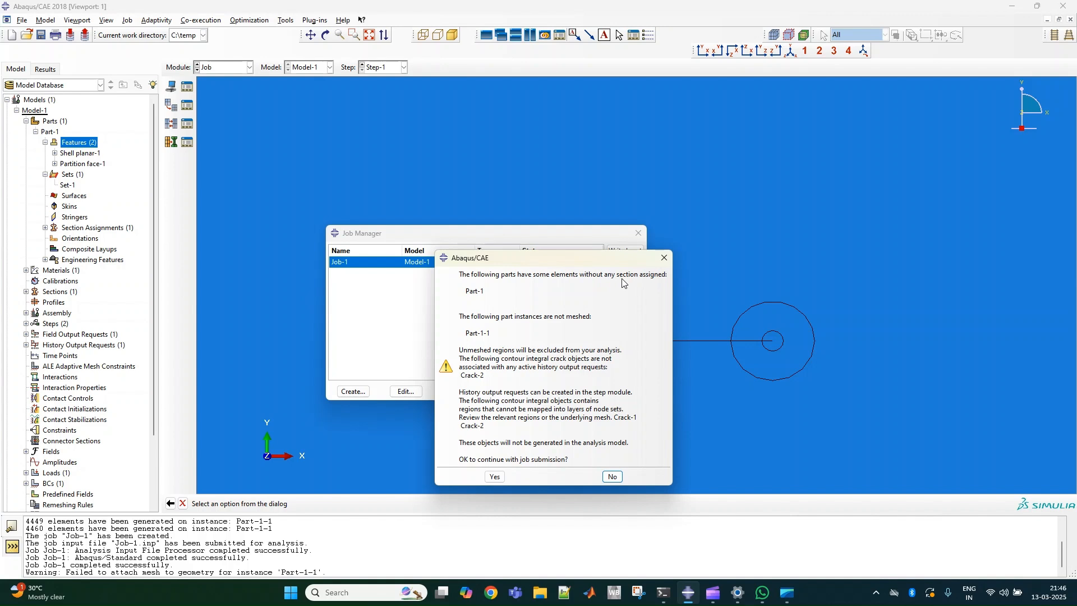
pyautogui.click(664, 257)
pyautogui.click(639, 233)
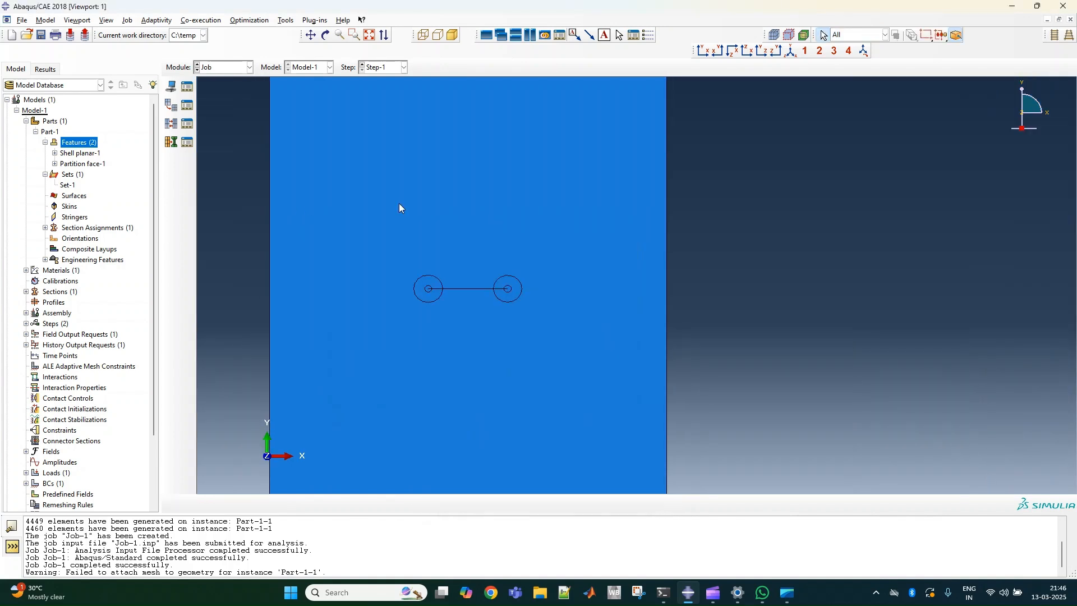
# Switch to the Property module for the cracked plate model.
pyautogui.click(228, 68)
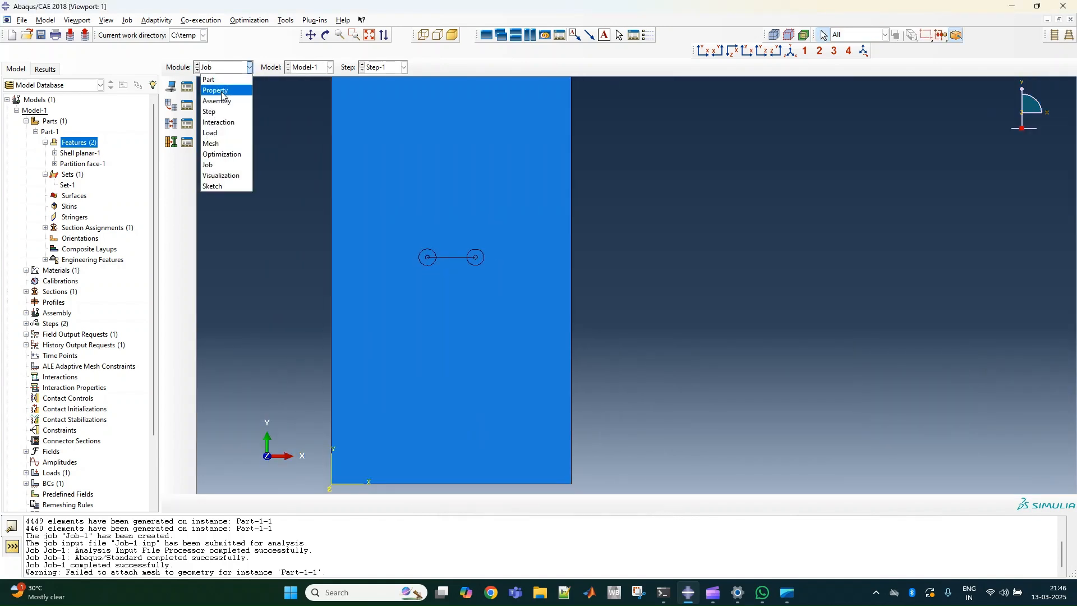
pyautogui.click(219, 90)
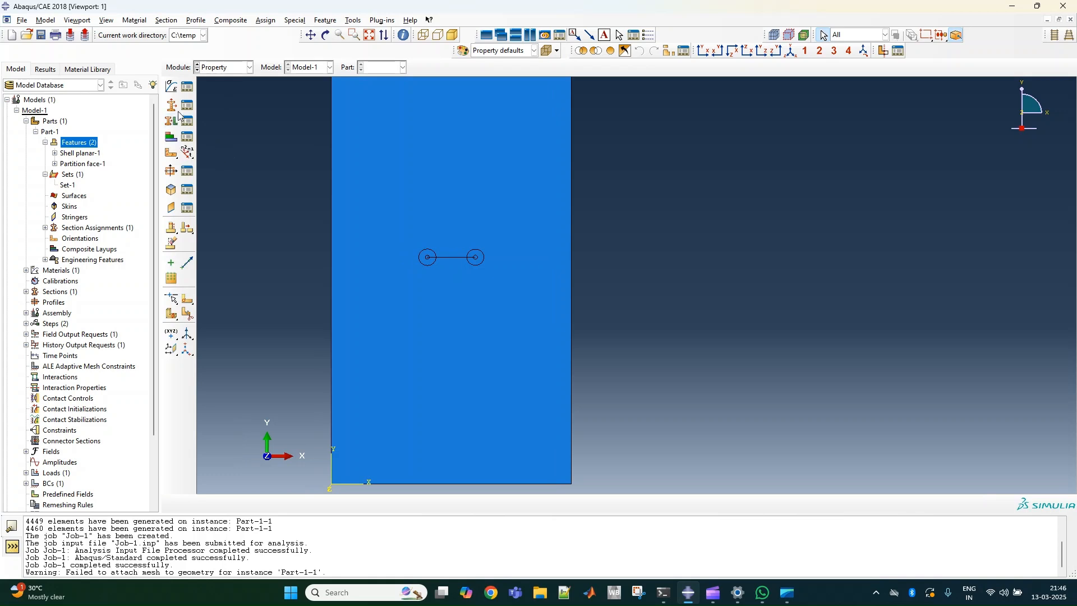
# Display Part-1 in the Property module viewport for section assignment.
pyautogui.click(170, 124)
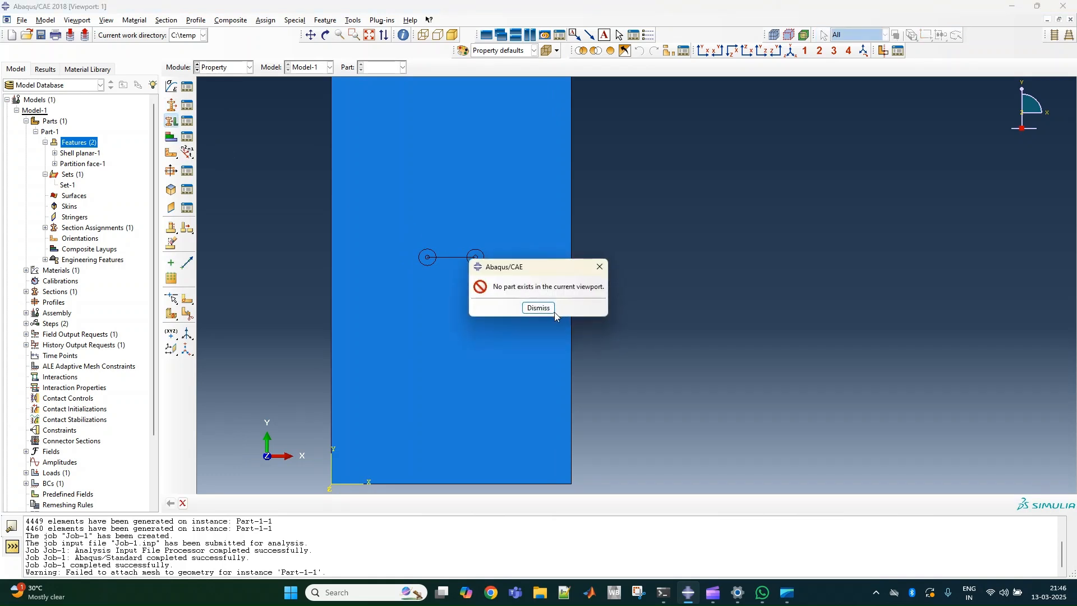
pyautogui.click(600, 267)
pyautogui.scroll(-3, 332, 188)
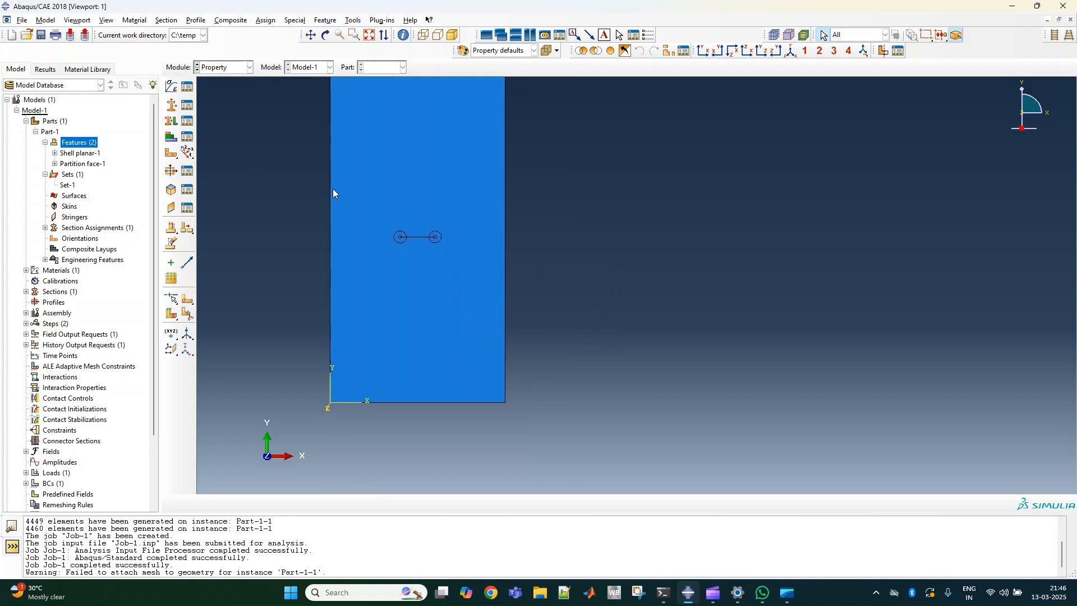
pyautogui.scroll(-1, 546, 264)
pyautogui.click(381, 68)
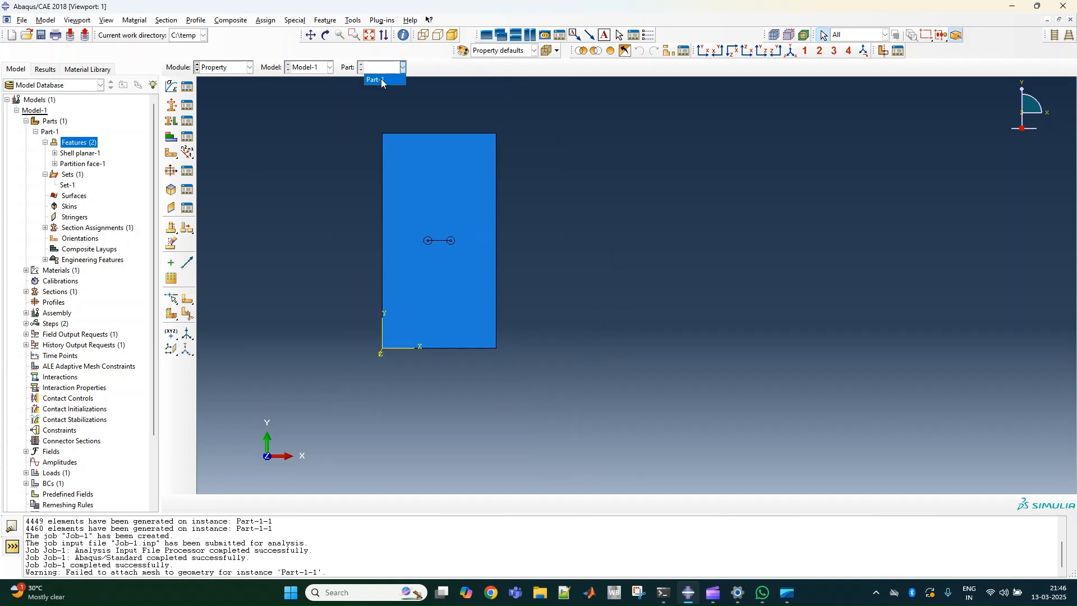
pyautogui.click(382, 79)
# Assign Section-1 to the unassigned ring region around the left crack tip as Set-2, taking the thickness from the section.
pyautogui.scroll(6, 444, 278)
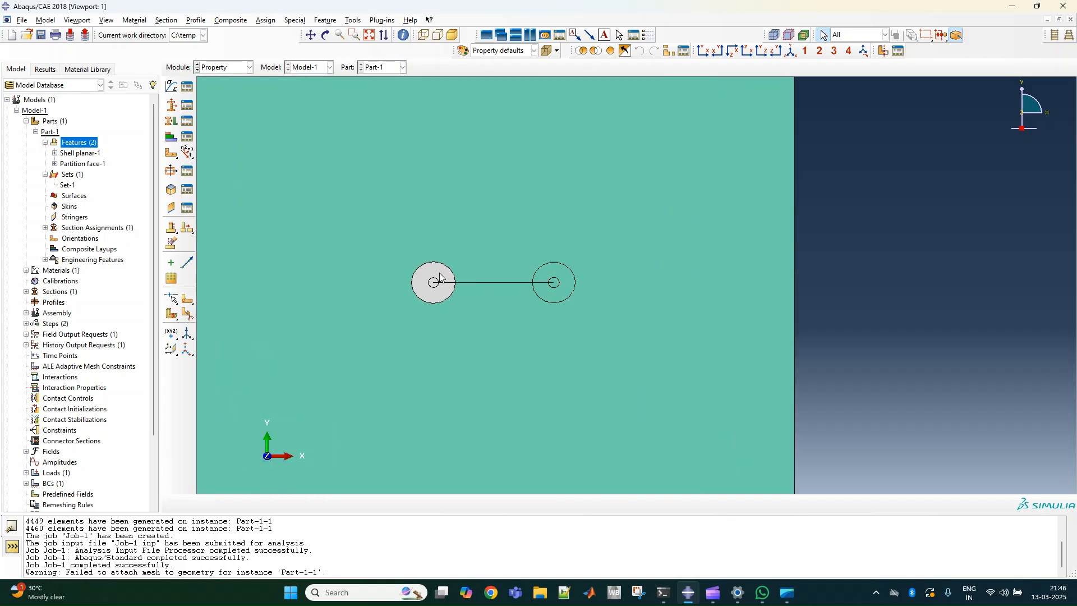
pyautogui.click(173, 120)
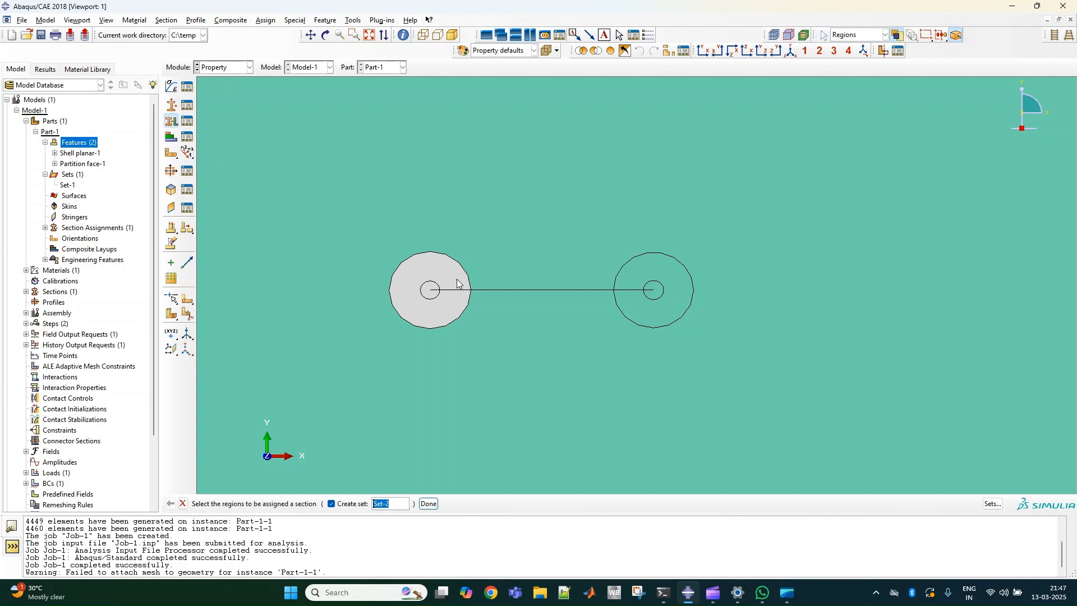
pyautogui.click(430, 283)
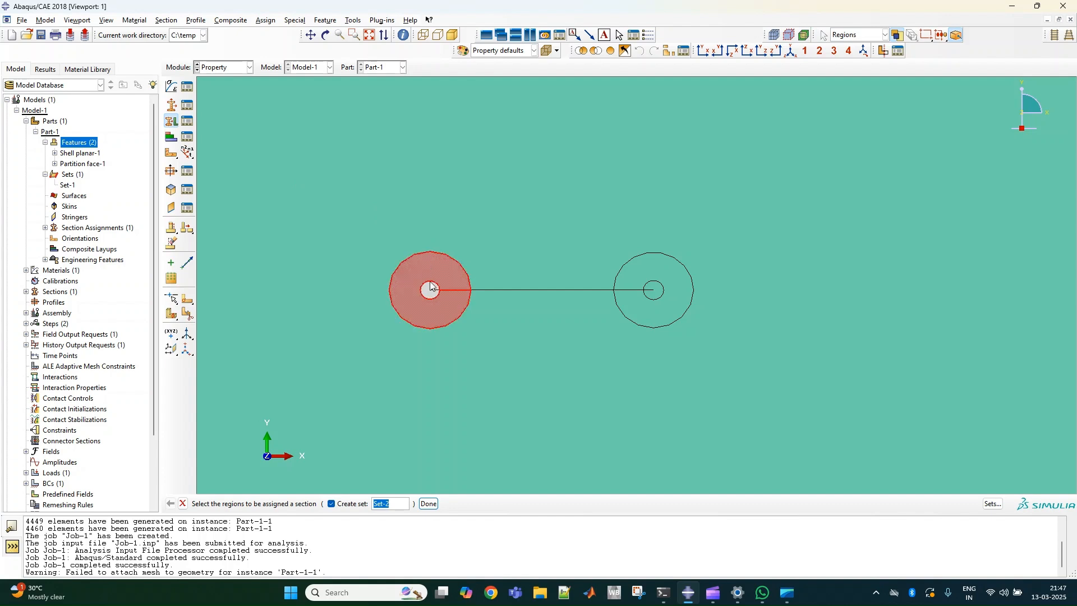
pyautogui.click(429, 503)
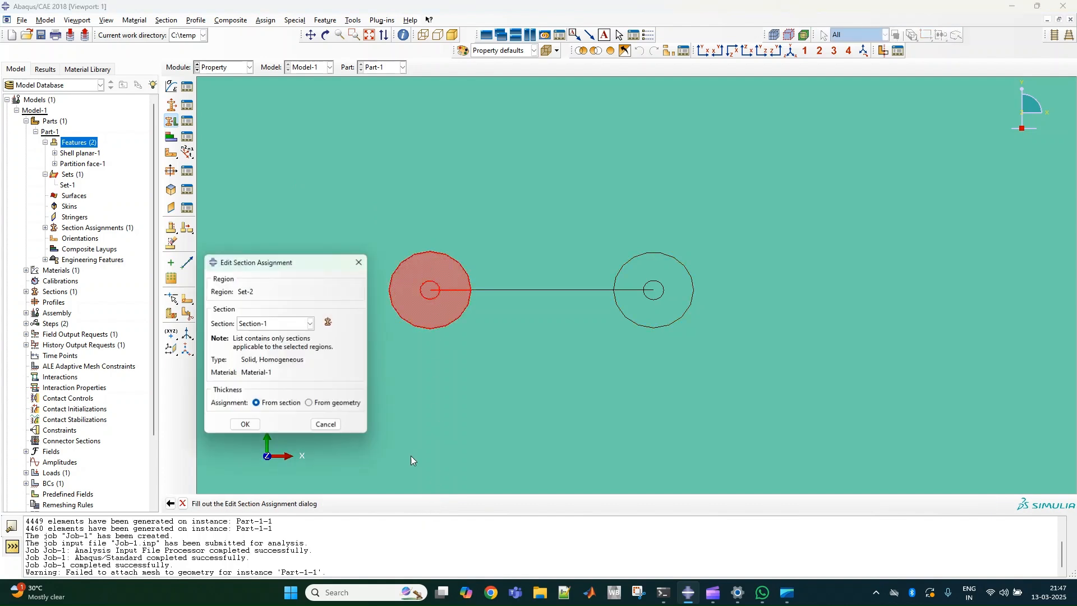
pyautogui.click(245, 424)
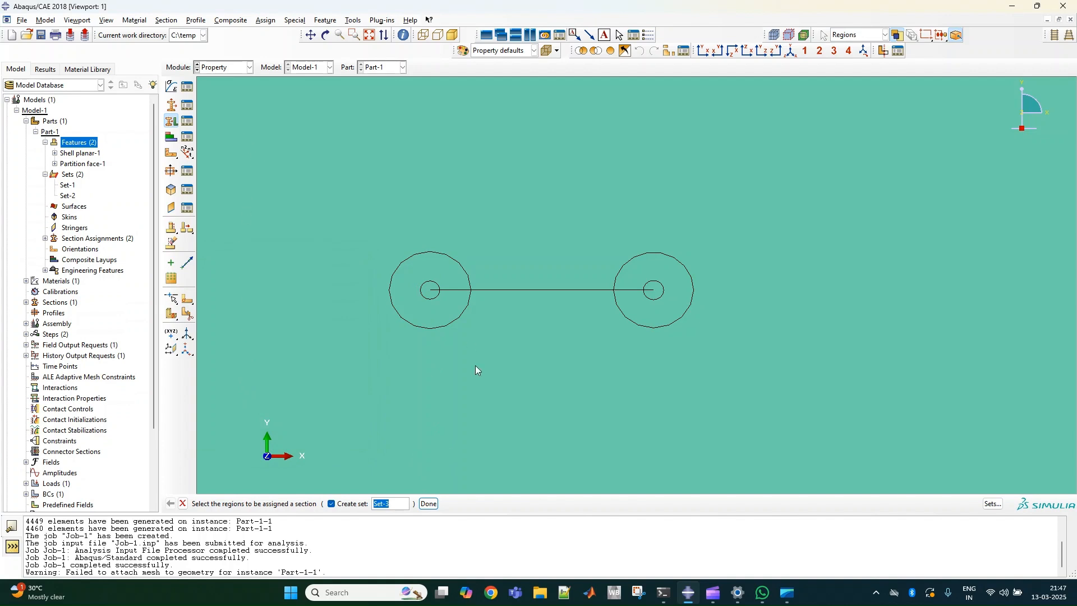
pyautogui.click(183, 503)
# Try to submit Job-1 again from the Job module, overwriting the existing job files.
pyautogui.scroll(5, 497, 371)
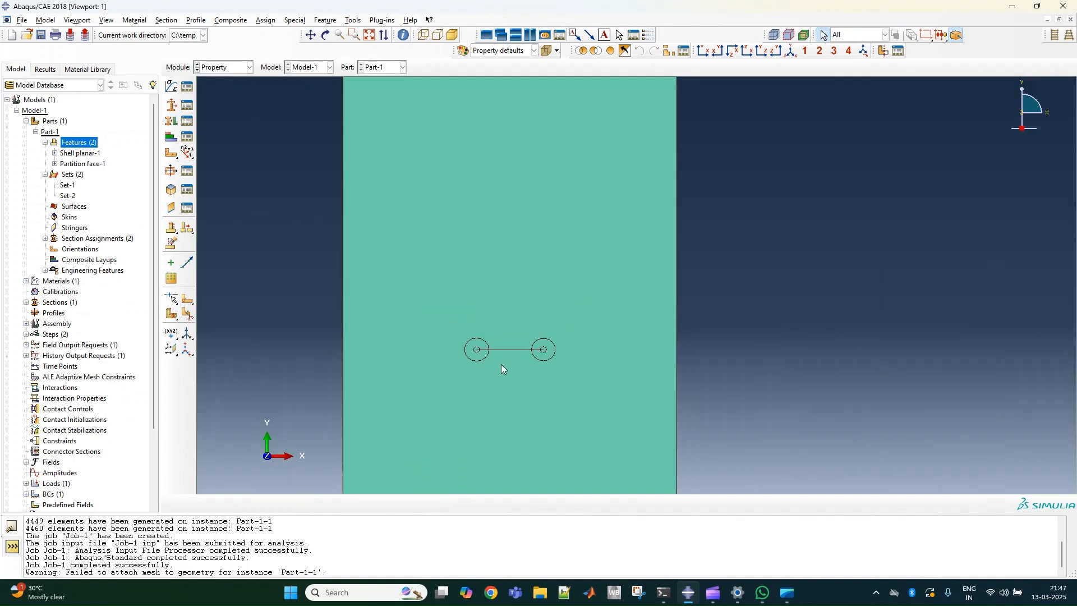
pyautogui.scroll(3, 501, 369)
pyautogui.click(224, 67)
pyautogui.click(213, 165)
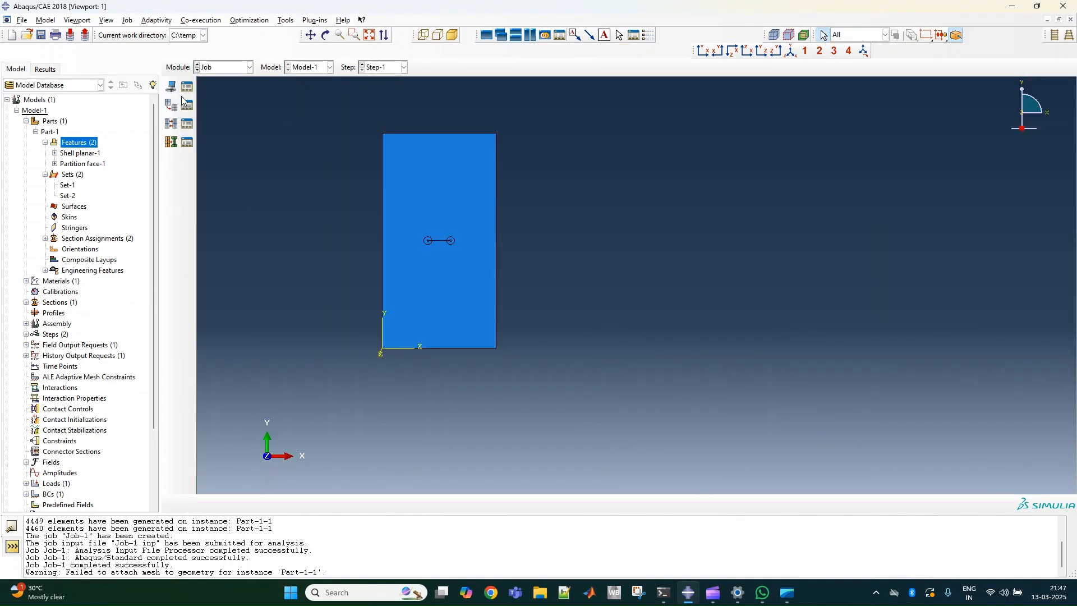
pyautogui.click(187, 104)
pyautogui.click(622, 280)
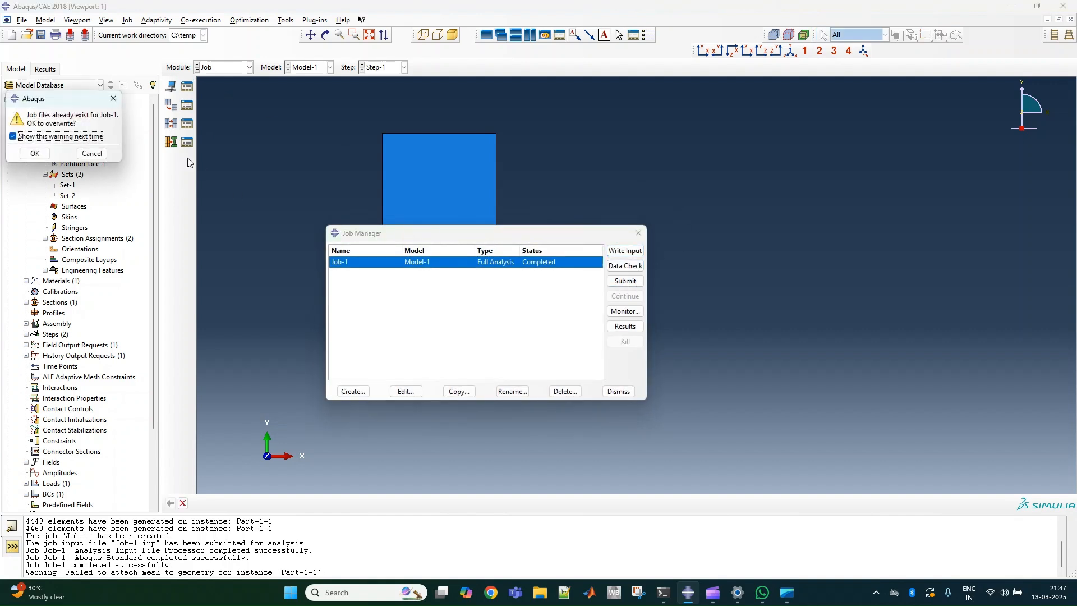
pyautogui.click(35, 153)
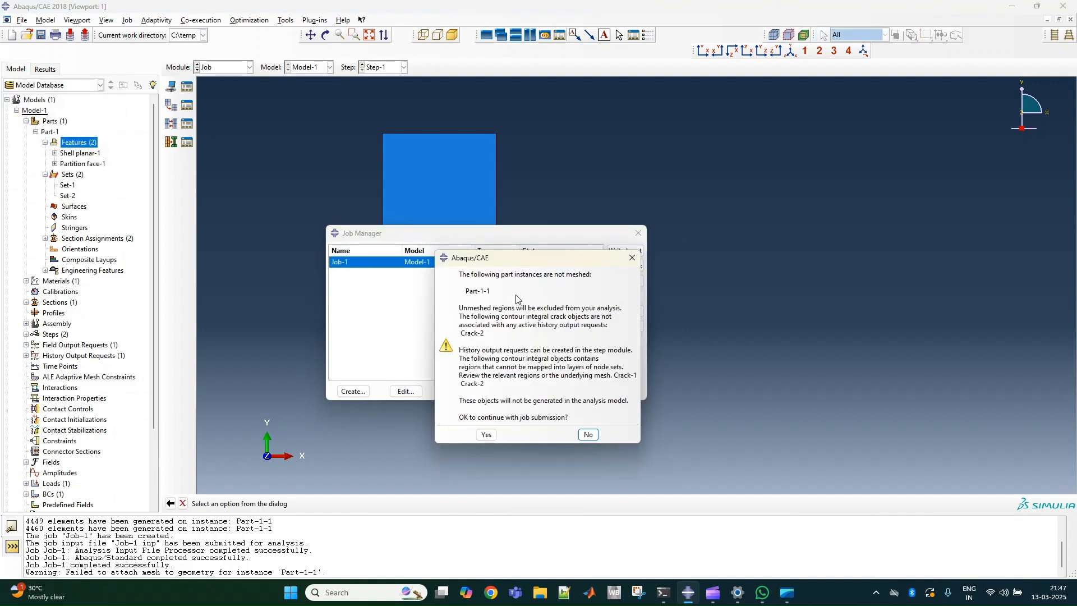
pyautogui.click(632, 258)
pyautogui.click(639, 233)
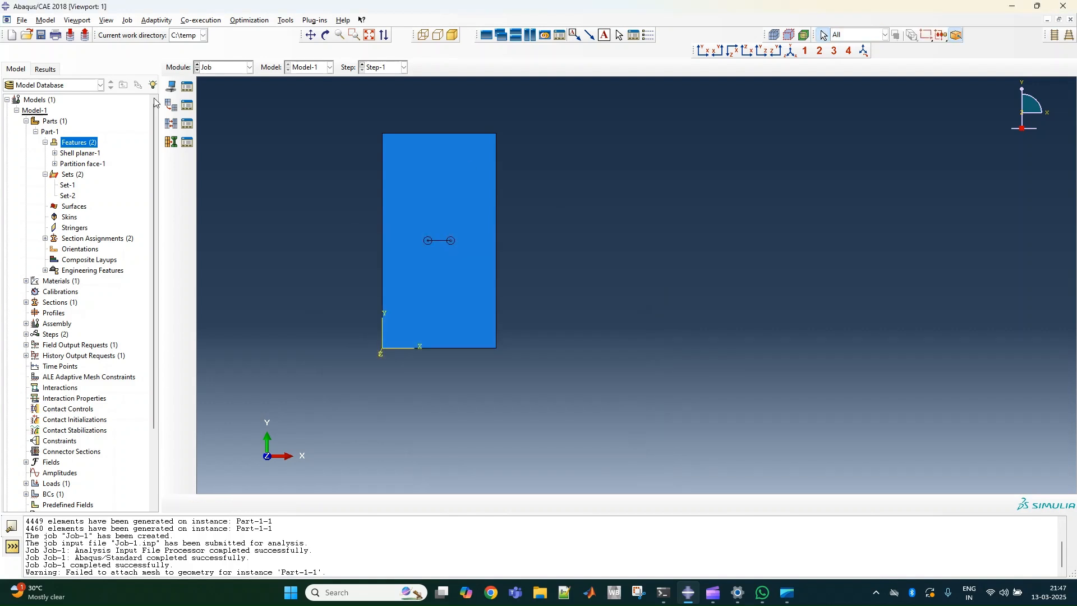
# Mesh the cracked plate instance in the Mesh module.
pyautogui.click(214, 67)
pyautogui.click(219, 141)
pyautogui.scroll(5, 412, 269)
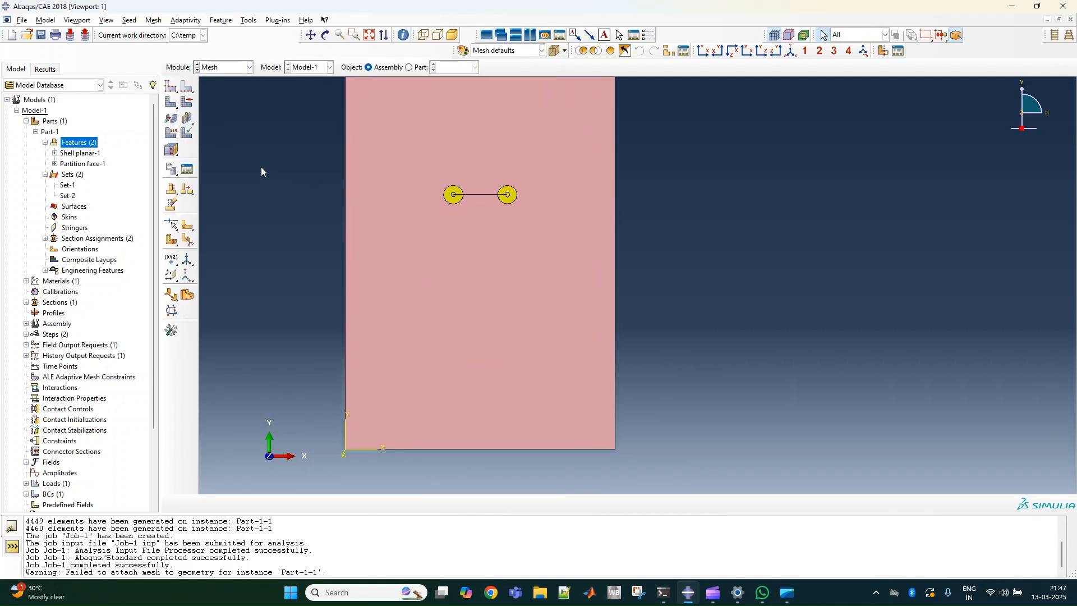
pyautogui.click(171, 102)
pyautogui.click(290, 503)
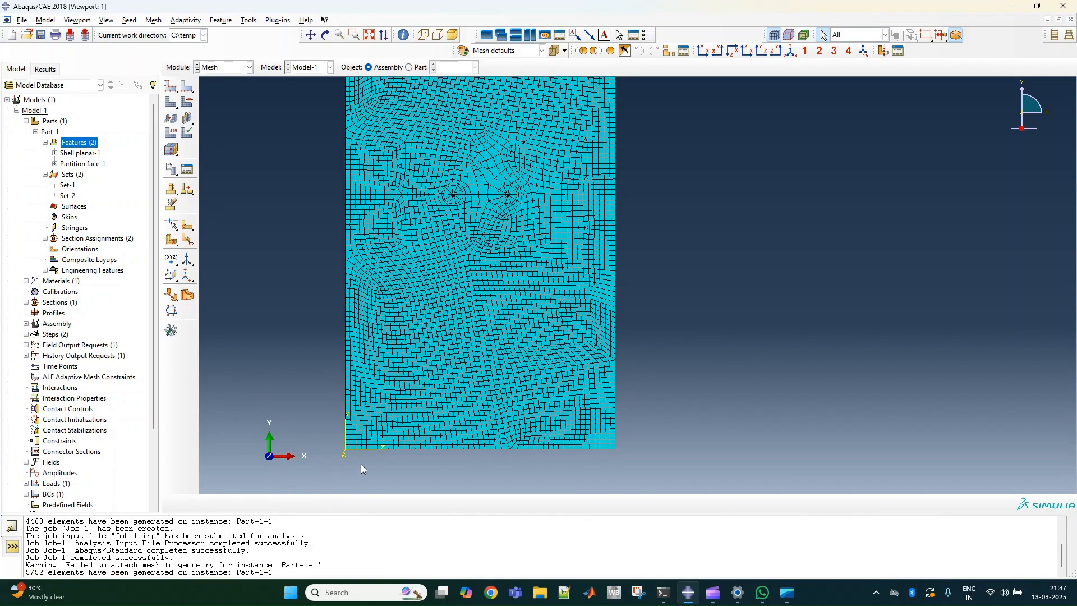
# Seed the crack-line edges across both crack-tip rings by number with 2 elements and no bias, allowing the affected mesh to be deleted.
pyautogui.scroll(3, 505, 241)
pyautogui.scroll(-1, 516, 314)
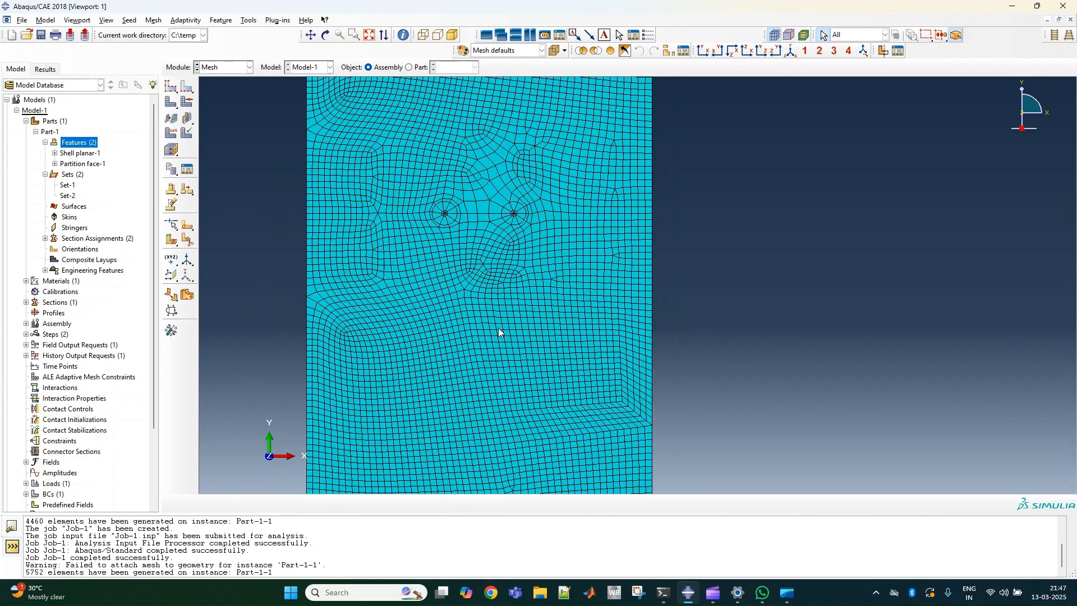
pyautogui.scroll(6, 499, 280)
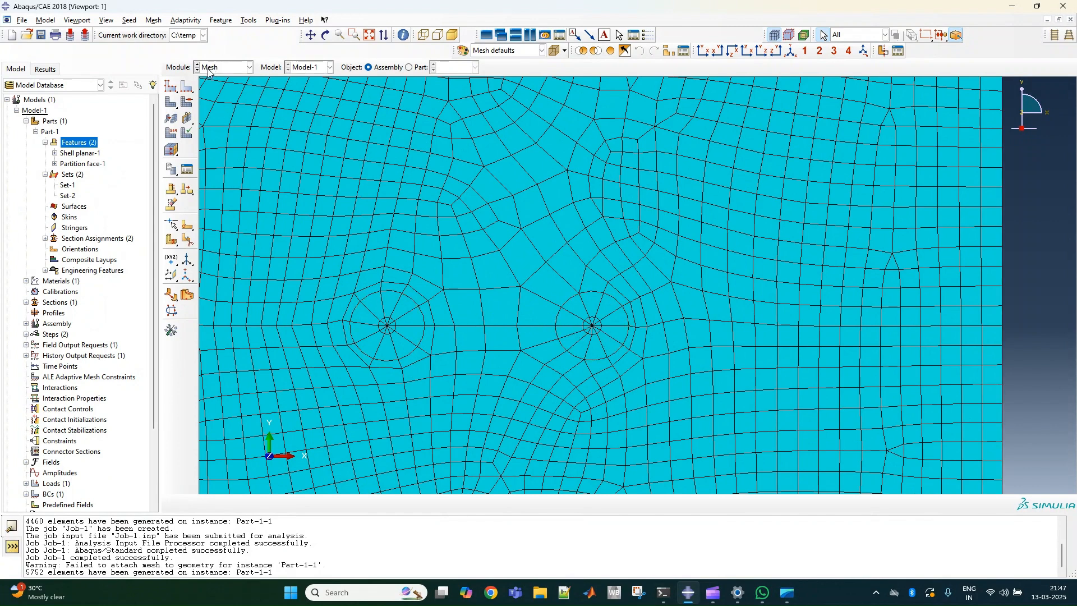
pyautogui.click(187, 86)
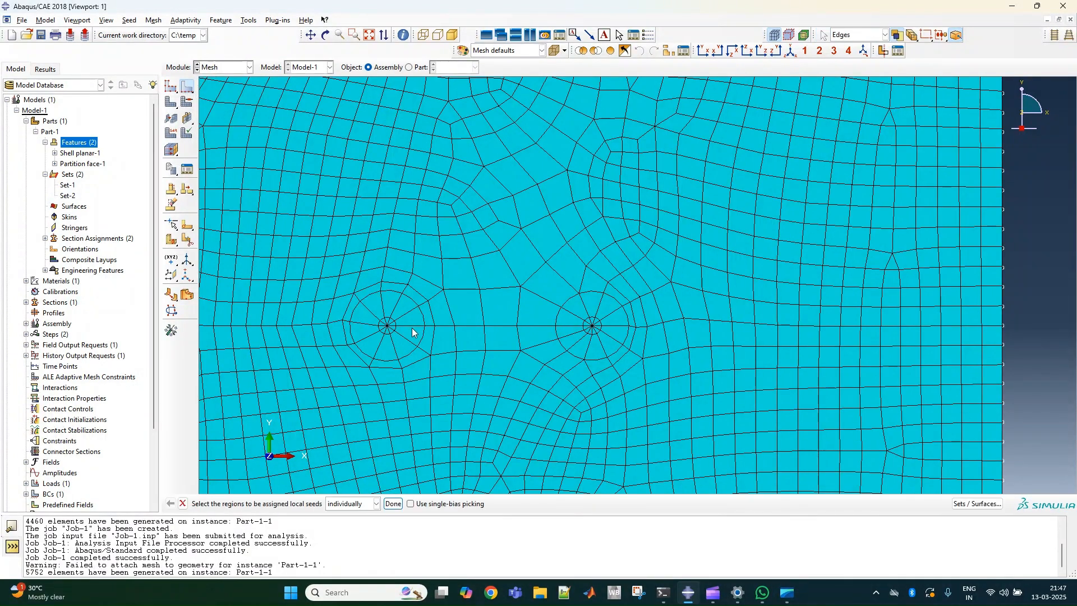
pyautogui.click(412, 326)
pyautogui.keyDown('shift'); pyautogui.click(469, 326); pyautogui.keyUp('shift')
pyautogui.click(481, 315)
pyautogui.click(412, 325)
pyautogui.click(393, 503)
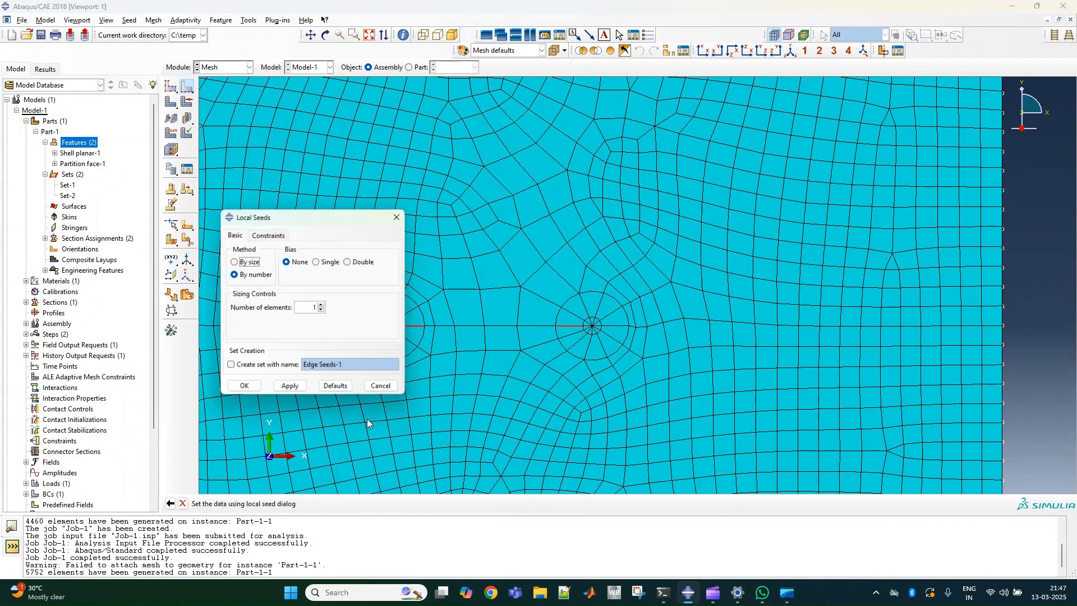
pyautogui.click(321, 304)
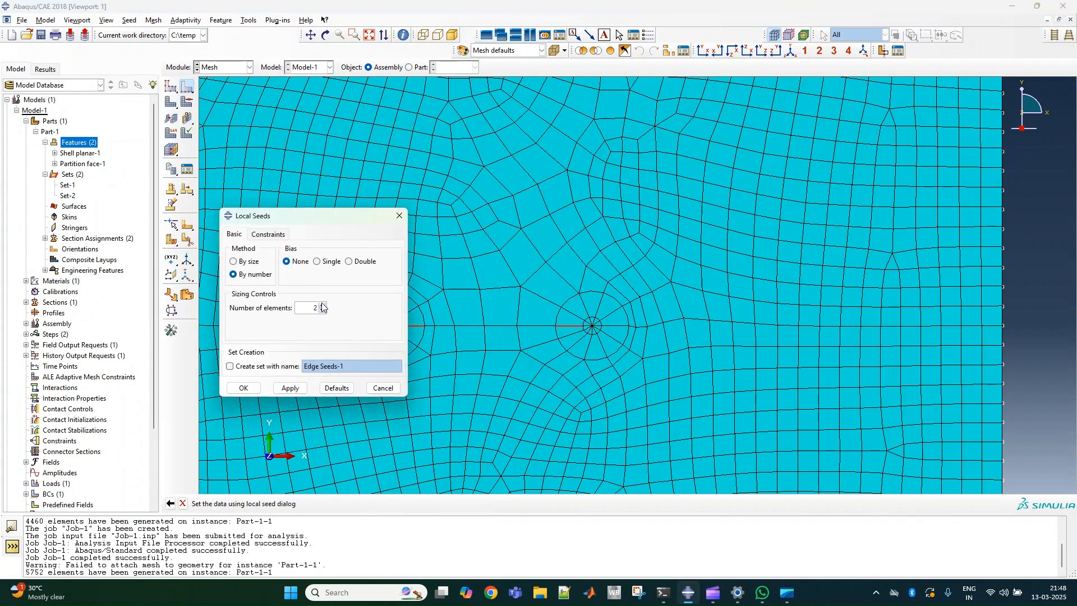
pyautogui.click(274, 392)
pyautogui.click(72, 171)
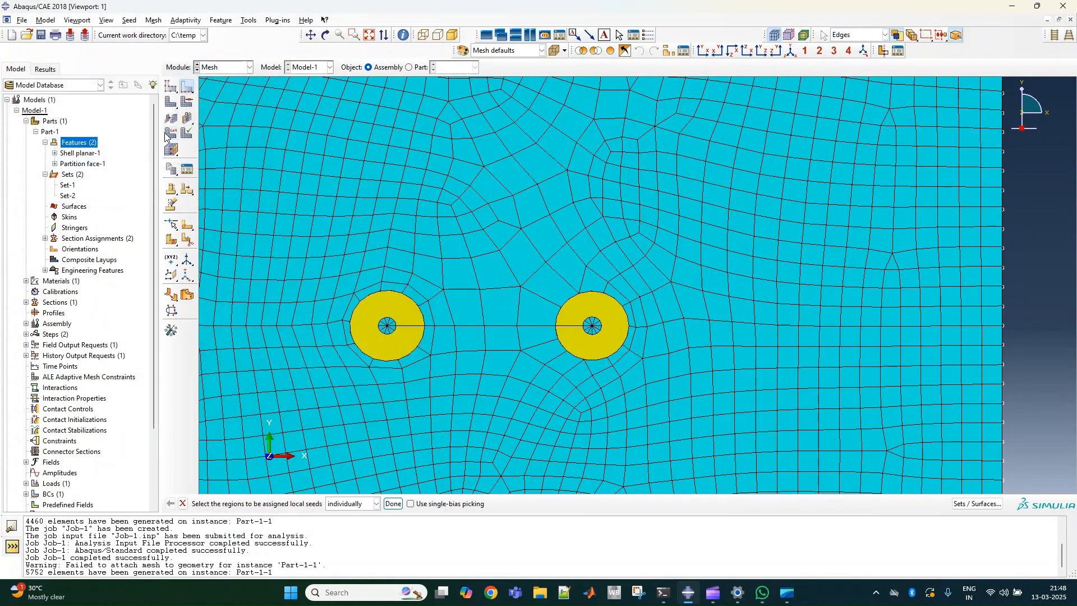
# Regenerate the plate instance's mesh with the refined crack-tip ring seeds.
pyautogui.click(175, 105)
pyautogui.click(293, 504)
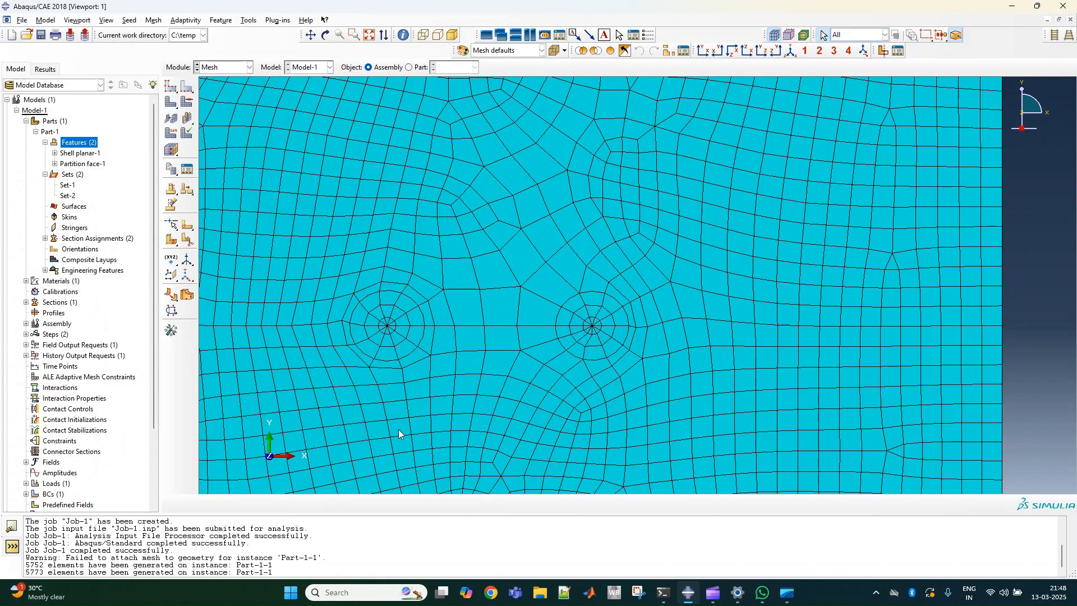
pyautogui.scroll(-2, 493, 387)
pyautogui.scroll(-1, 634, 364)
pyautogui.scroll(-1, 603, 388)
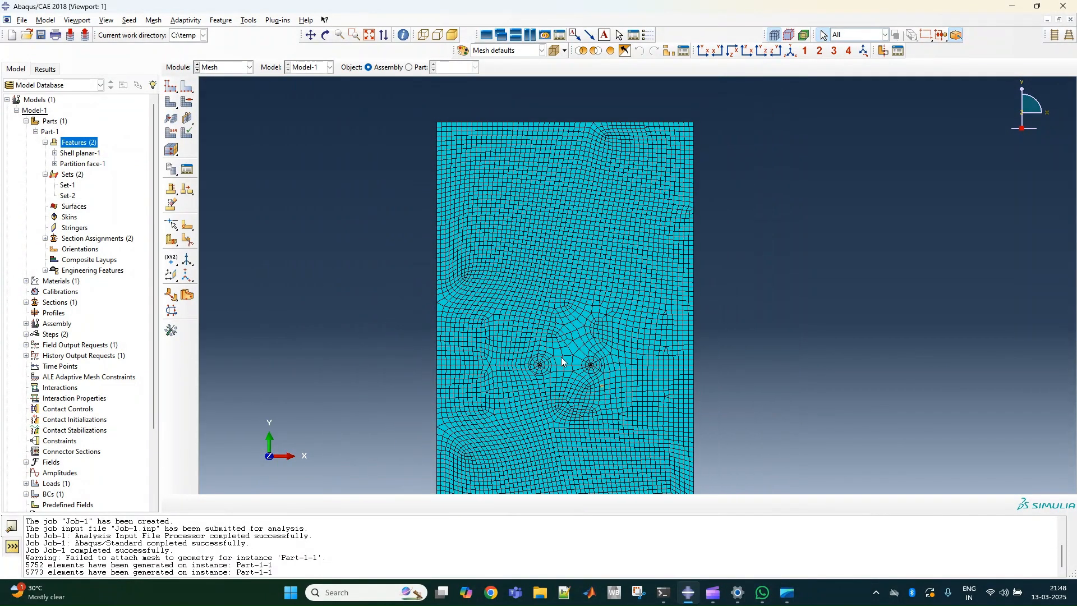
# Try to submit Job-1 with the regenerated mesh, overwriting the existing job files.
pyautogui.click(214, 67)
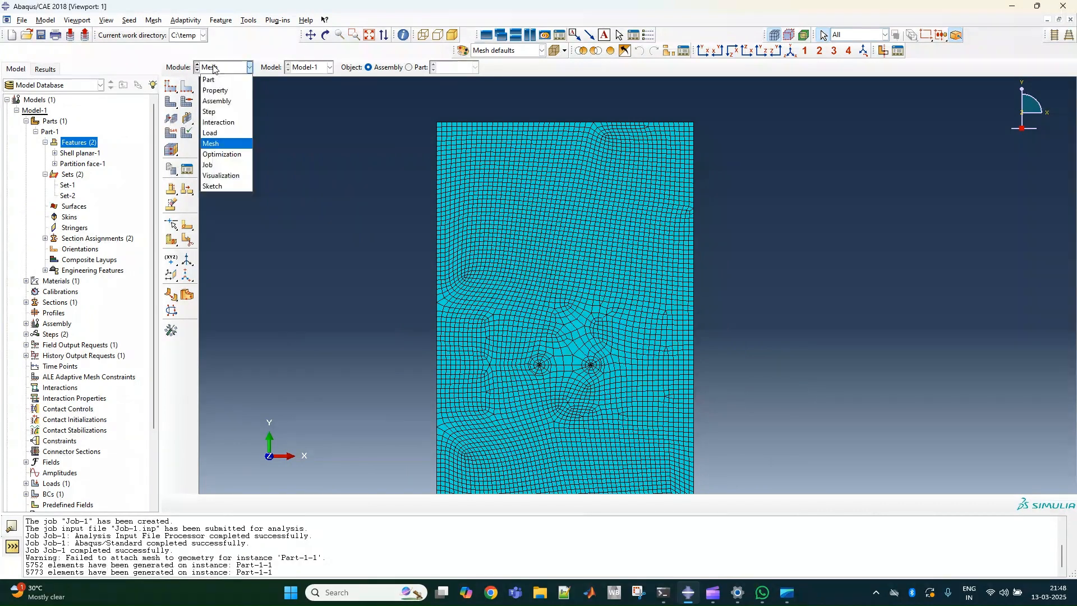
pyautogui.click(238, 162)
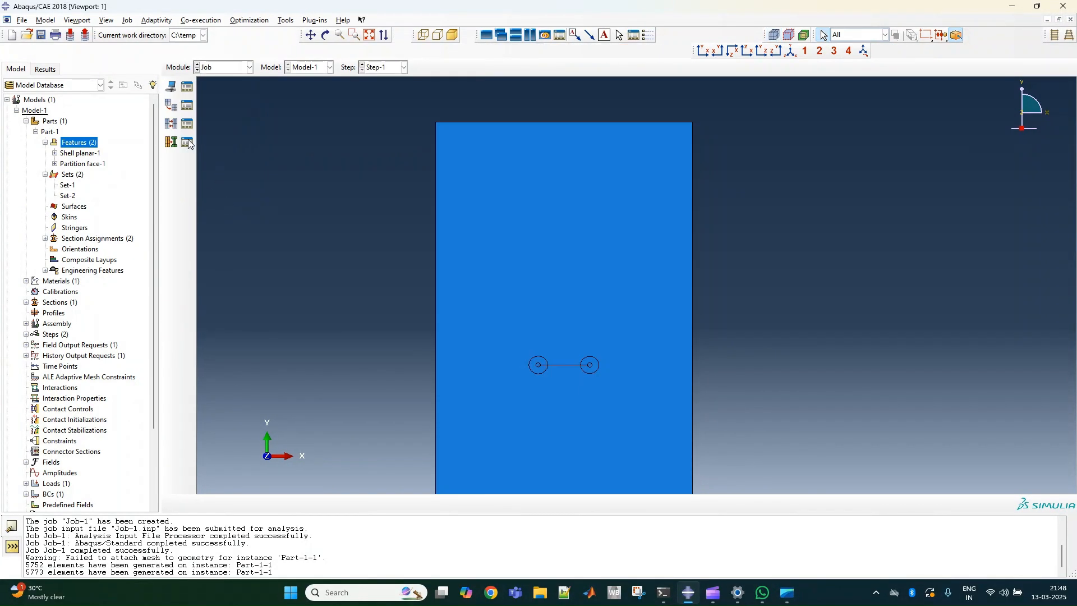
pyautogui.click(187, 86)
pyautogui.click(631, 283)
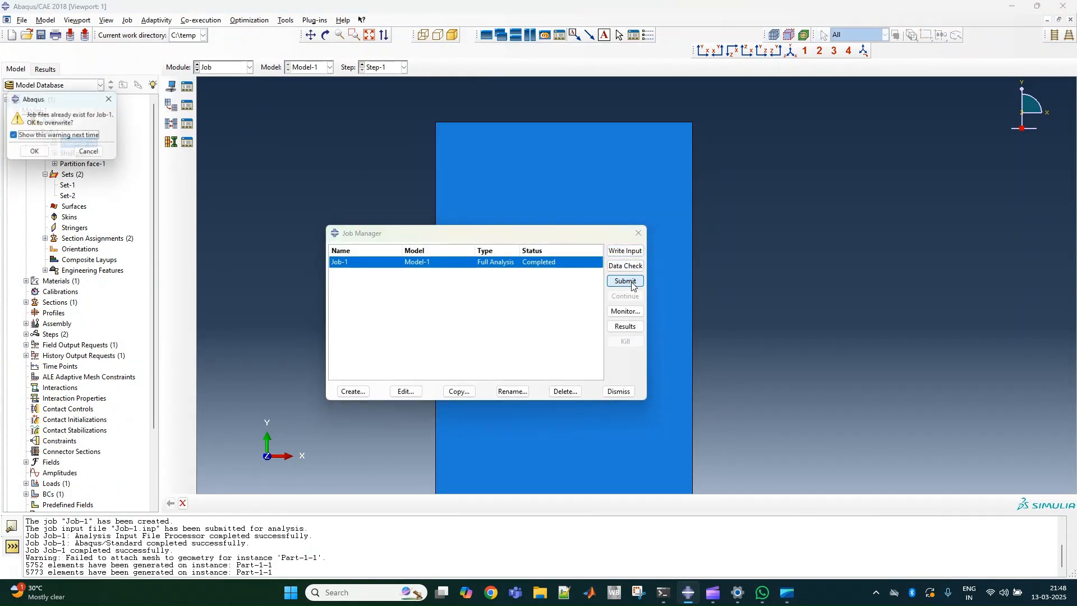
pyautogui.click(35, 154)
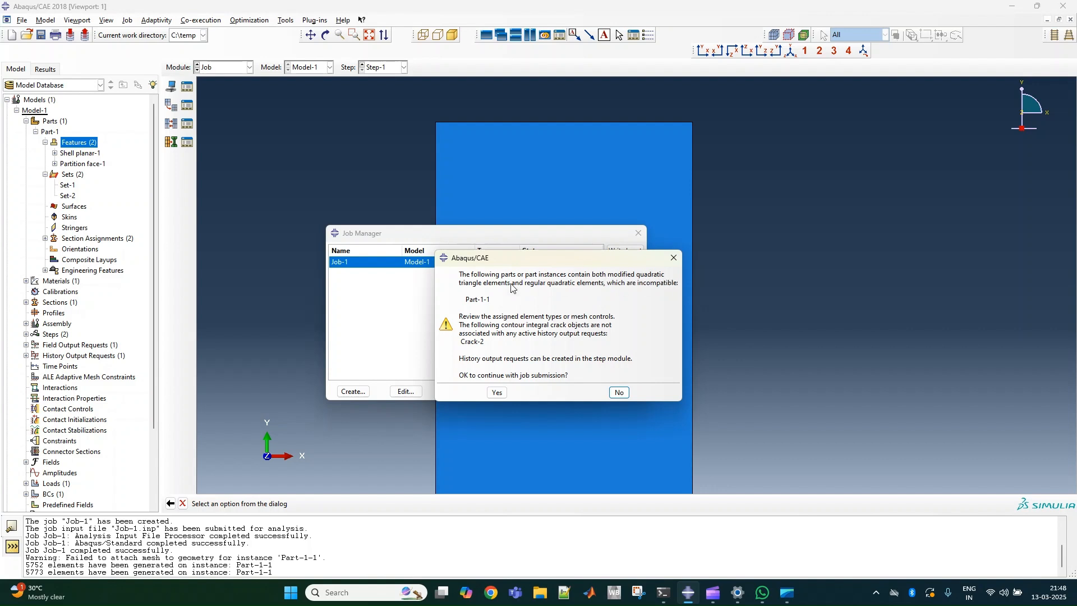
pyautogui.click(674, 257)
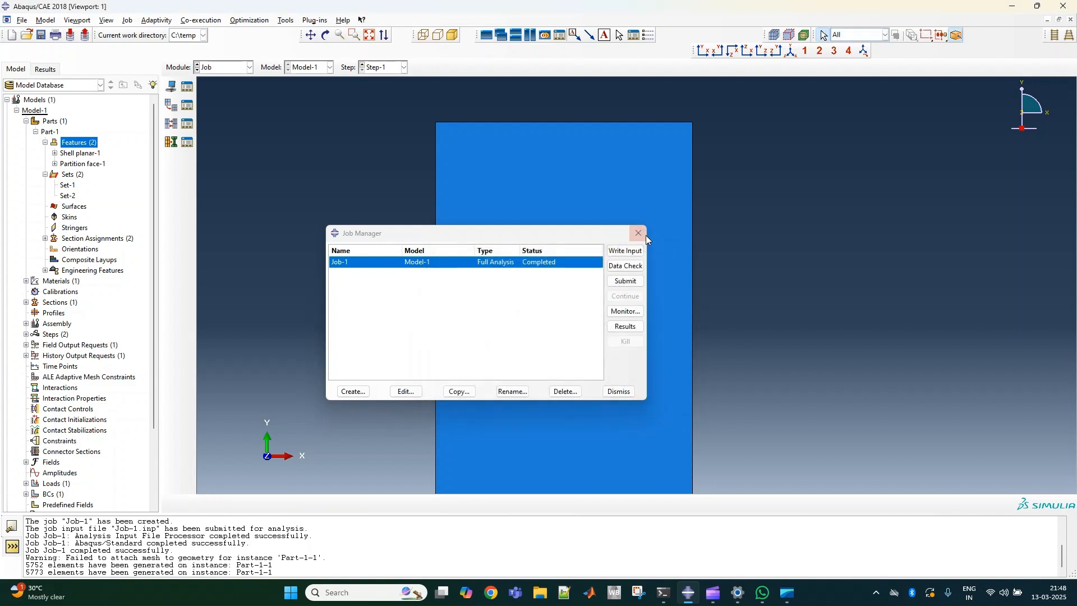
pyautogui.click(639, 233)
# Turn off the modified formulation for the quadratic plane stress triangles across the plate and both crack-tip regions.
pyautogui.click(215, 69)
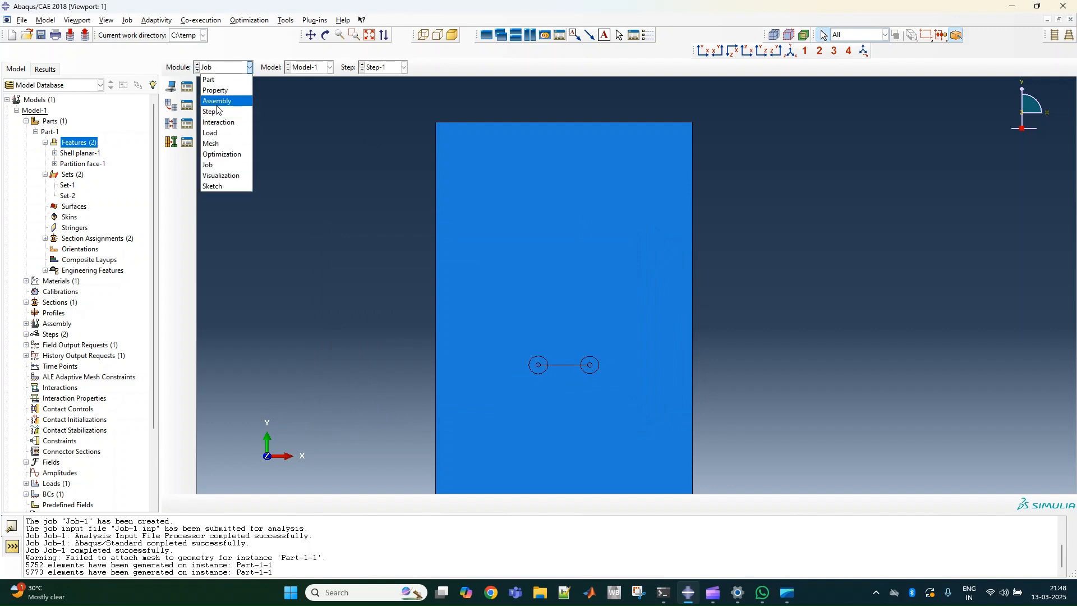
pyautogui.click(219, 144)
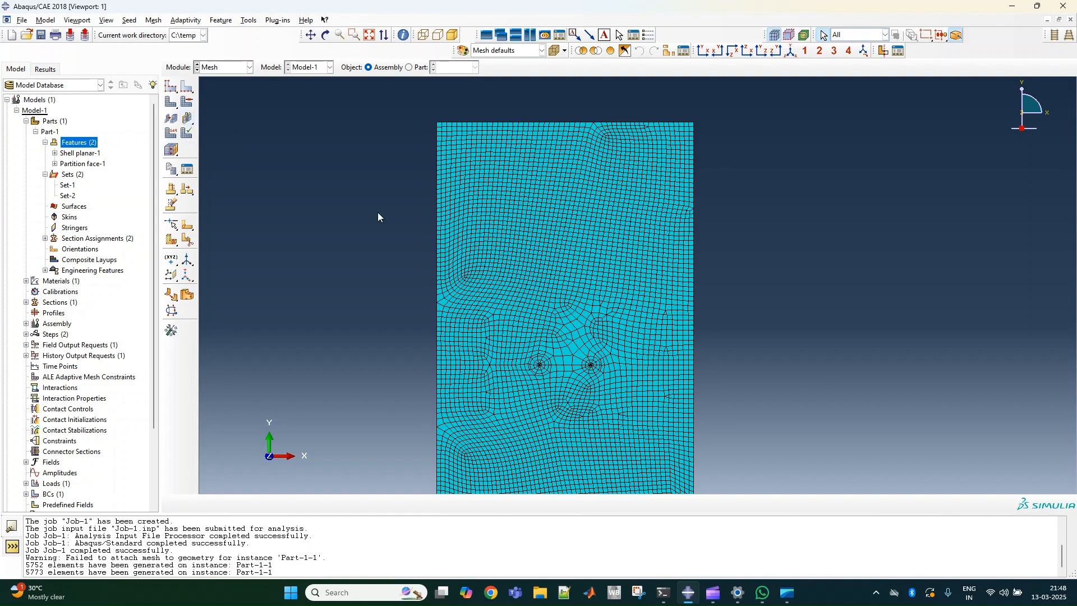
pyautogui.scroll(2, 599, 374)
pyautogui.scroll(1, 599, 374)
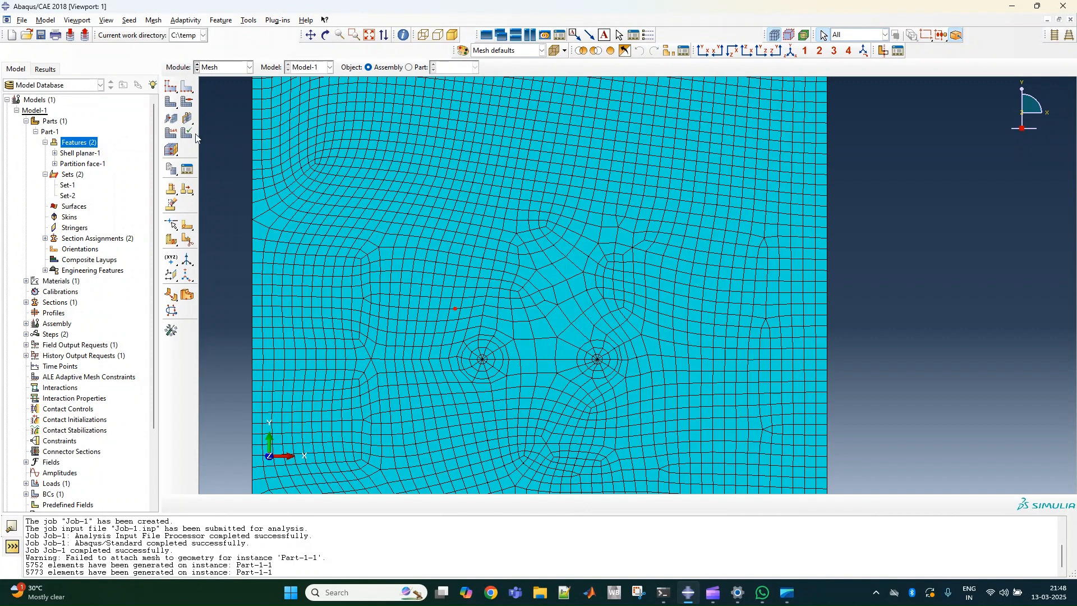
pyautogui.click(171, 132)
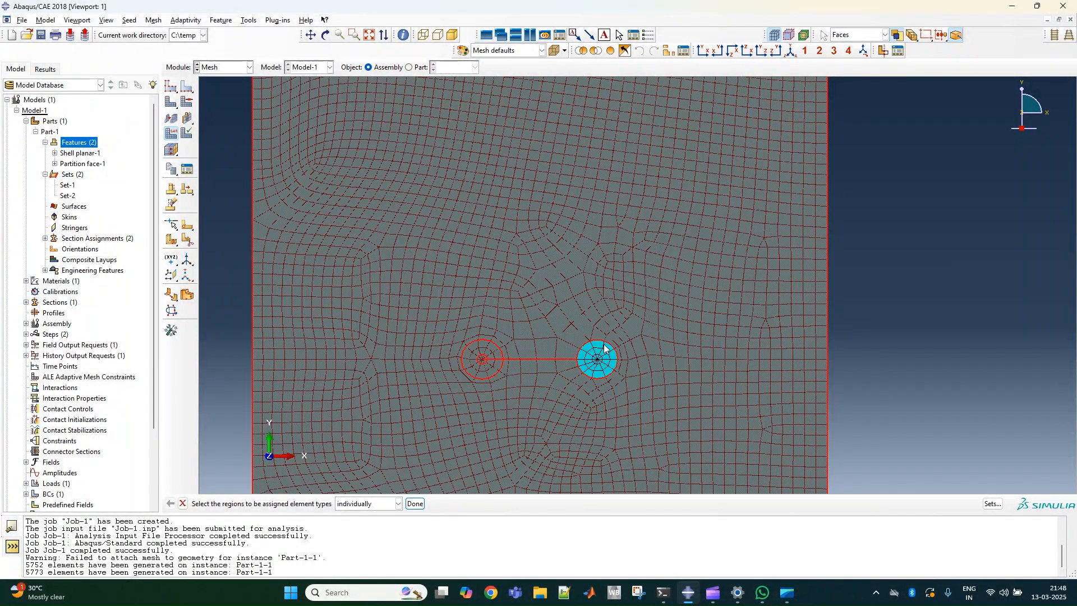
pyautogui.click(415, 503)
pyautogui.click(92, 230)
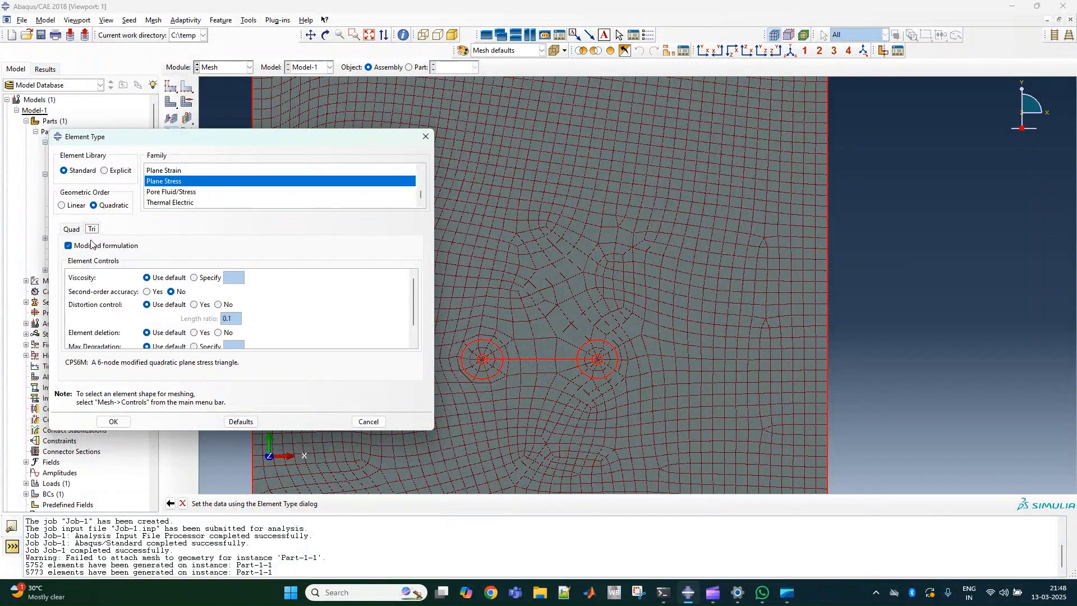
pyautogui.click(69, 246)
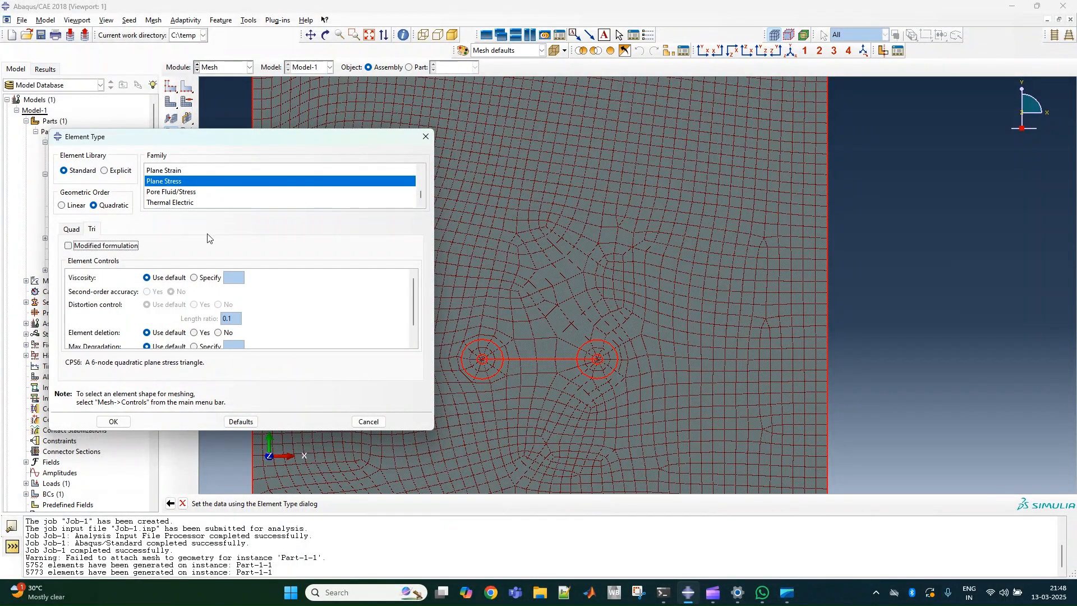
pyautogui.click(71, 229)
pyautogui.click(126, 422)
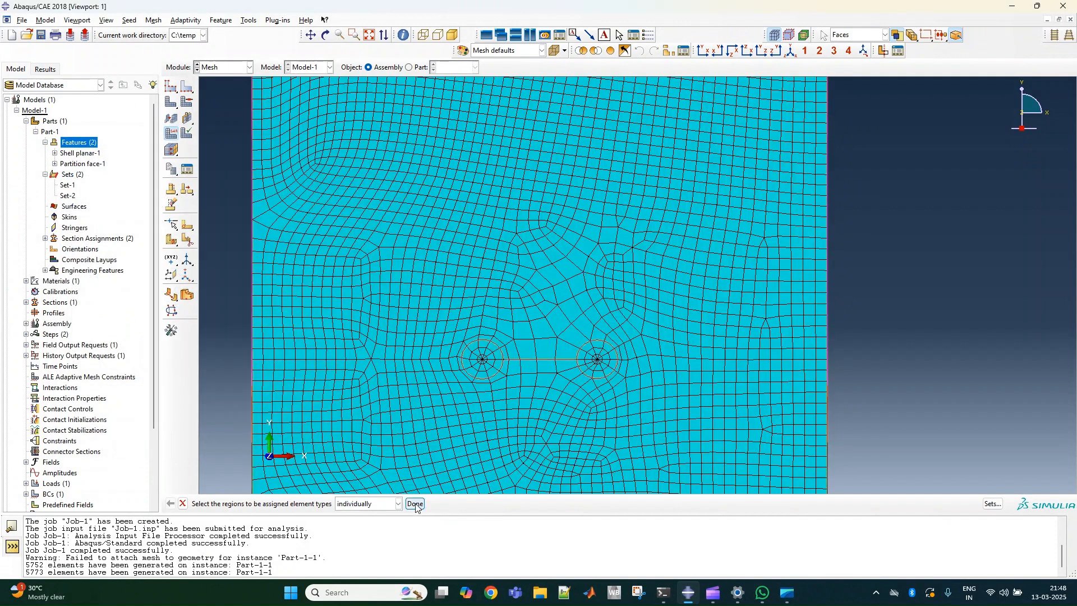
# Finish the element-type assignment for the plate regions and remesh the part instance.
pyautogui.click(415, 503)
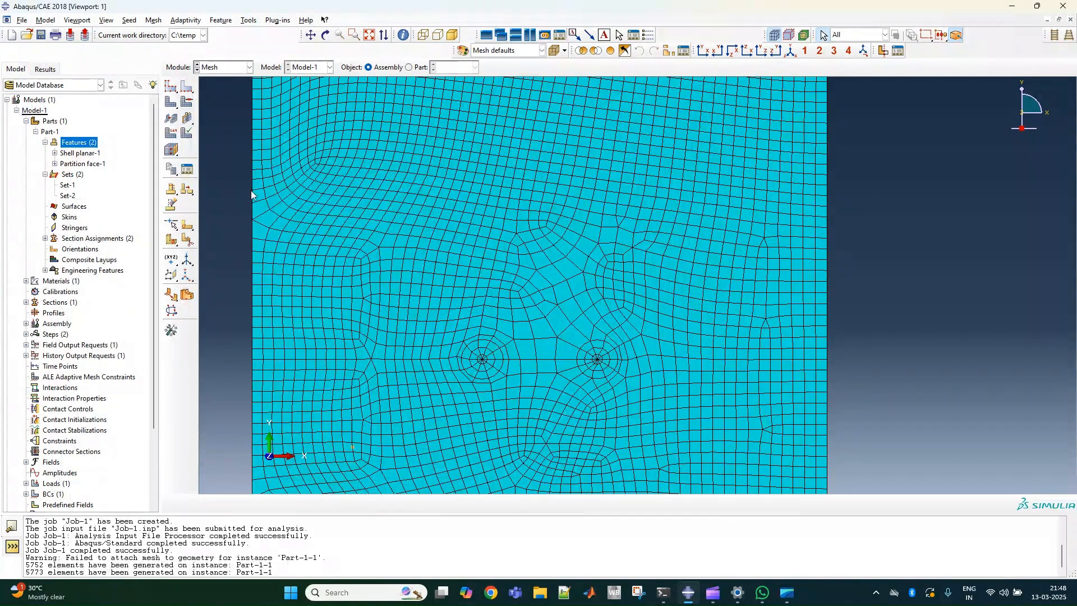
pyautogui.click(170, 103)
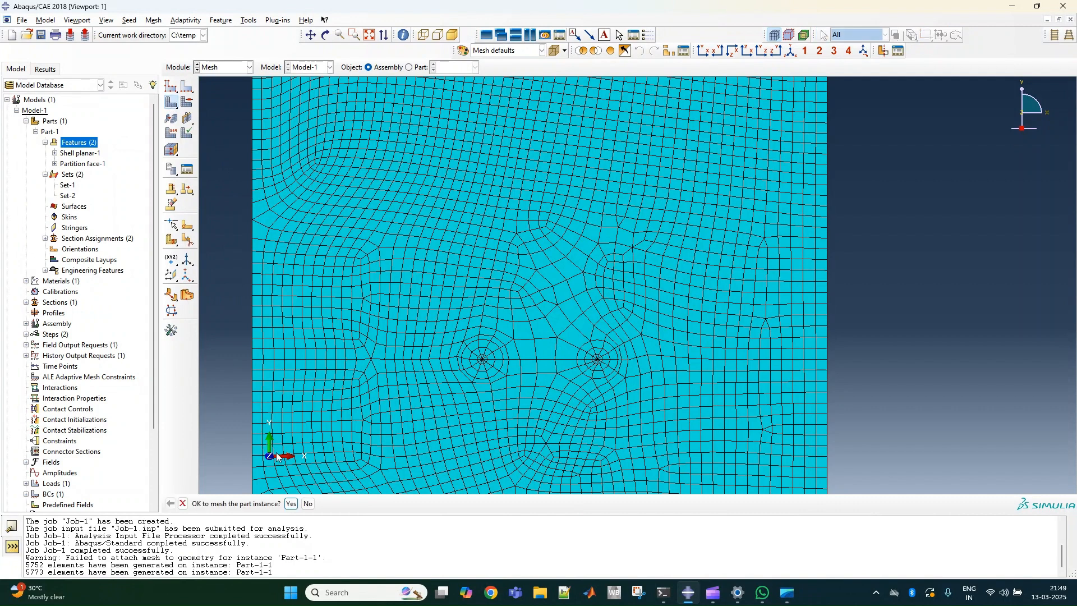
pyautogui.click(294, 504)
# Try to submit Job-1 with the updated element types, overwriting the existing job files.
pyautogui.click(218, 69)
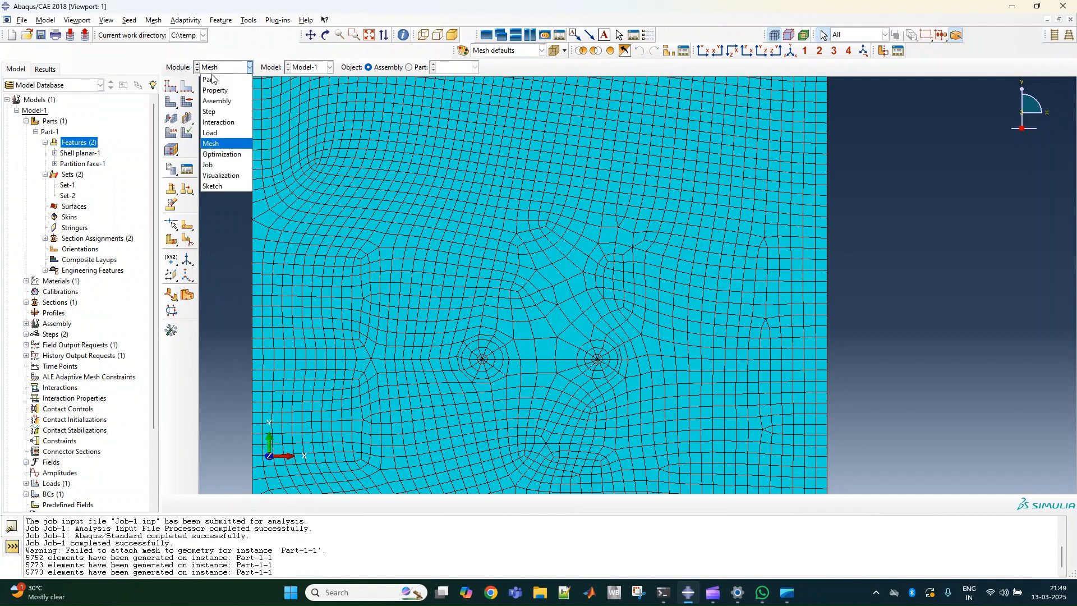
pyautogui.click(217, 167)
pyautogui.click(186, 88)
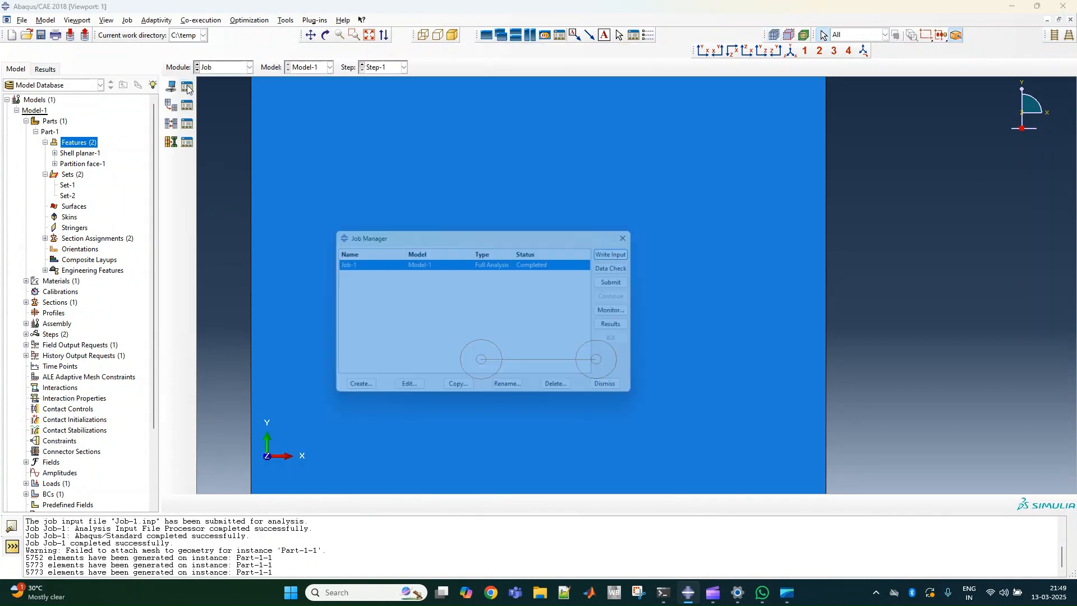
pyautogui.click(626, 282)
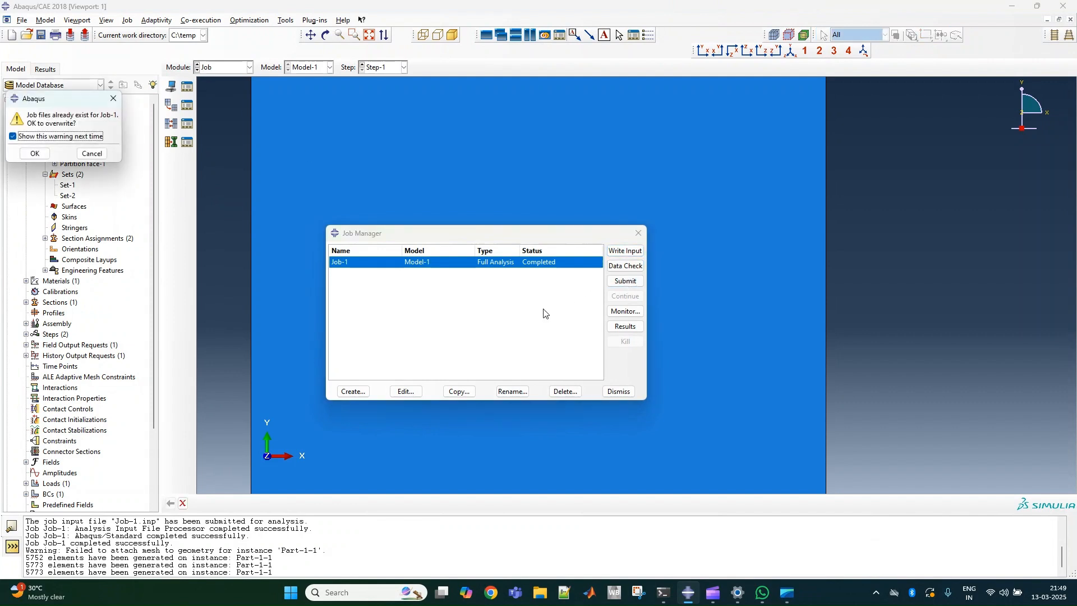
pyautogui.click(35, 156)
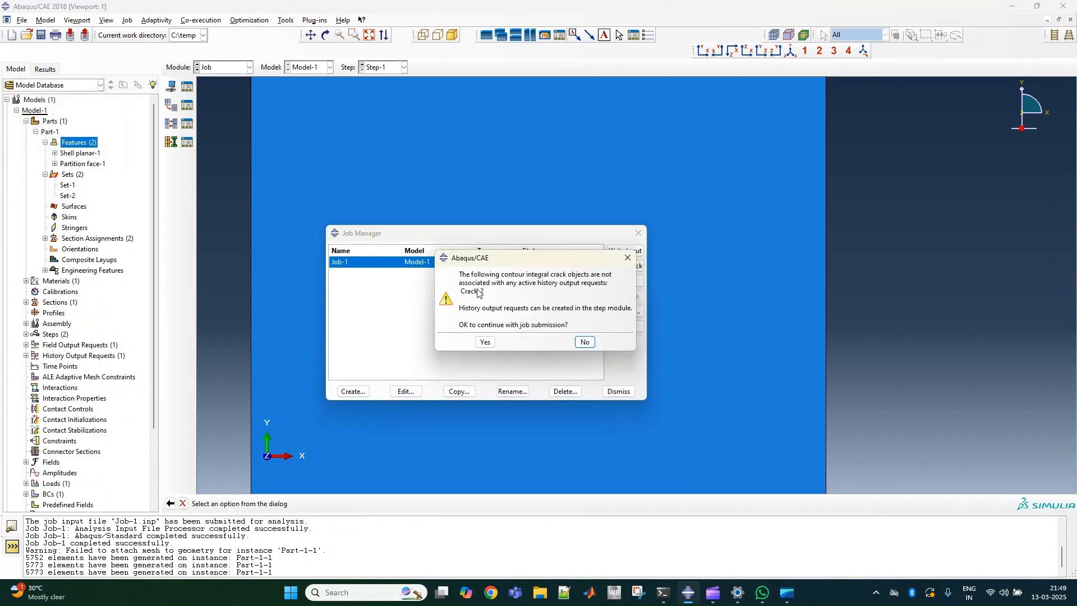
pyautogui.click(628, 258)
pyautogui.click(638, 233)
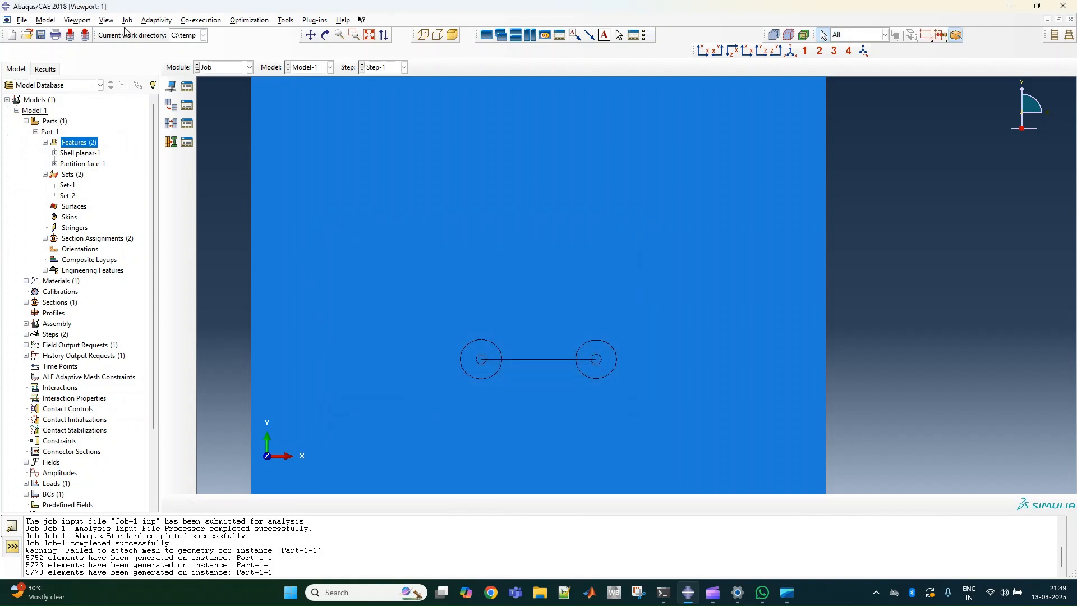
# Create a second history output request, H-Output-2, in Step-1.
pyautogui.click(222, 68)
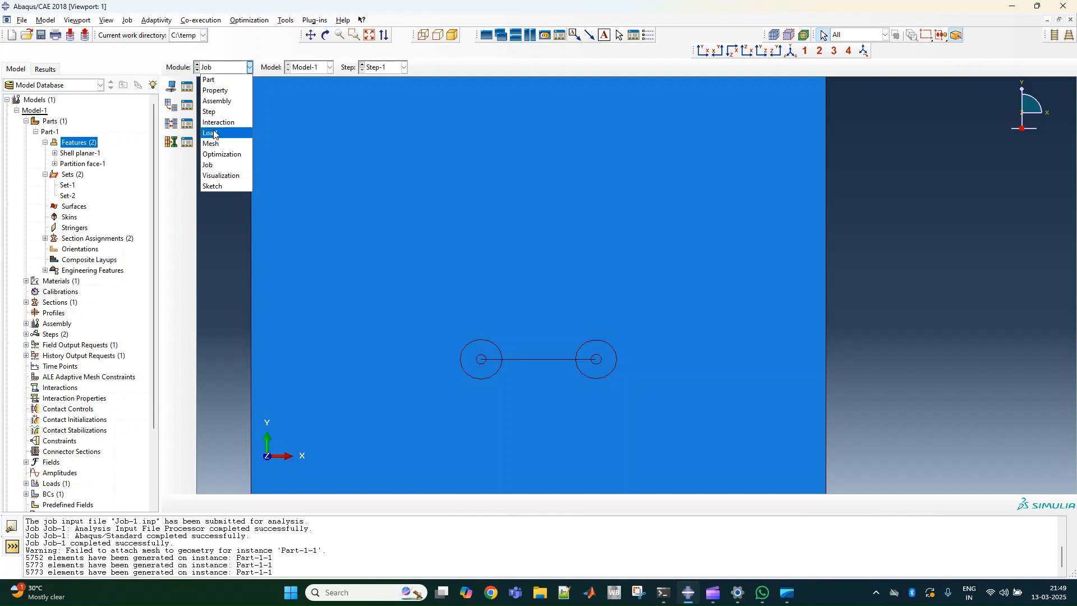
pyautogui.click(209, 111)
pyautogui.click(187, 123)
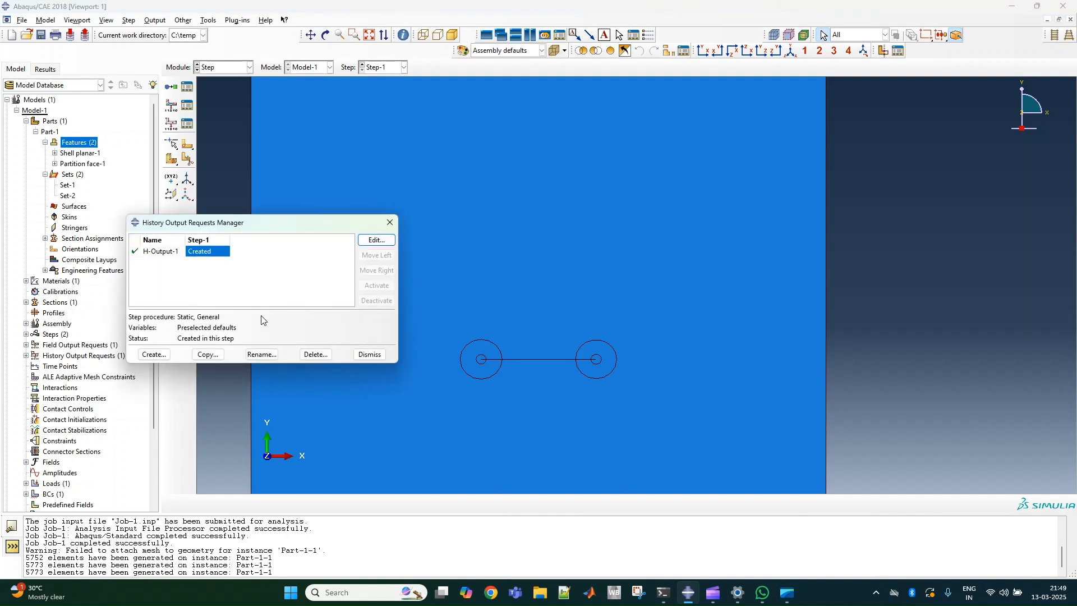
pyautogui.click(154, 354)
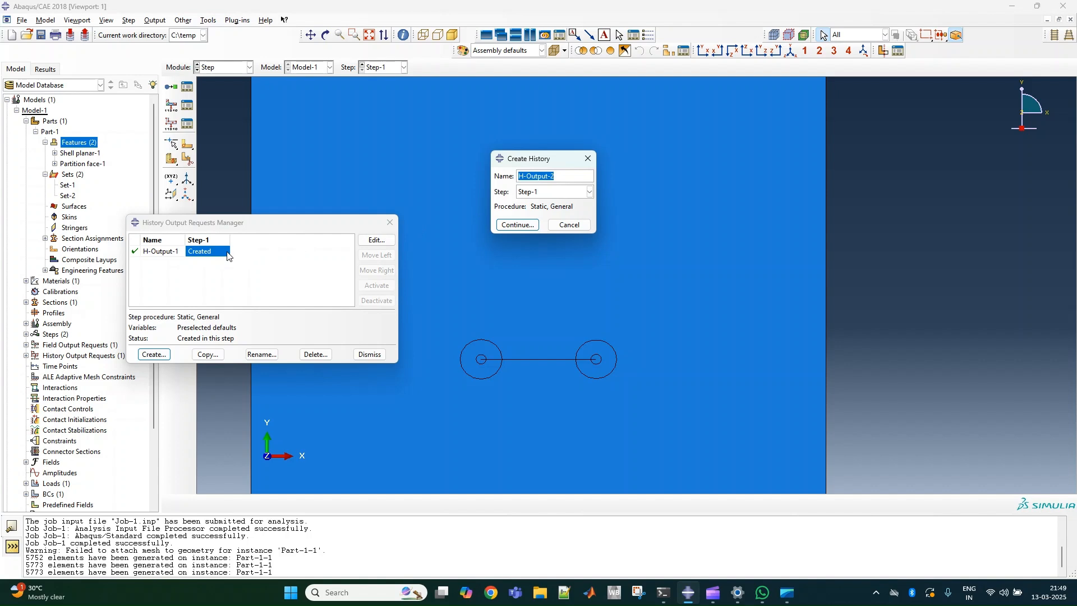
pyautogui.click(517, 224)
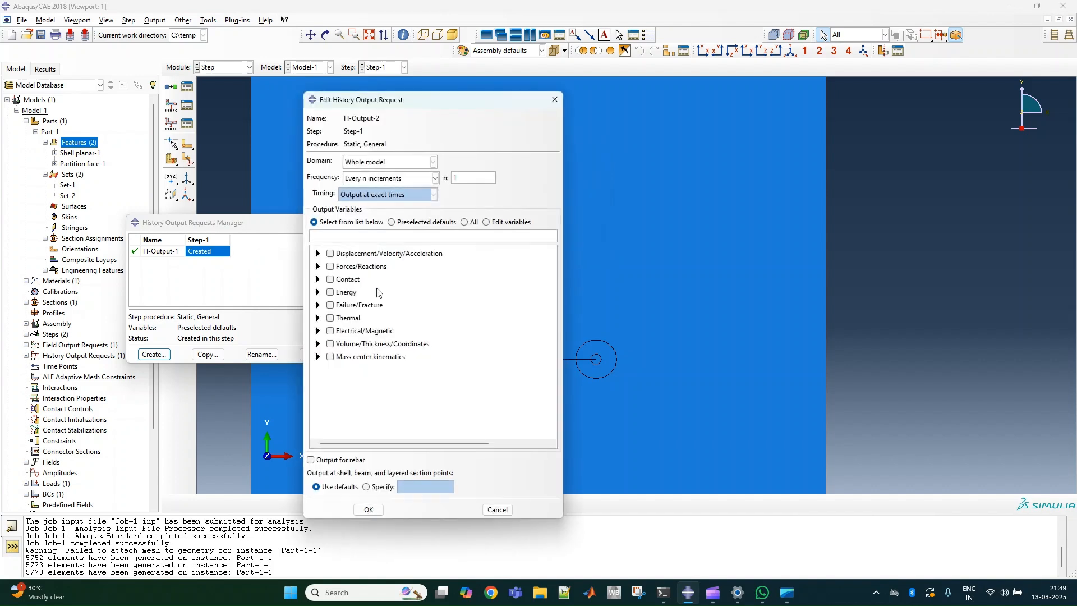
# Set the request's domain to Crack-2 with 5 contours, outputting stress intensity factors by the maximum energy release rate criterion.
pyautogui.click(408, 166)
pyautogui.click(387, 220)
pyautogui.click(474, 163)
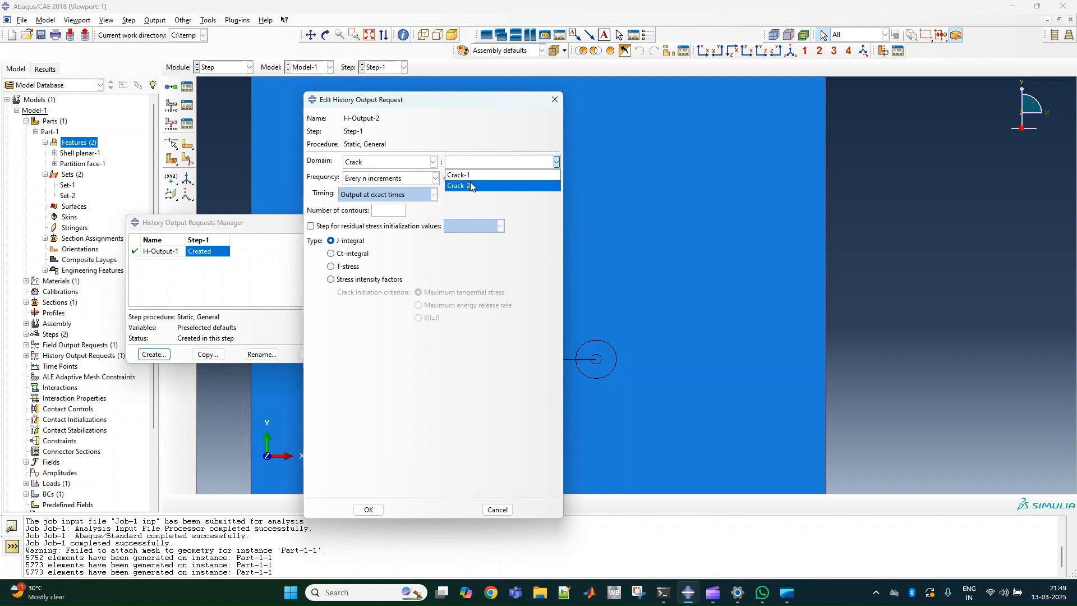
pyautogui.click(470, 185)
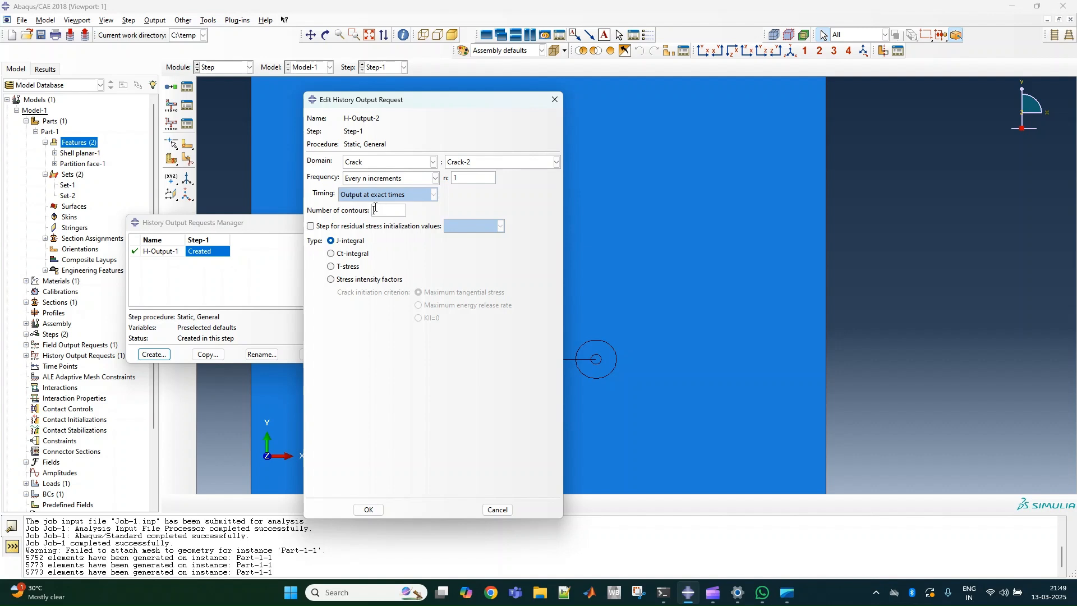
pyautogui.click(345, 279)
pyautogui.click(425, 308)
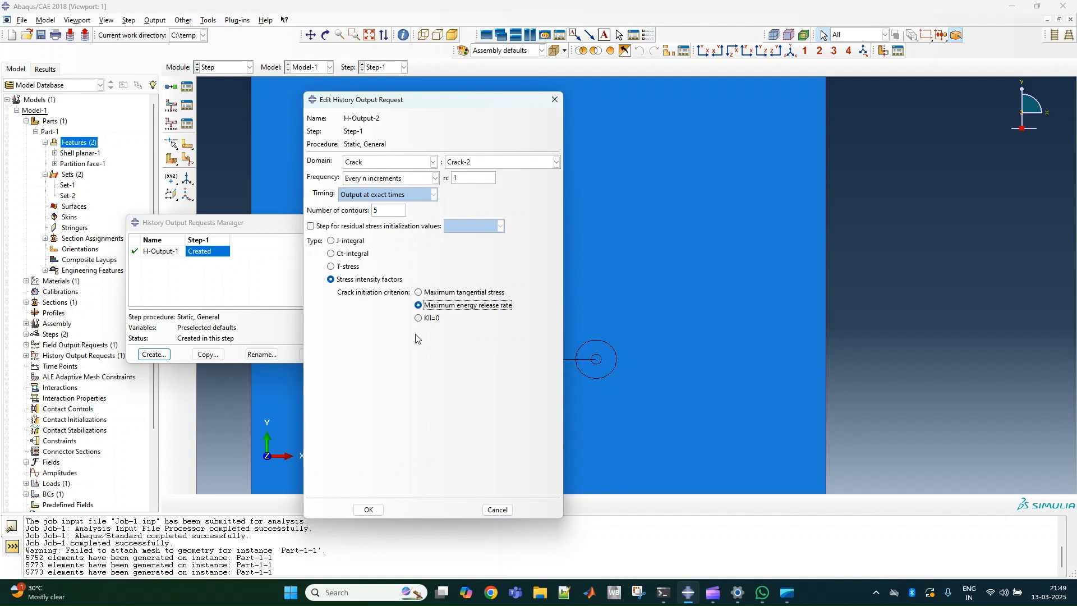
pyautogui.click(369, 509)
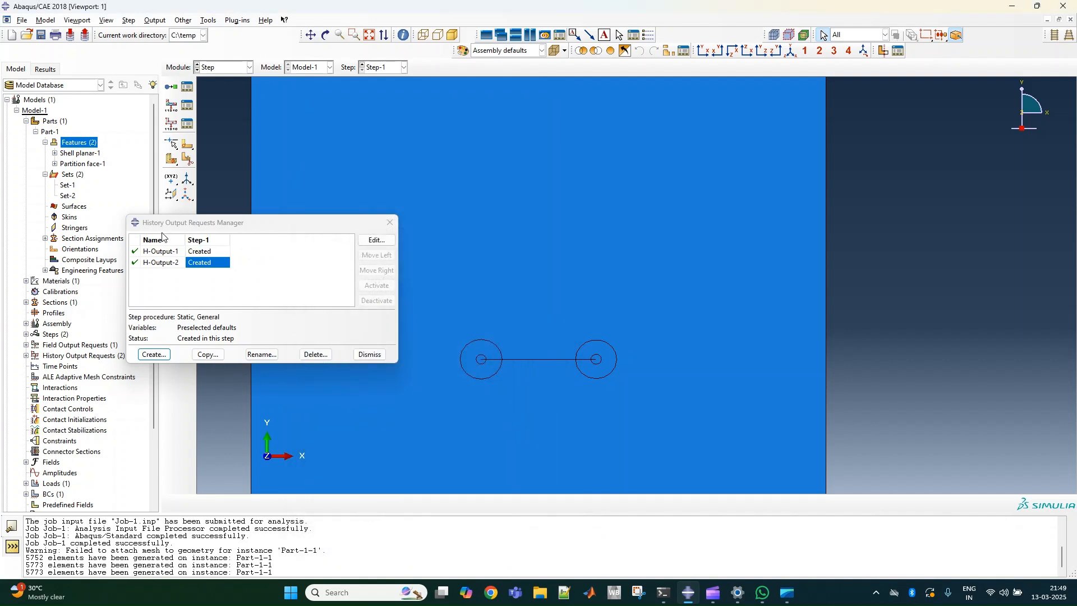
pyautogui.click(369, 353)
# Submit Job-1 with the Crack-2 history output included, overwriting the existing job files.
pyautogui.click(226, 68)
pyautogui.click(219, 165)
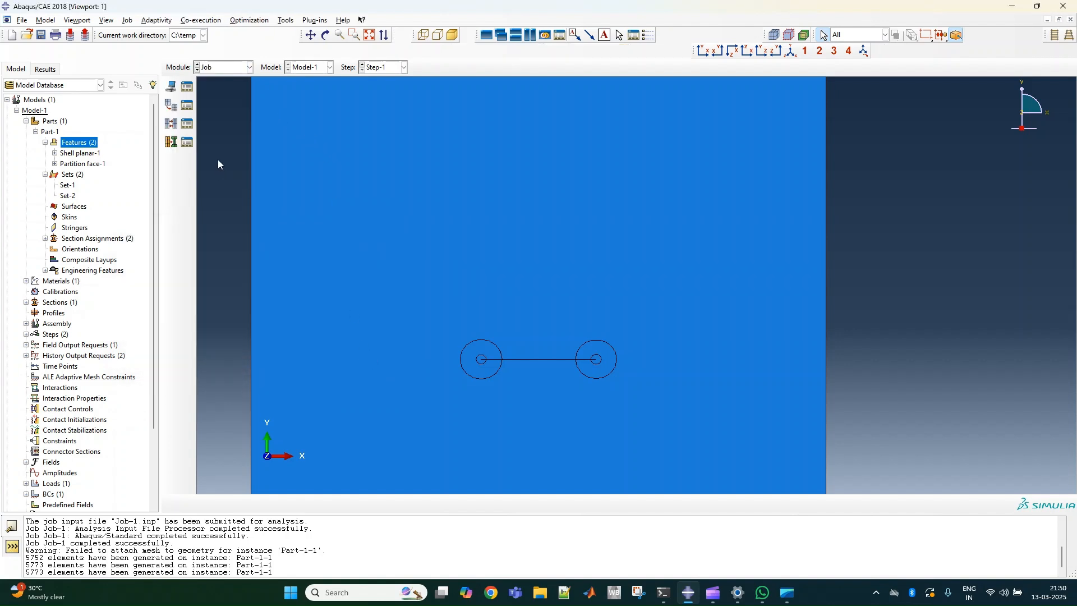
pyautogui.click(187, 87)
pyautogui.click(625, 281)
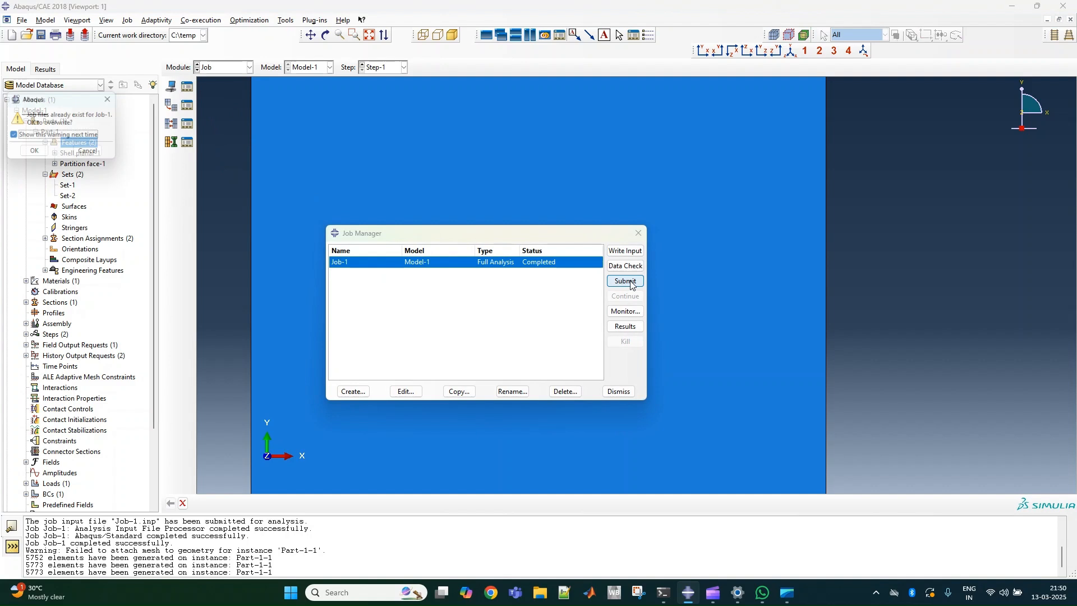
pyautogui.click(37, 156)
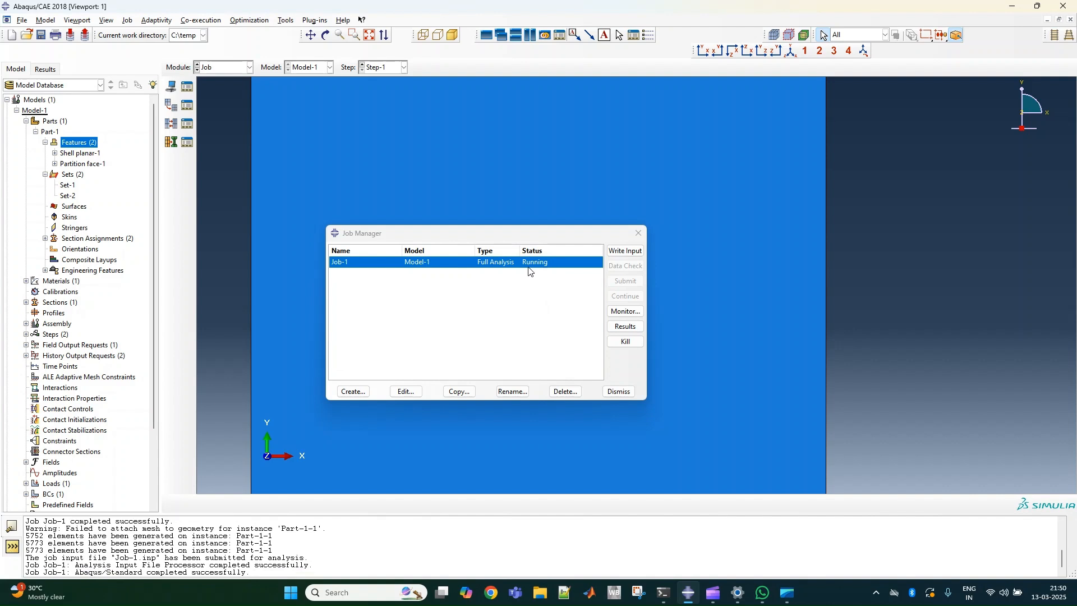
# Open Job-1's results and plot the Mises stress contours on the deformed plate, inspecting the crack opening and both tips.
pyautogui.click(625, 328)
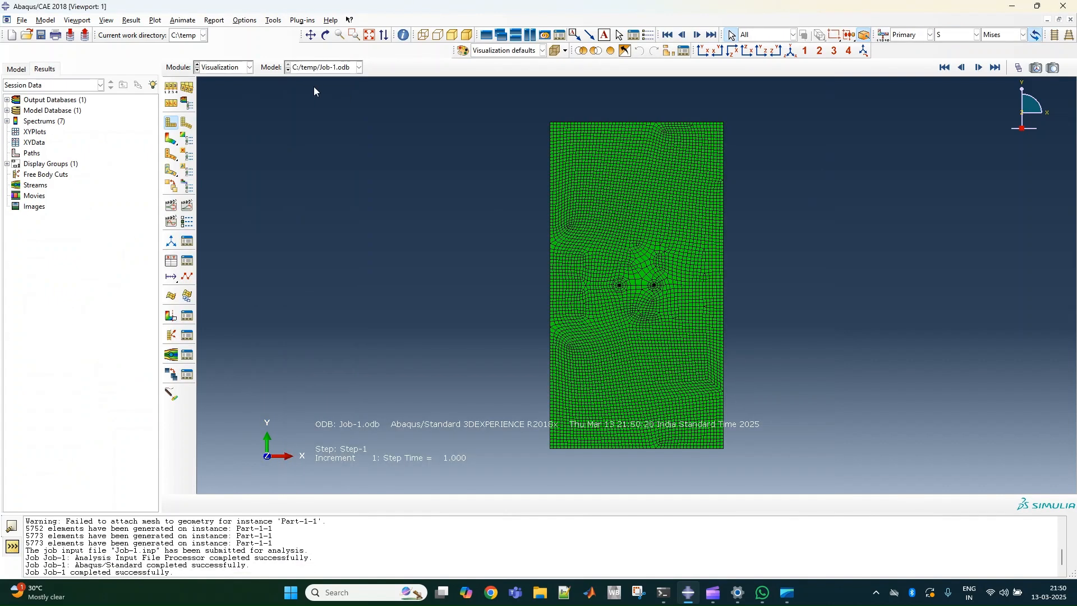
pyautogui.click(170, 139)
pyautogui.scroll(5, 652, 265)
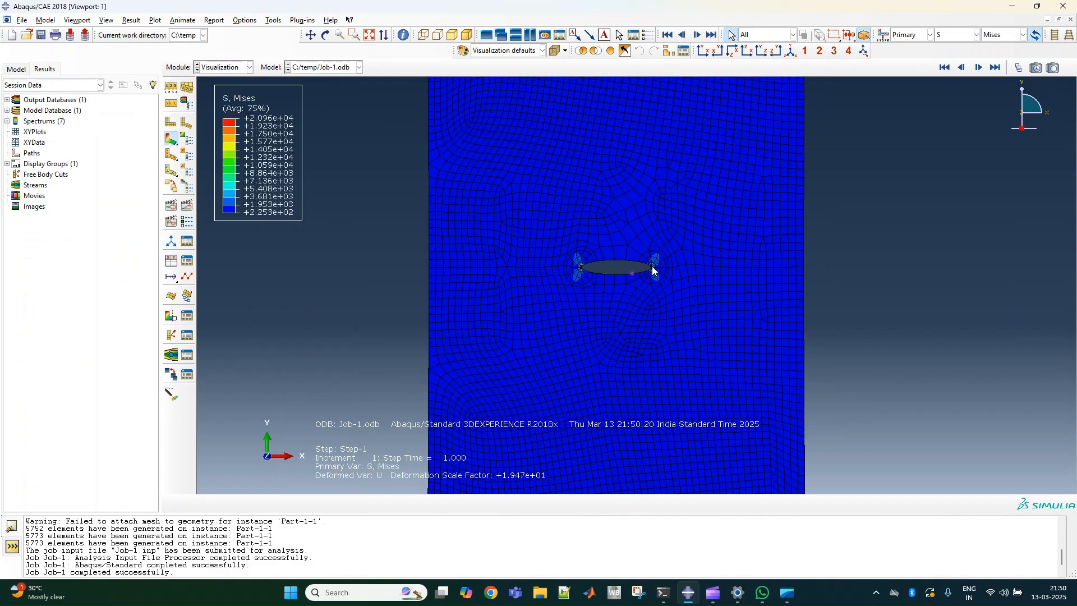
pyautogui.scroll(-5, 603, 286)
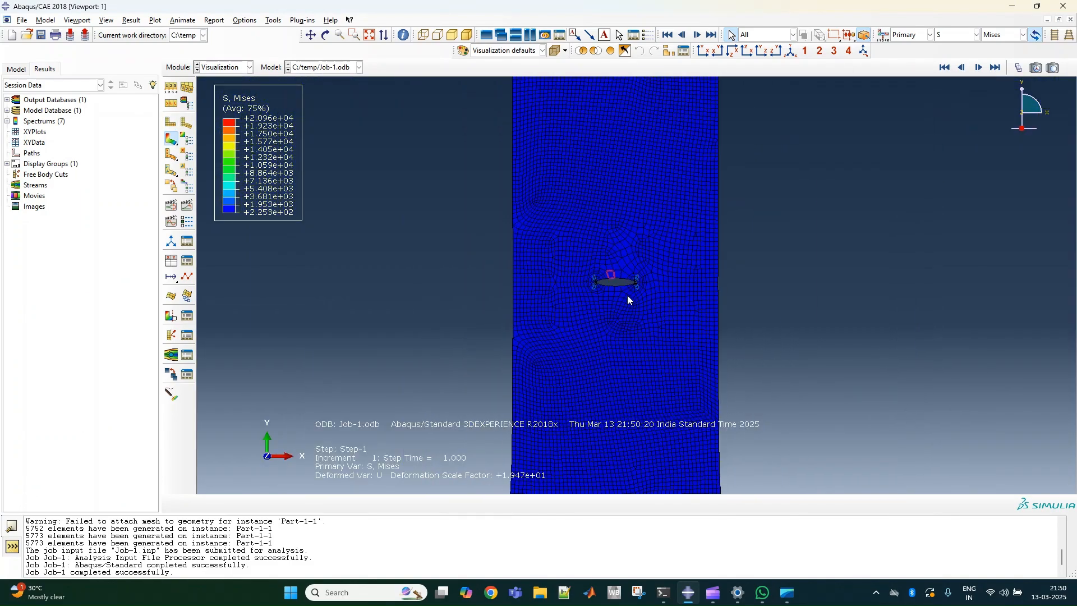
pyautogui.scroll(8, 621, 283)
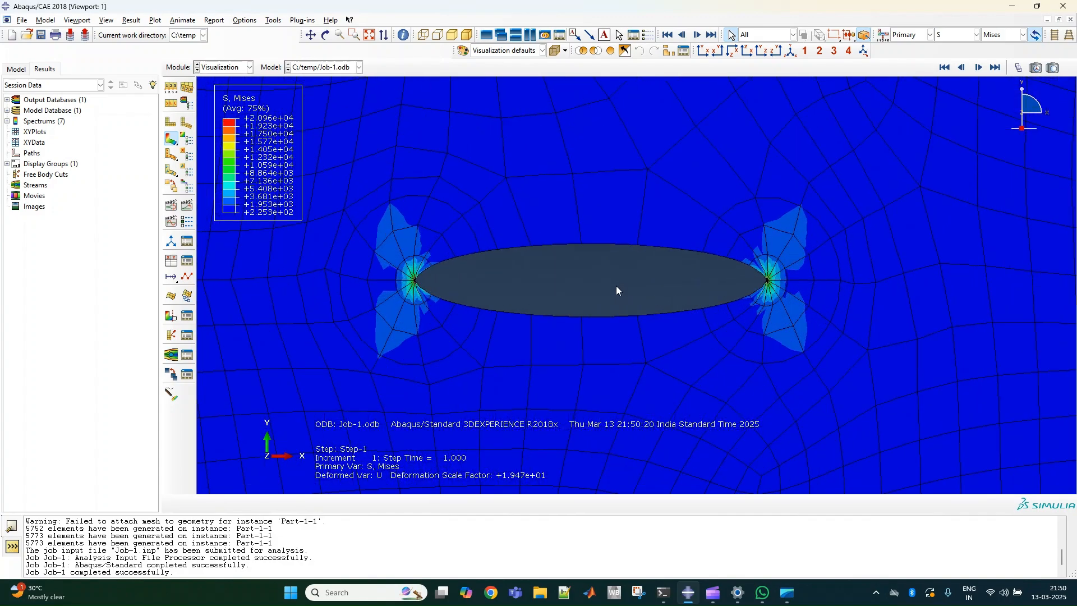
pyautogui.scroll(2, 615, 285)
pyautogui.scroll(-8, 624, 281)
pyautogui.scroll(-3, 621, 290)
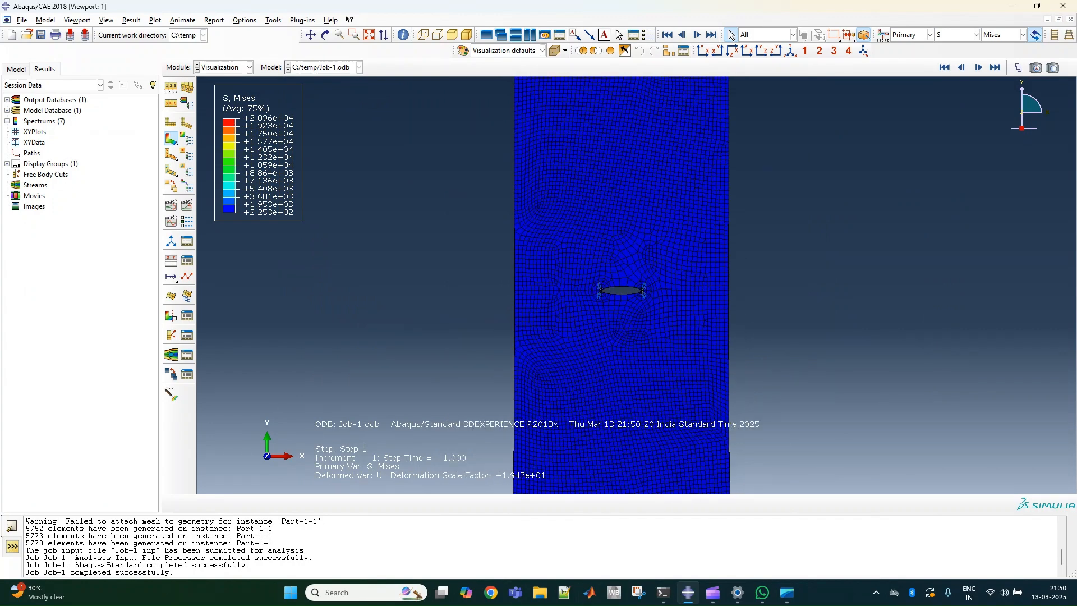
# Switch to File Explorer and open the Job-1 DAT file from C:\temp.
pyautogui.click(540, 592)
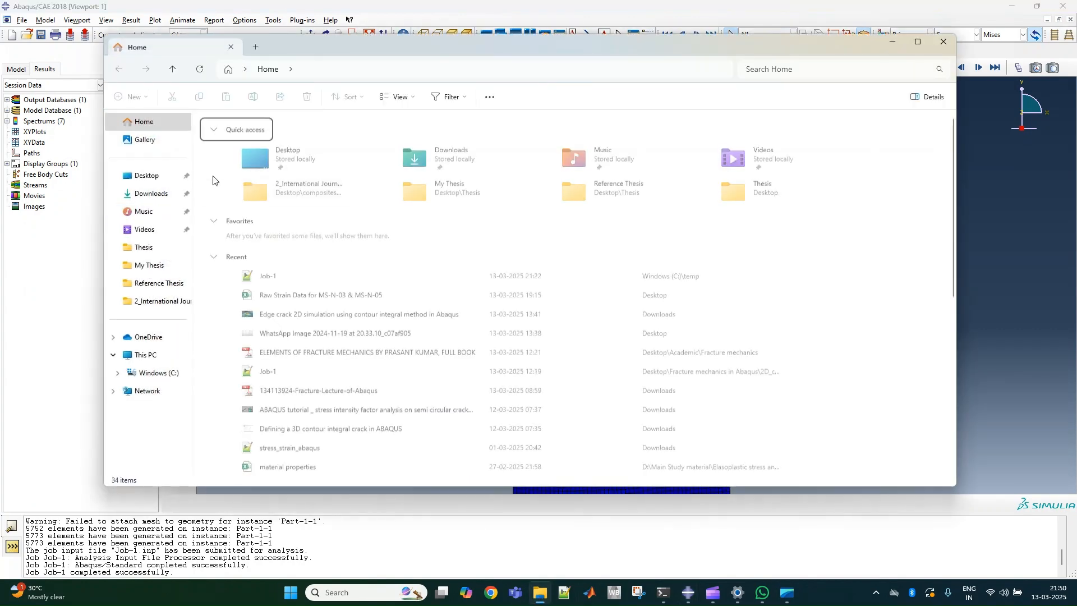
pyautogui.click(152, 372)
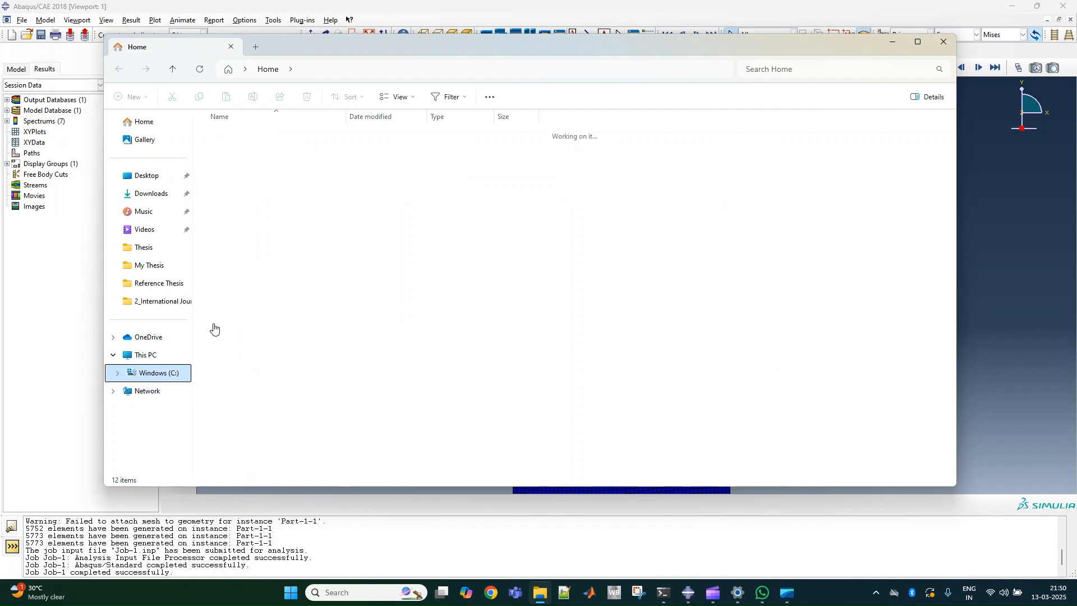
pyautogui.doubleClick(227, 277)
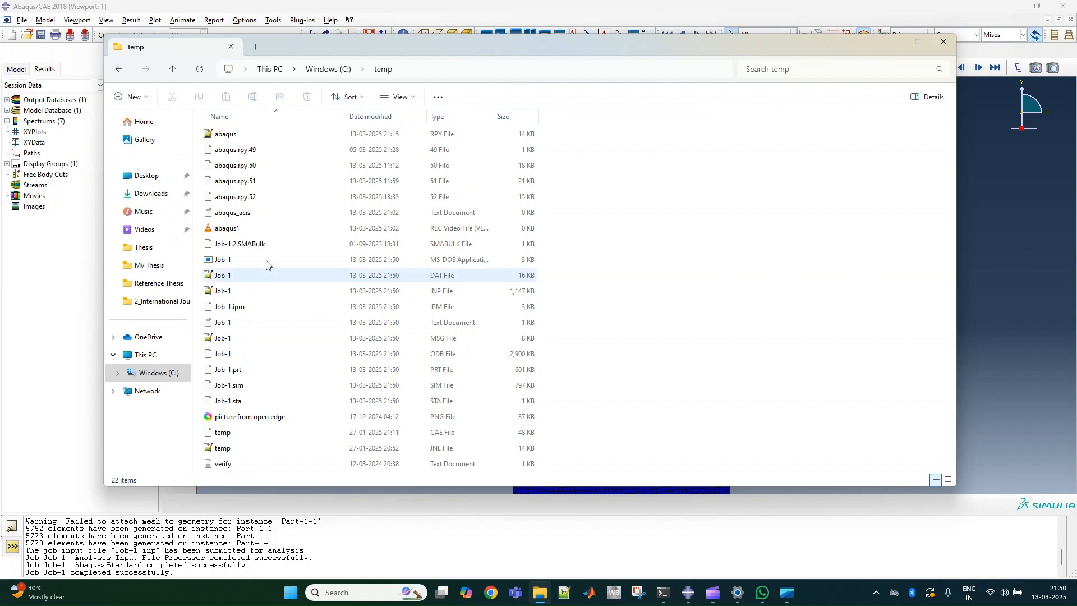
pyautogui.doubleClick(443, 274)
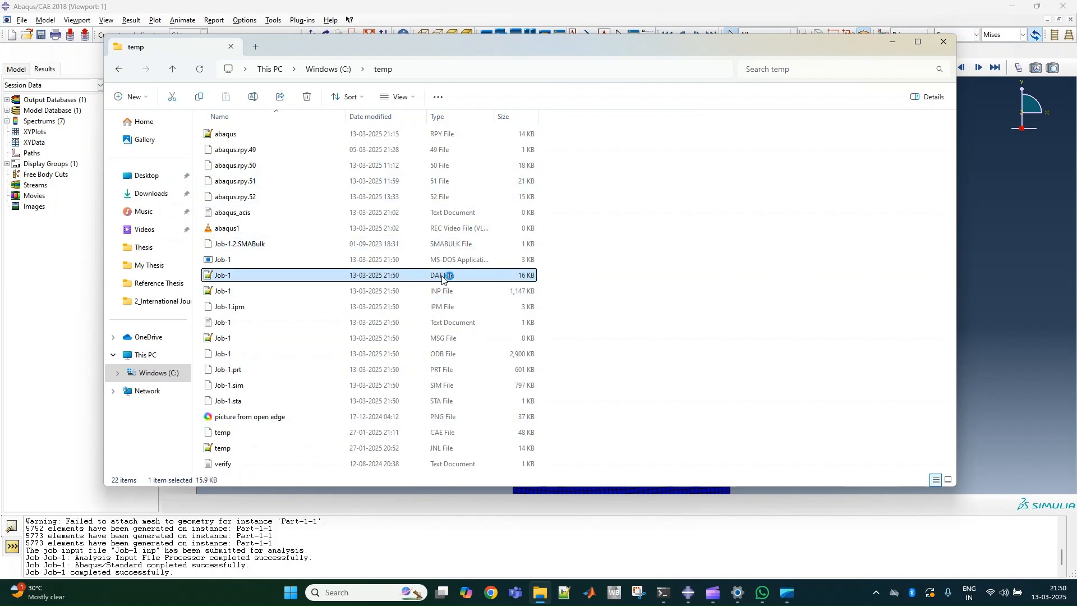
# Examine the K factor estimates in the DAT file, comparing the K1 rows of Crack-1 and Crack-2, and close the file.
pyautogui.scroll(9, 331, 348)
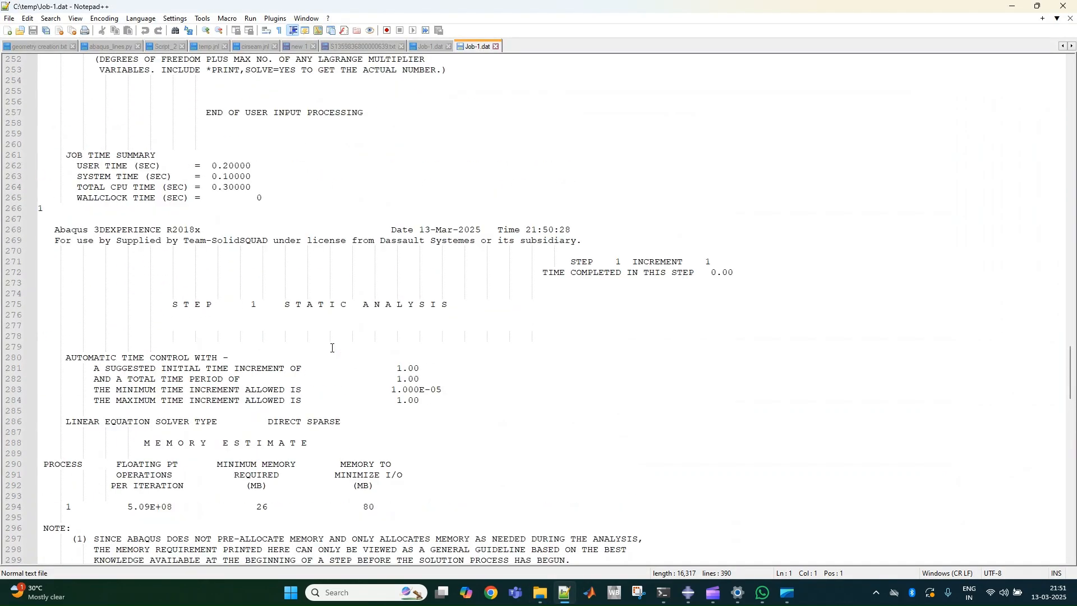
pyautogui.scroll(-18, 319, 294)
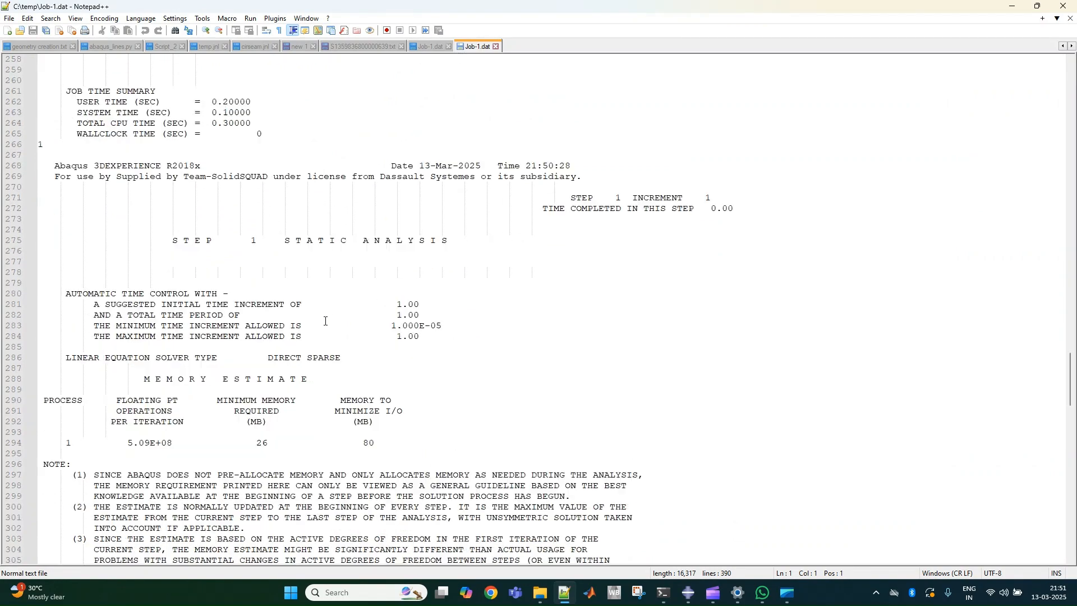
pyautogui.scroll(-2, 351, 352)
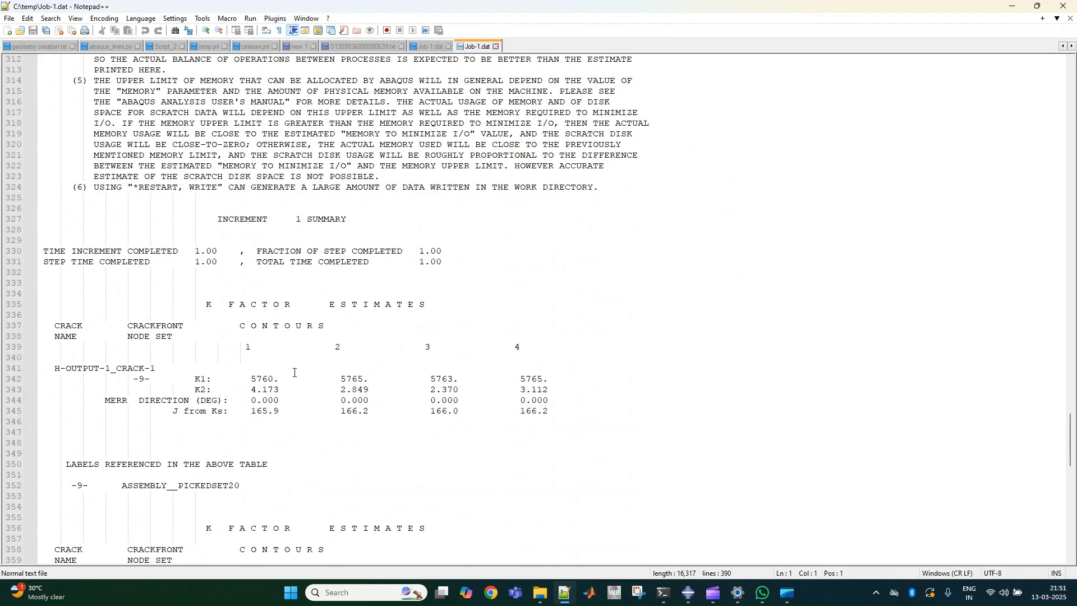
pyautogui.scroll(-6, 266, 421)
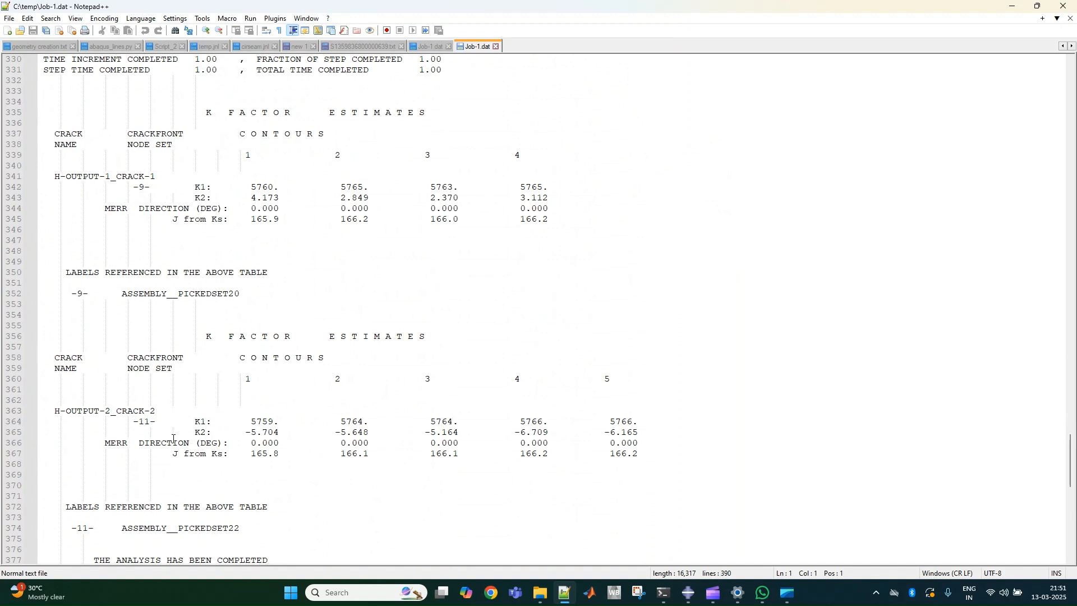
pyautogui.moveTo(125, 410); pyautogui.dragTo(143, 413)
pyautogui.moveTo(128, 176); pyautogui.dragTo(156, 177)
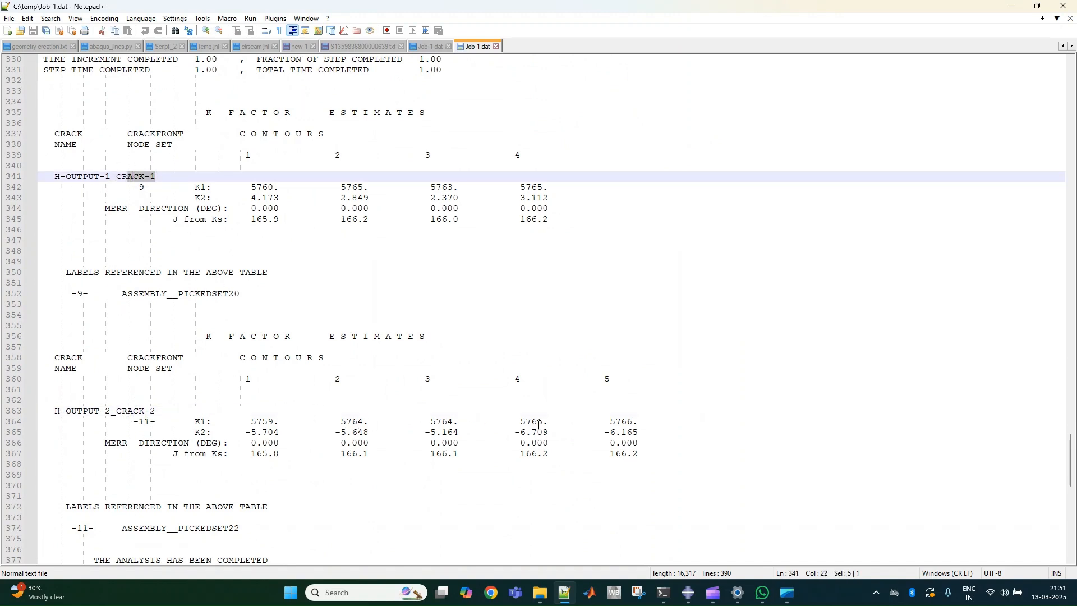
pyautogui.moveTo(649, 423); pyautogui.dragTo(254, 421)
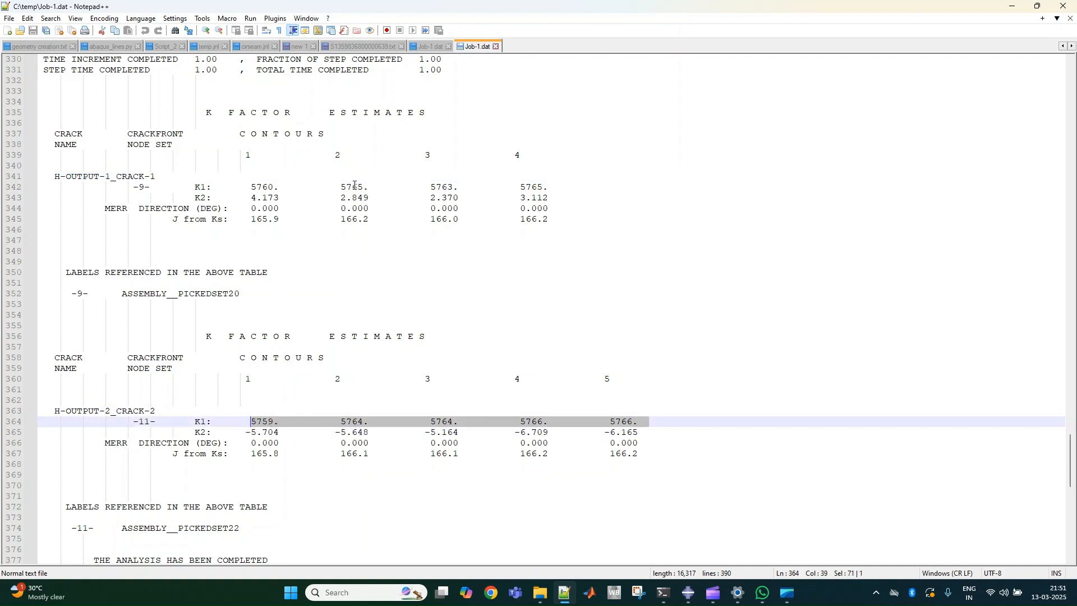
pyautogui.moveTo(548, 188); pyautogui.dragTo(187, 191)
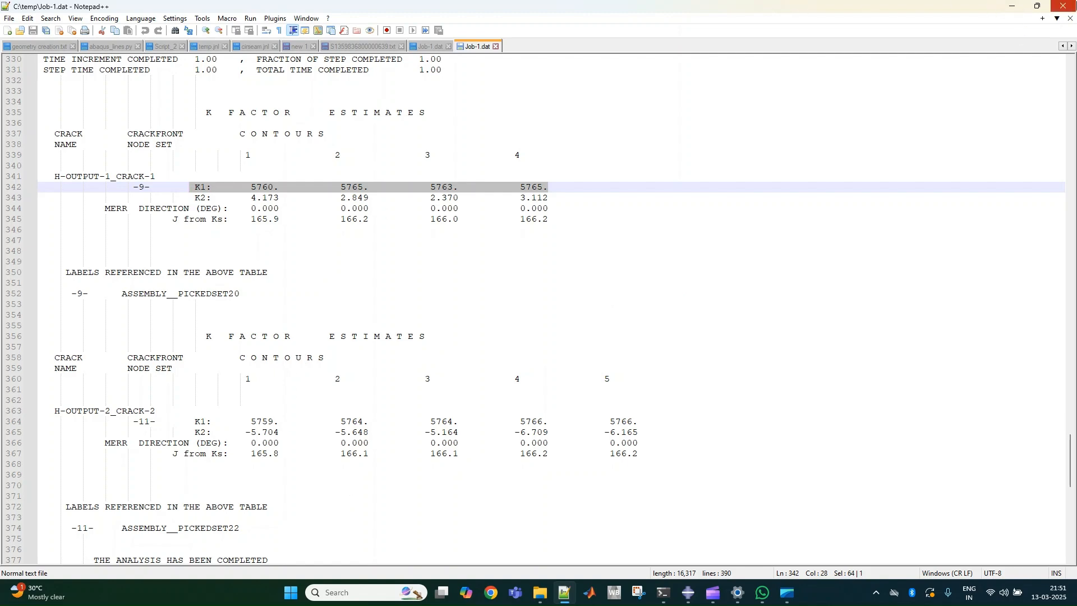
pyautogui.click(1063, 5)
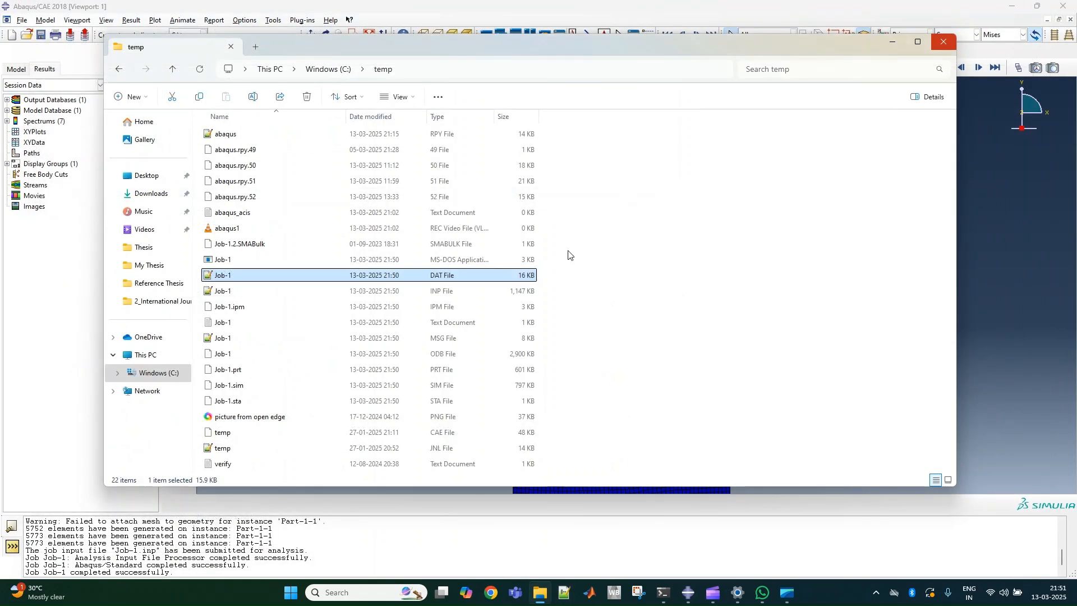
# Close File Explorer, return to Abaqus/CAE and set the animation to the slowest frame rate with looped playback.
pyautogui.click(944, 42)
pyautogui.scroll(-4, 524, 322)
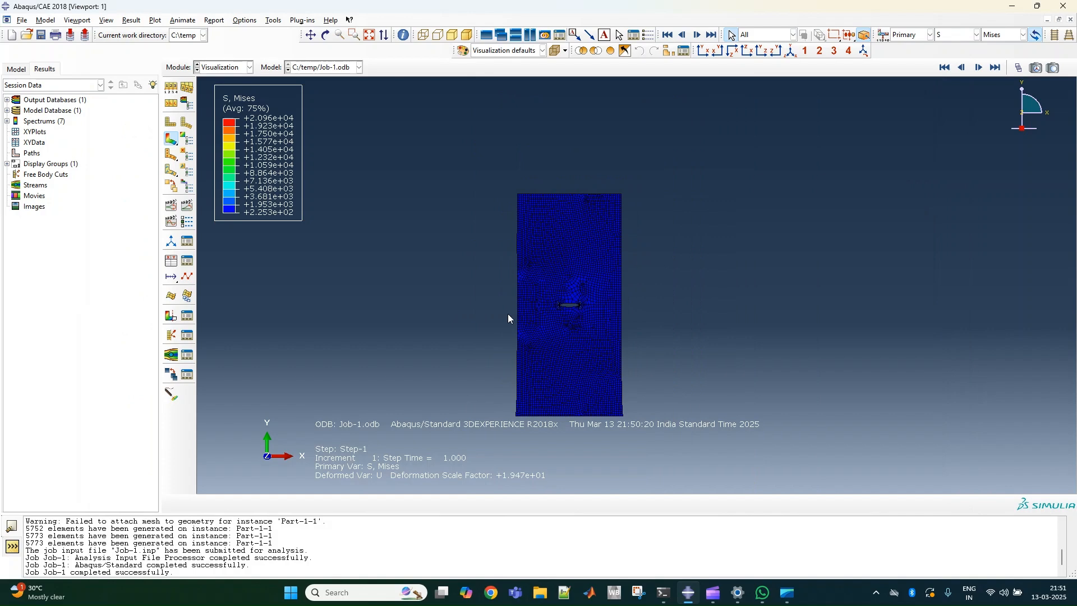
pyautogui.scroll(1, 455, 311)
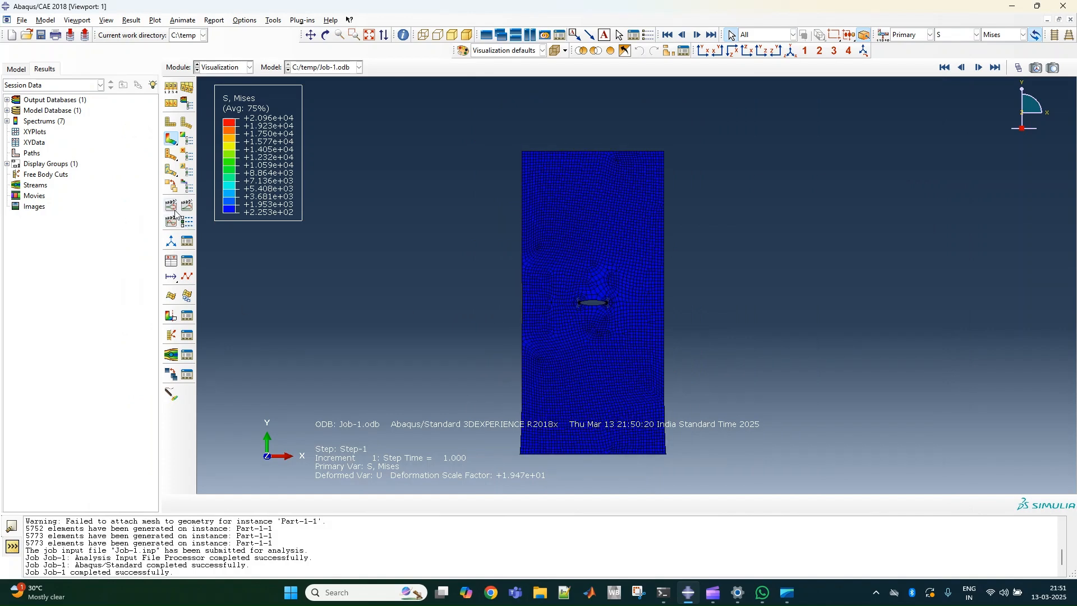
pyautogui.click(187, 222)
pyautogui.moveTo(174, 256); pyautogui.dragTo(23, 255)
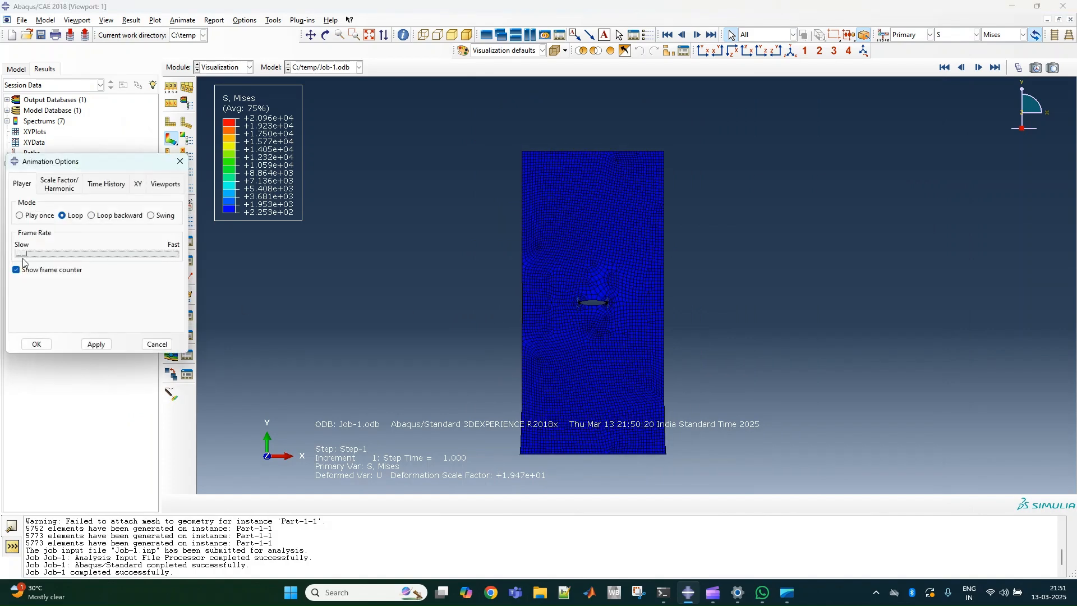
pyautogui.click(36, 344)
# Animate the Mises stress contours by scale factor and inspect the opening crack and both of its tips.
pyautogui.click(171, 205)
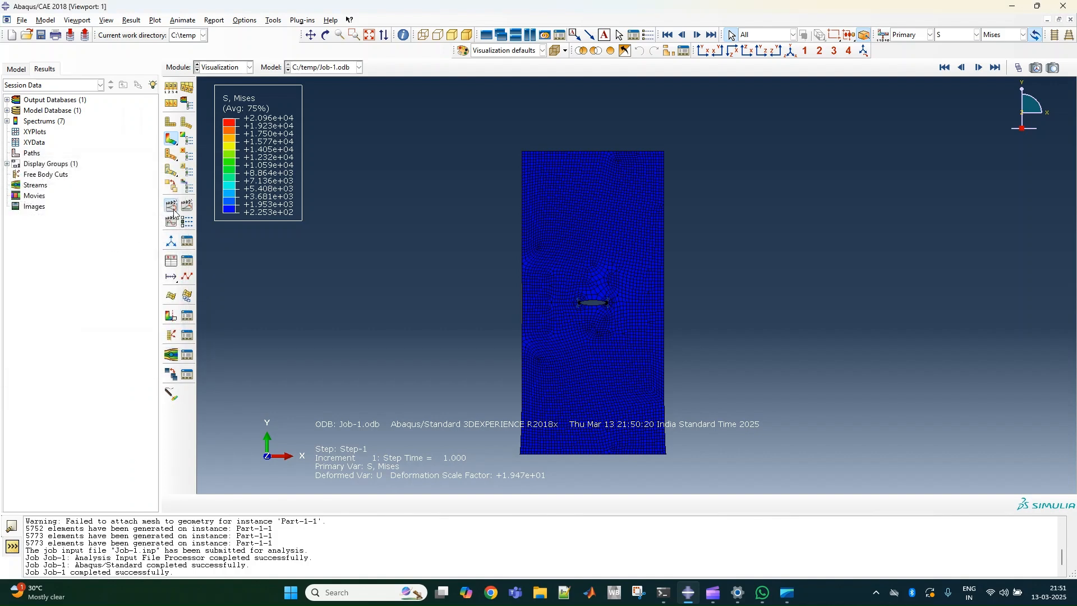
pyautogui.scroll(6, 609, 335)
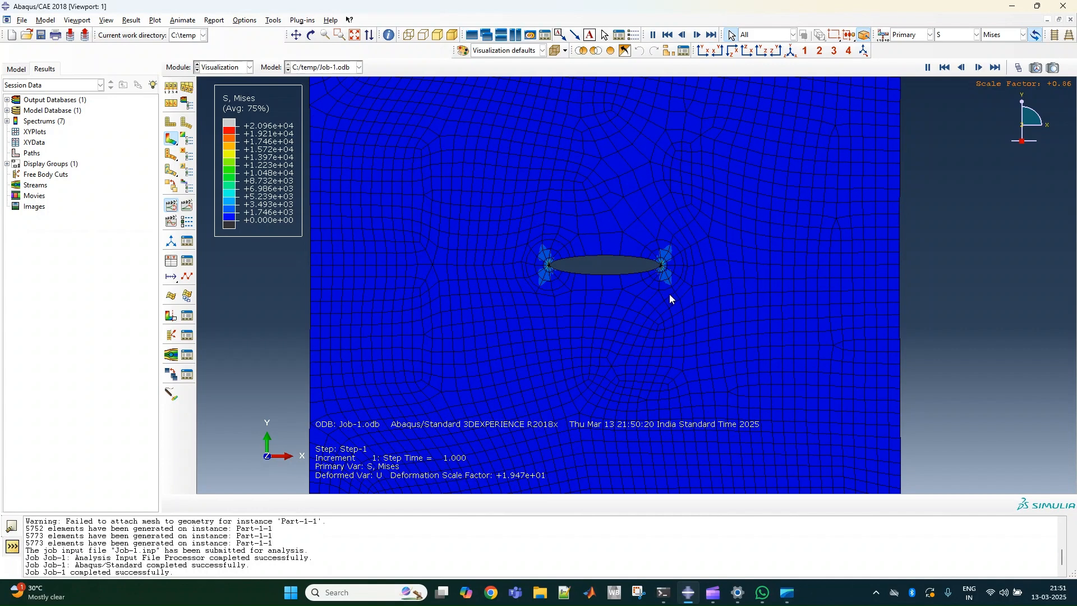
pyautogui.scroll(-6, 617, 300)
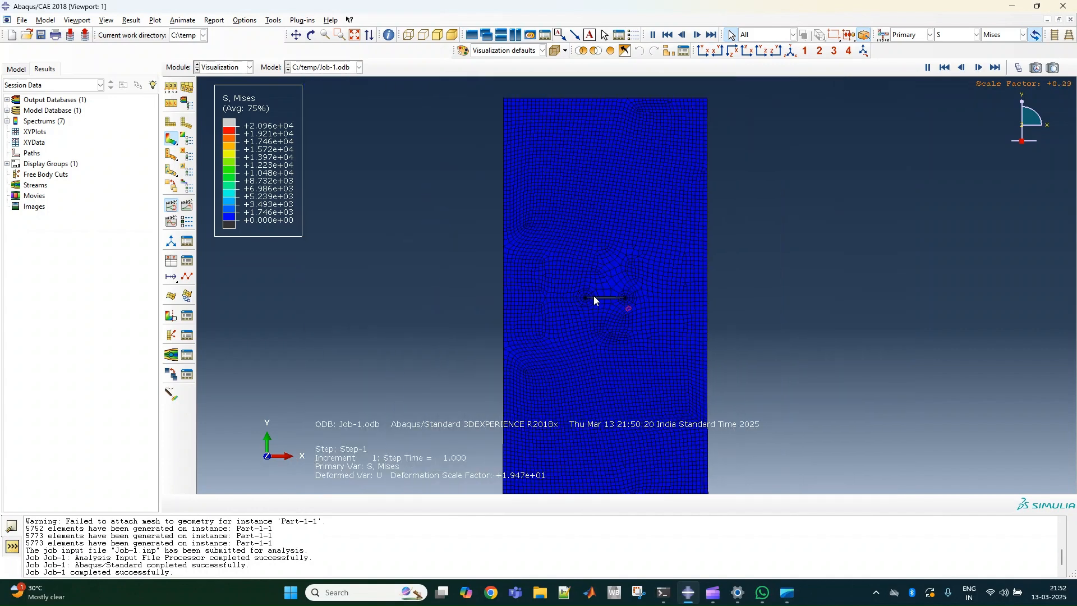